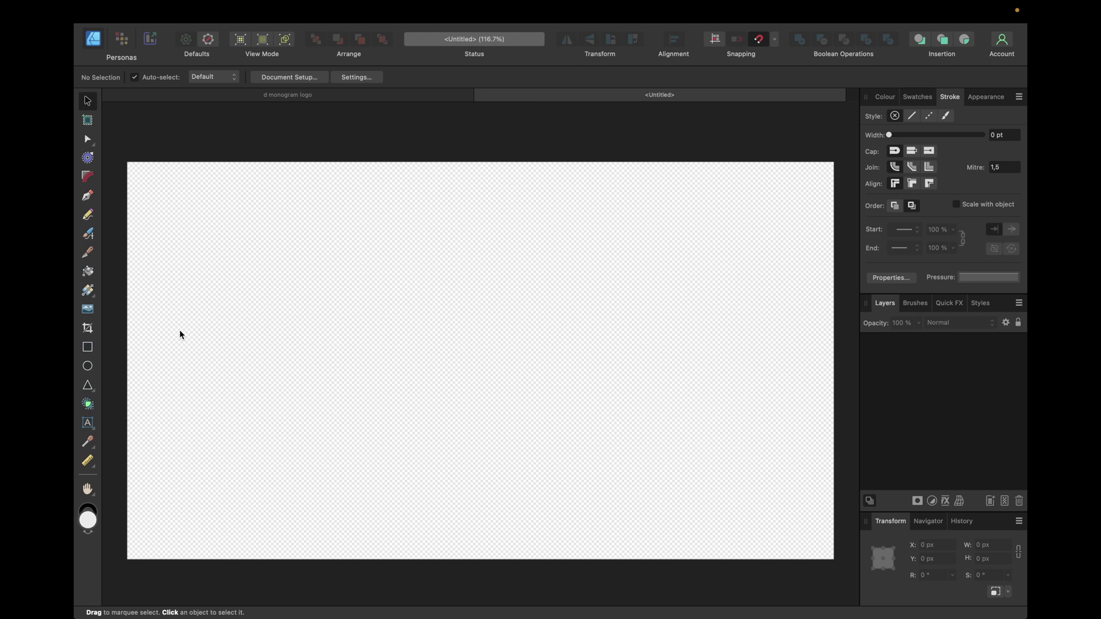
# Draw a square about 598 px wide and centre it on the page.
pyautogui.click(89, 348)
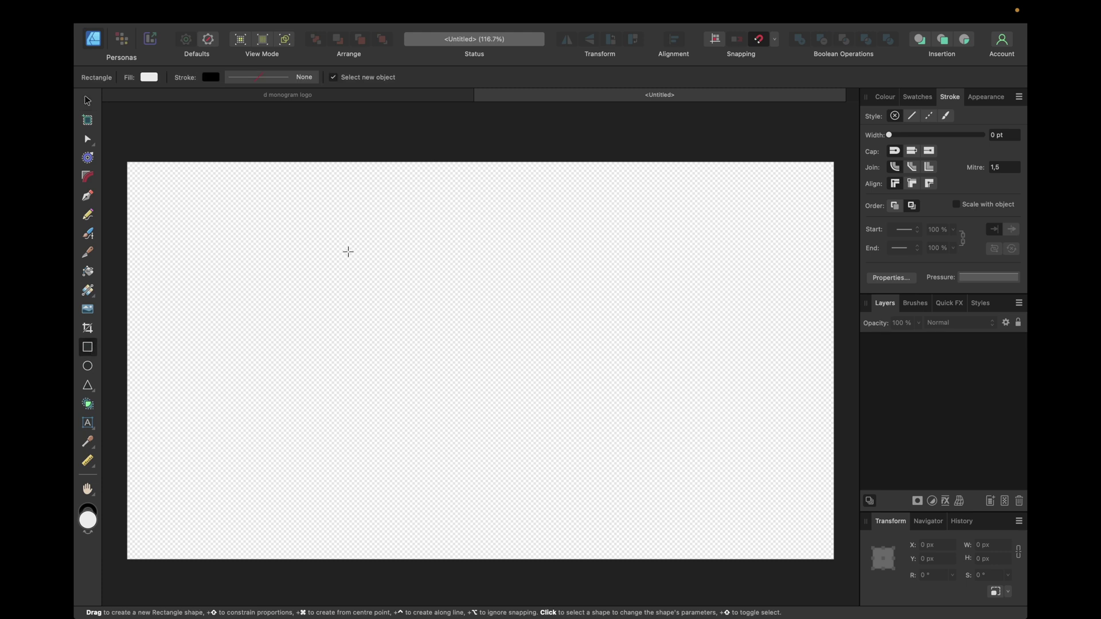
pyautogui.moveTo(322, 217); pyautogui.dragTo(580, 397)
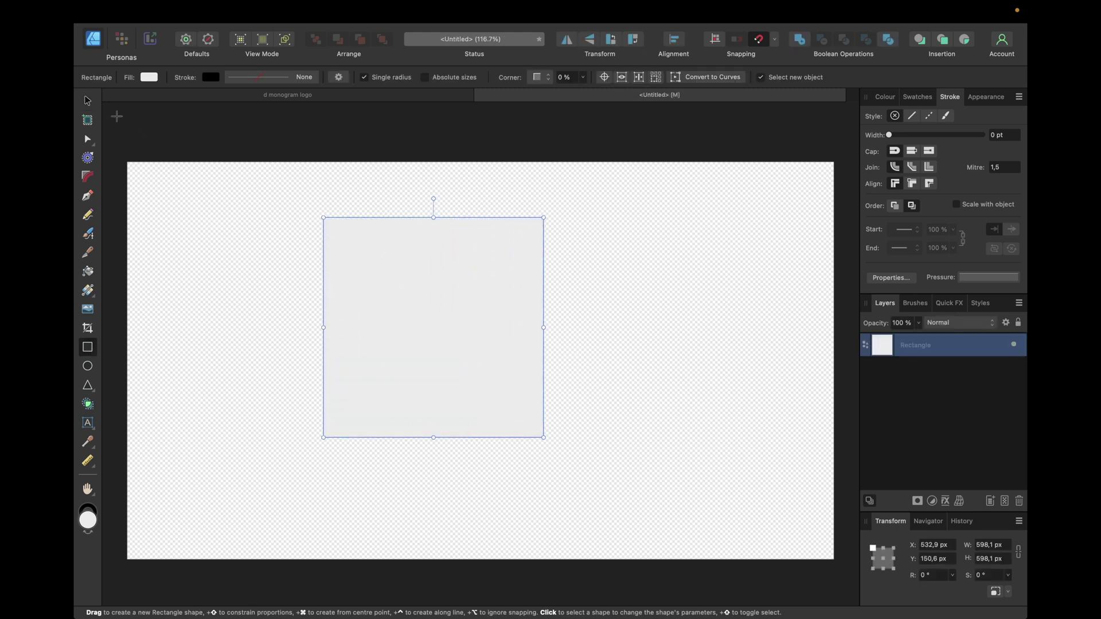
pyautogui.click(87, 101)
pyautogui.moveTo(384, 274); pyautogui.dragTo(432, 308)
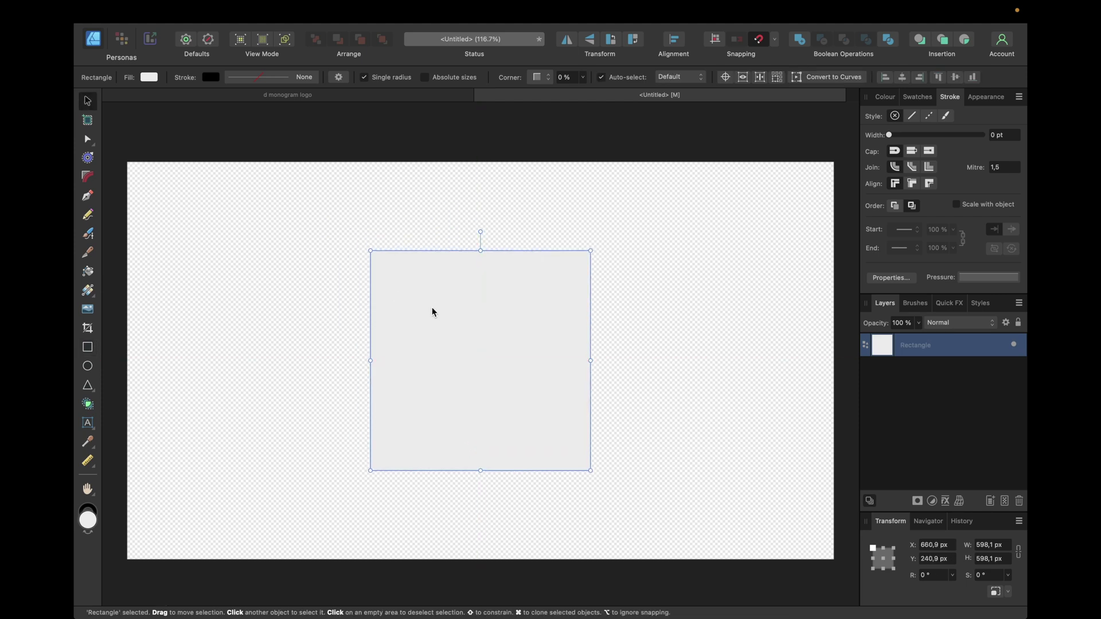
# Remove the square's fill and give it a 40 pt black stroke.
pyautogui.click(917, 98)
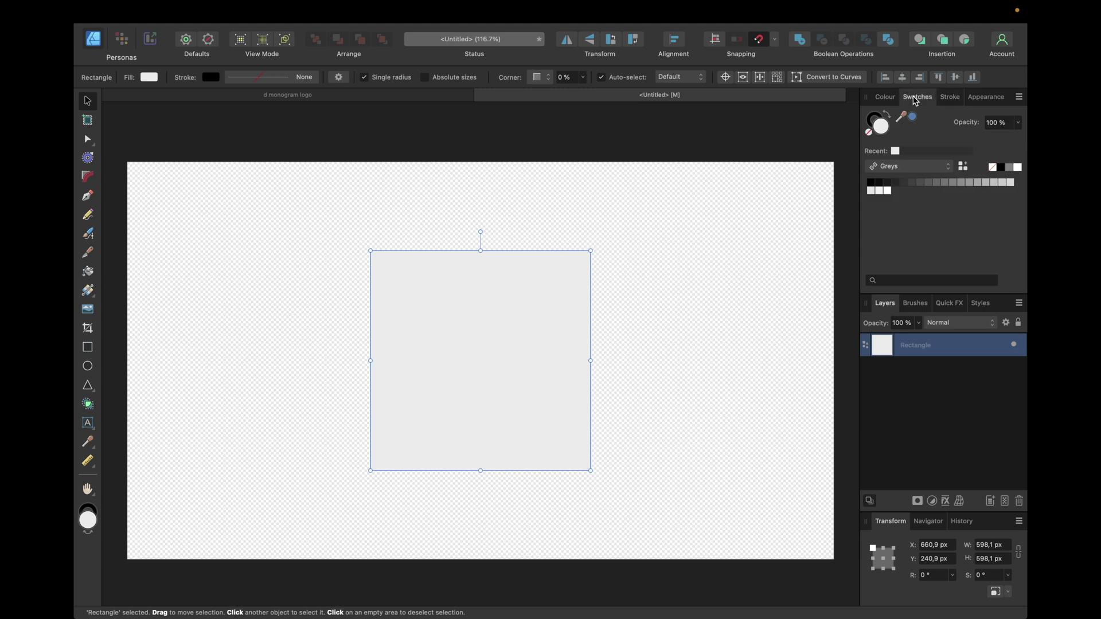
pyautogui.click(869, 133)
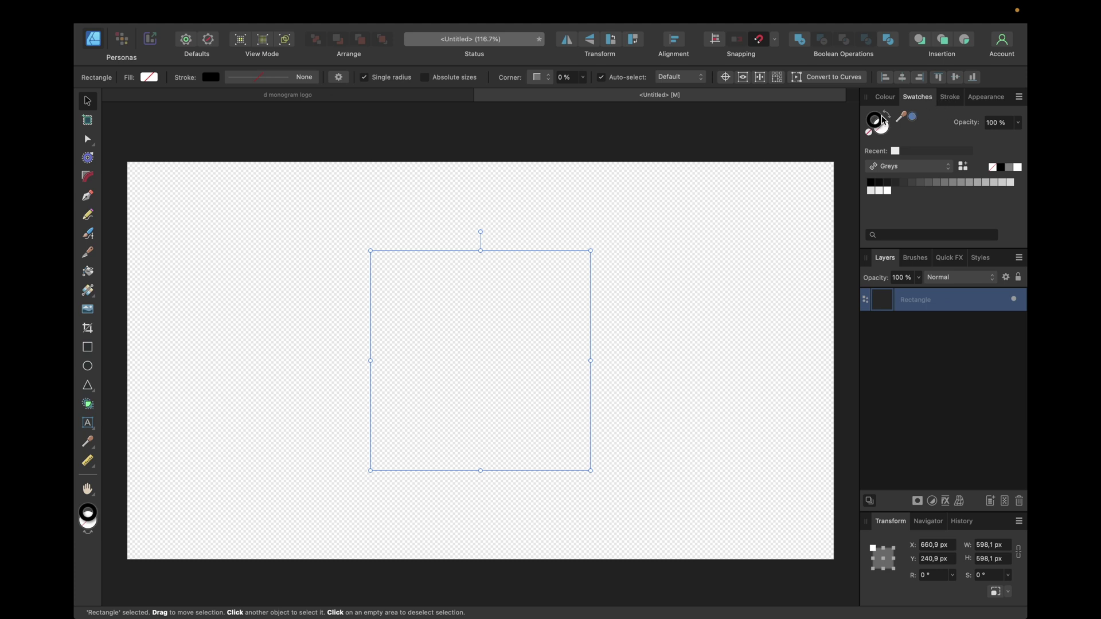
pyautogui.click(950, 98)
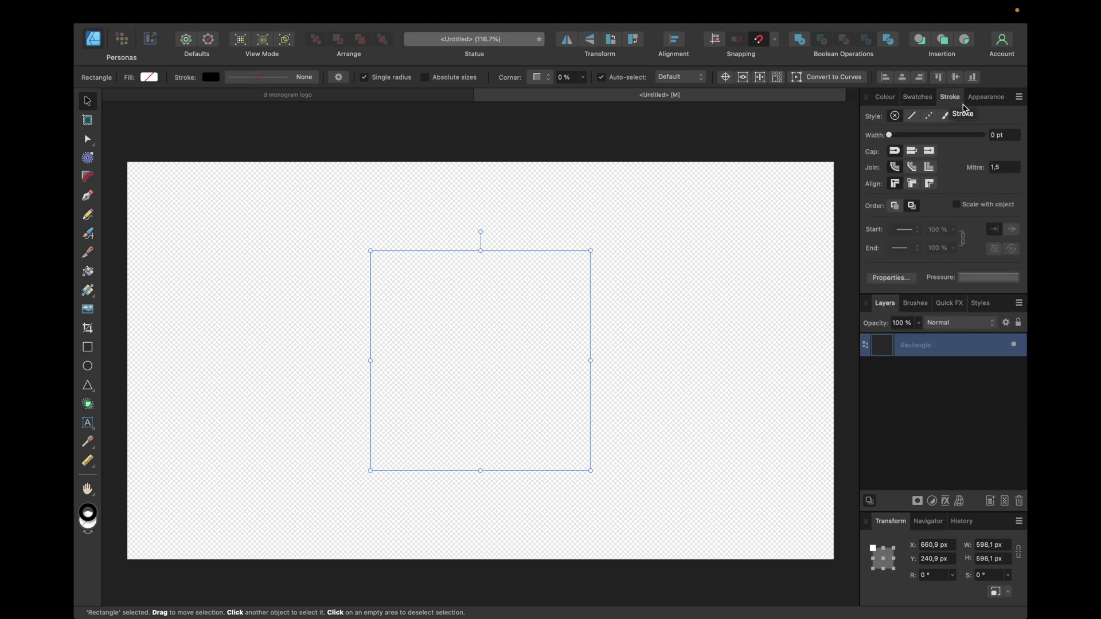
pyautogui.click(991, 135)
pyautogui.write('30')
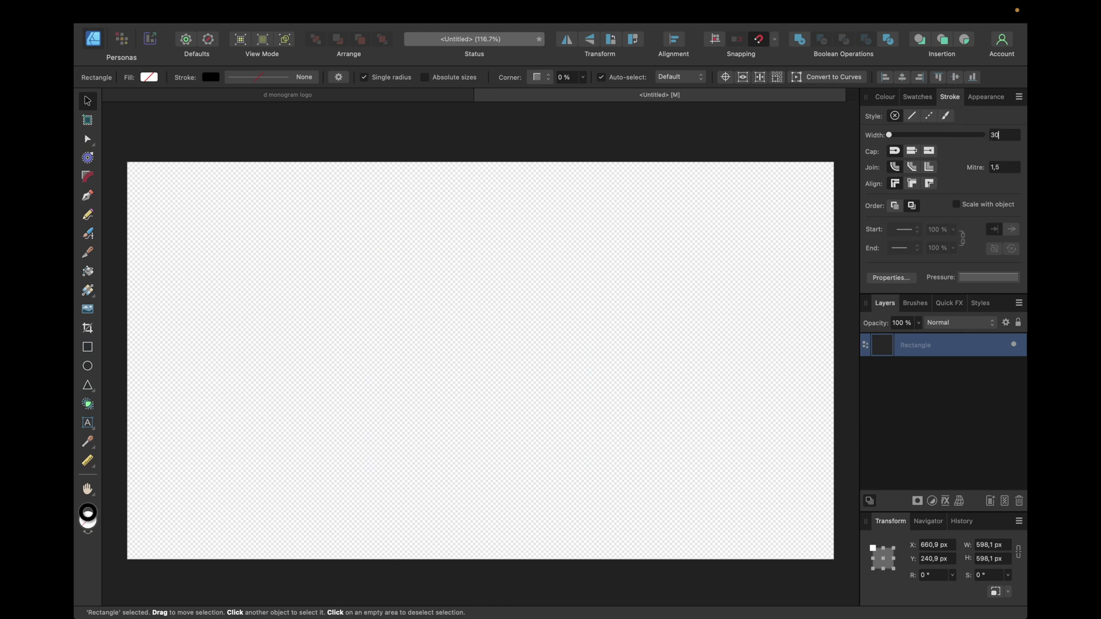
pyautogui.press('Return')
pyautogui.write('40')
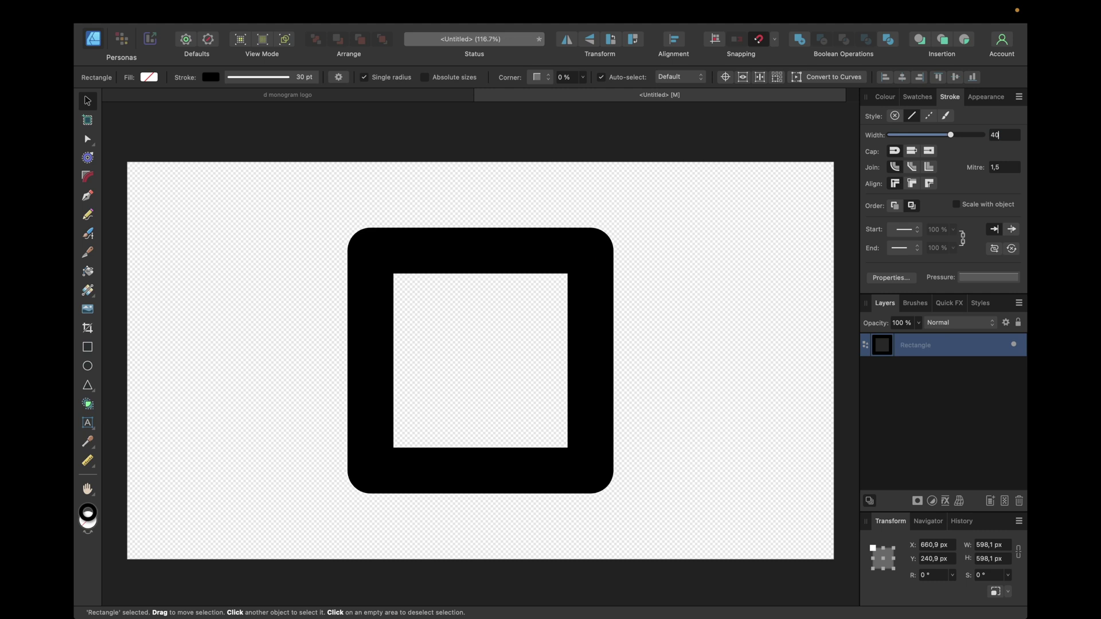
pyautogui.press('Return')
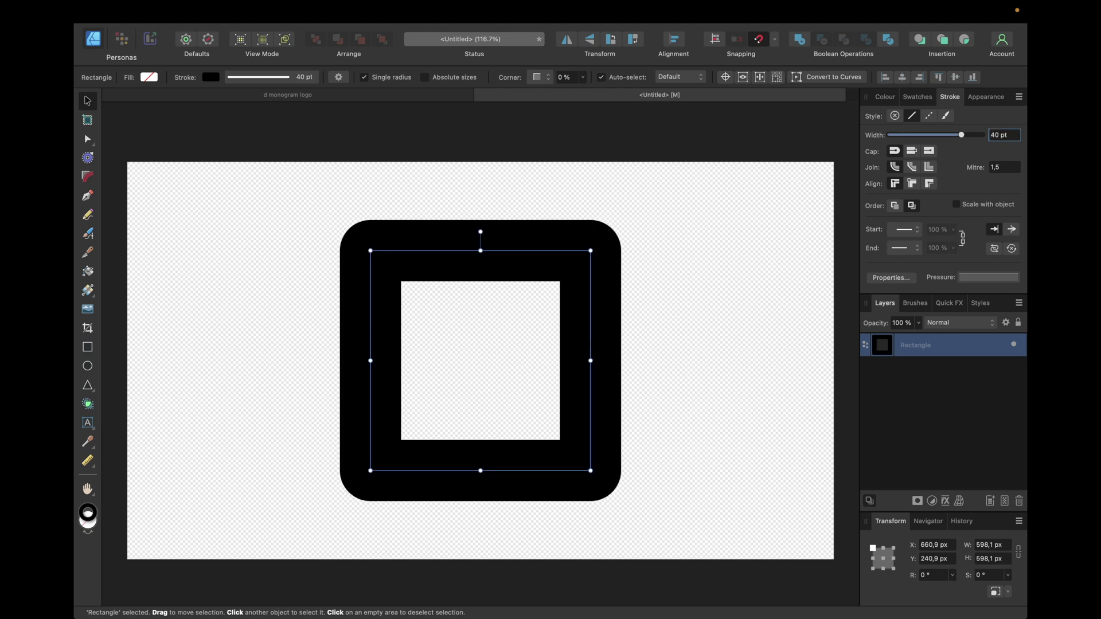
# Give the square's stroke a mitre join and align it to the inside of the outline.
pyautogui.click(930, 168)
pyautogui.click(913, 185)
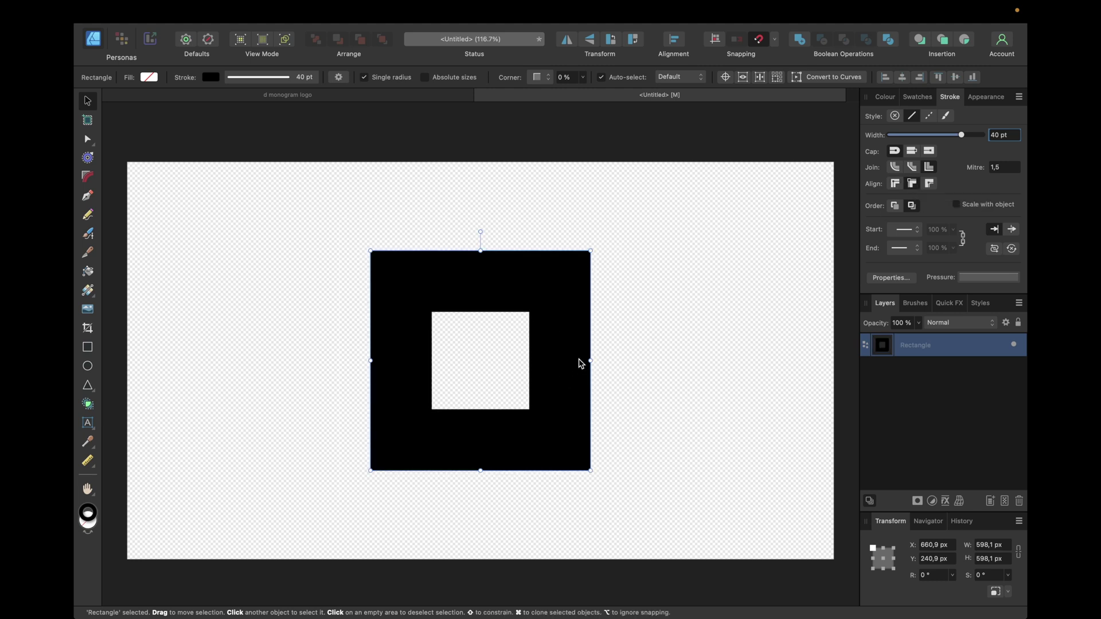
pyautogui.click(313, 344)
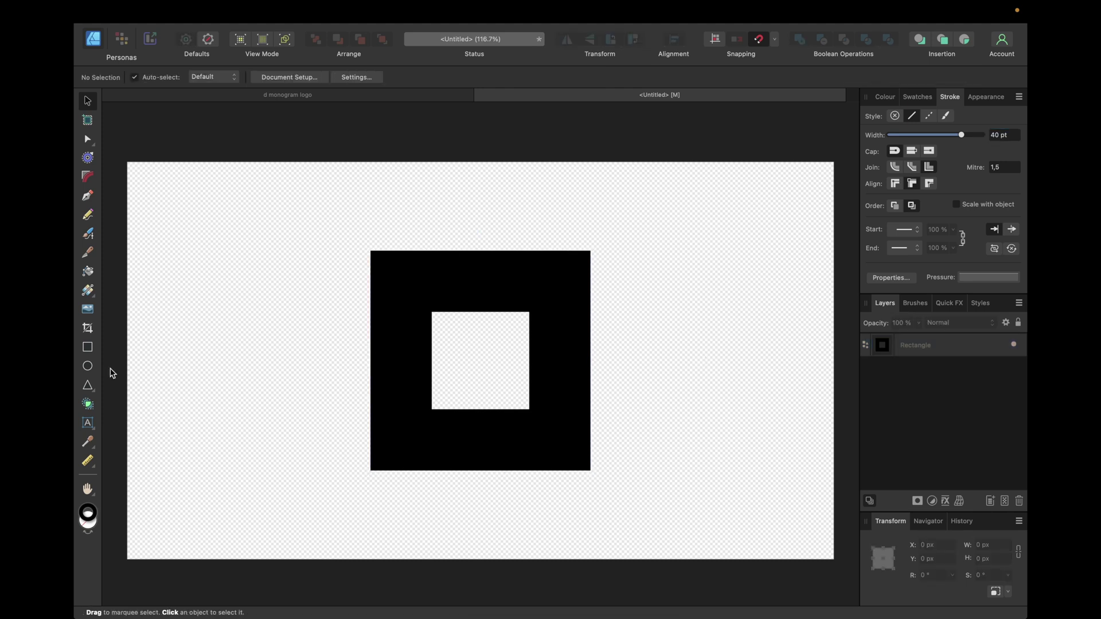
# Draw a triangle over the square from corner to corner and stretch it sideways to about 1514 px wide.
pyautogui.click(88, 386)
pyautogui.moveTo(371, 252); pyautogui.dragTo(651, 412)
pyautogui.click(87, 104)
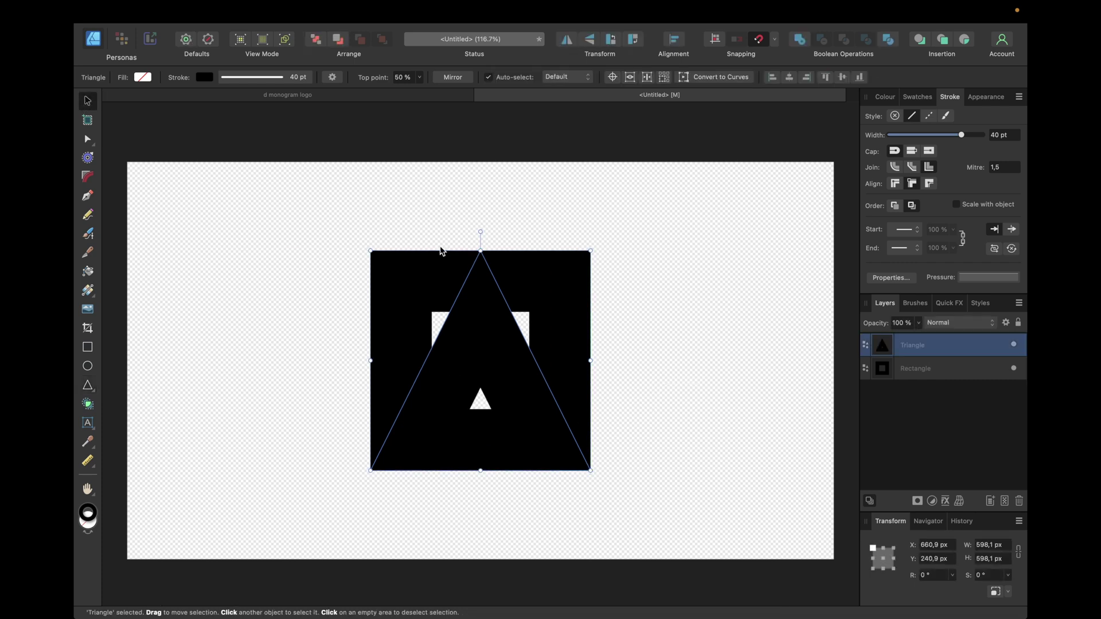
pyautogui.moveTo(592, 360); pyautogui.dragTo(867, 361)
pyautogui.hscroll(5, 721, 396)
pyautogui.moveTo(730, 365); pyautogui.dragTo(793, 365)
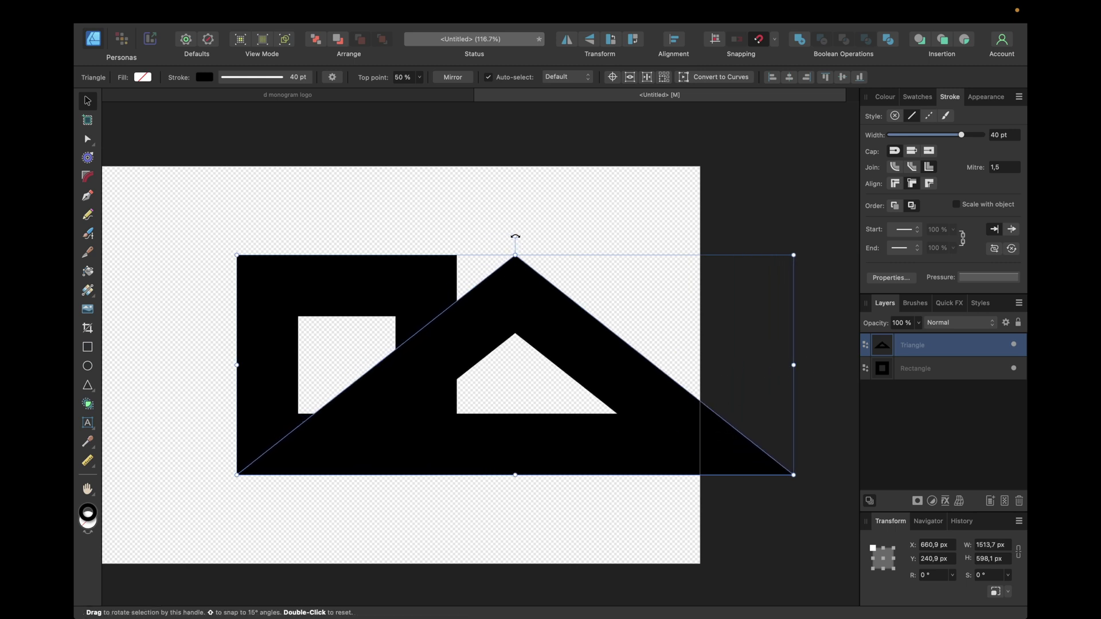
# Rotate the triangle 90° clockwise and align its base with the square's left edge and its tip with the right edge.
pyautogui.moveTo(515, 236); pyautogui.dragTo(640, 371)
pyautogui.moveTo(560, 403); pyautogui.dragTo(394, 405)
pyautogui.click(571, 349)
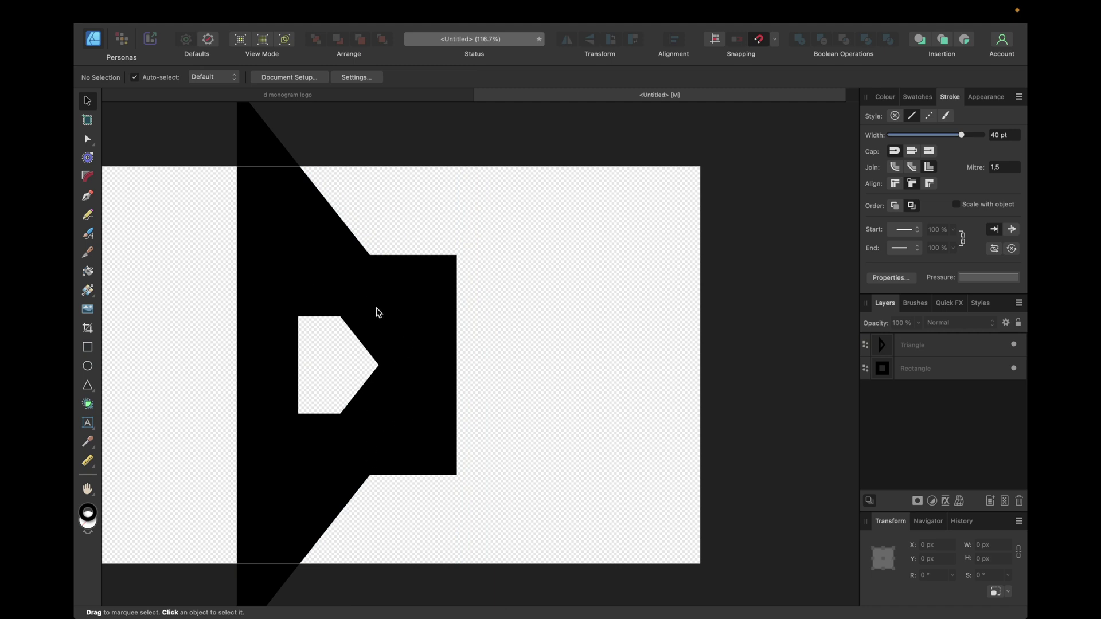
# Expand the strokes of both the triangle and the square into filled curves.
pyautogui.scroll(-4, 376, 313)
pyautogui.moveTo(253, 130); pyautogui.dragTo(568, 562)
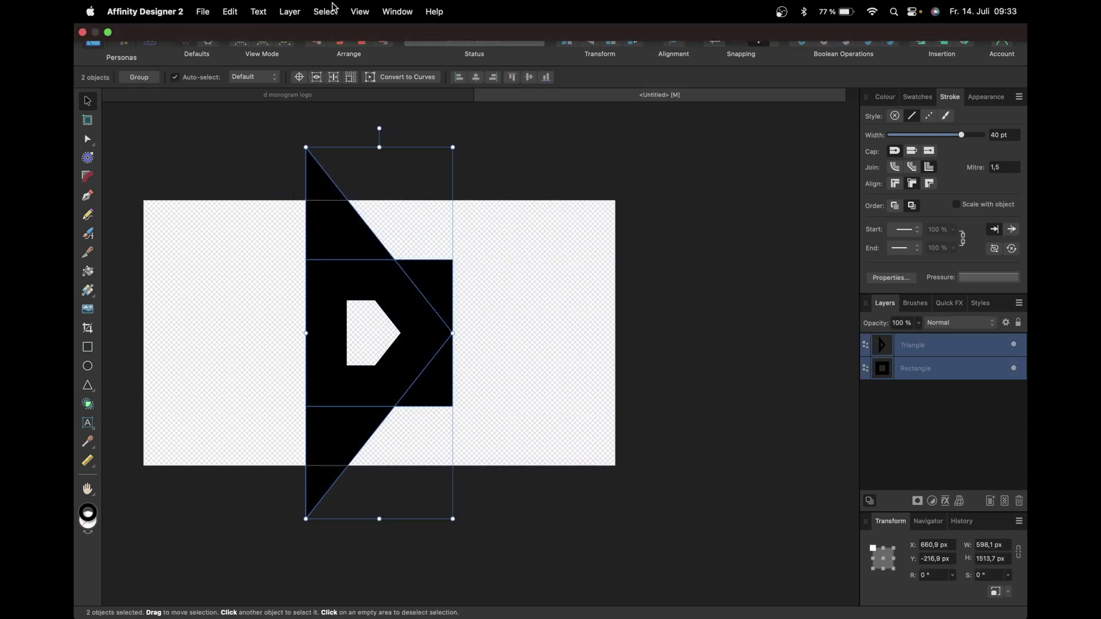
pyautogui.click(290, 12)
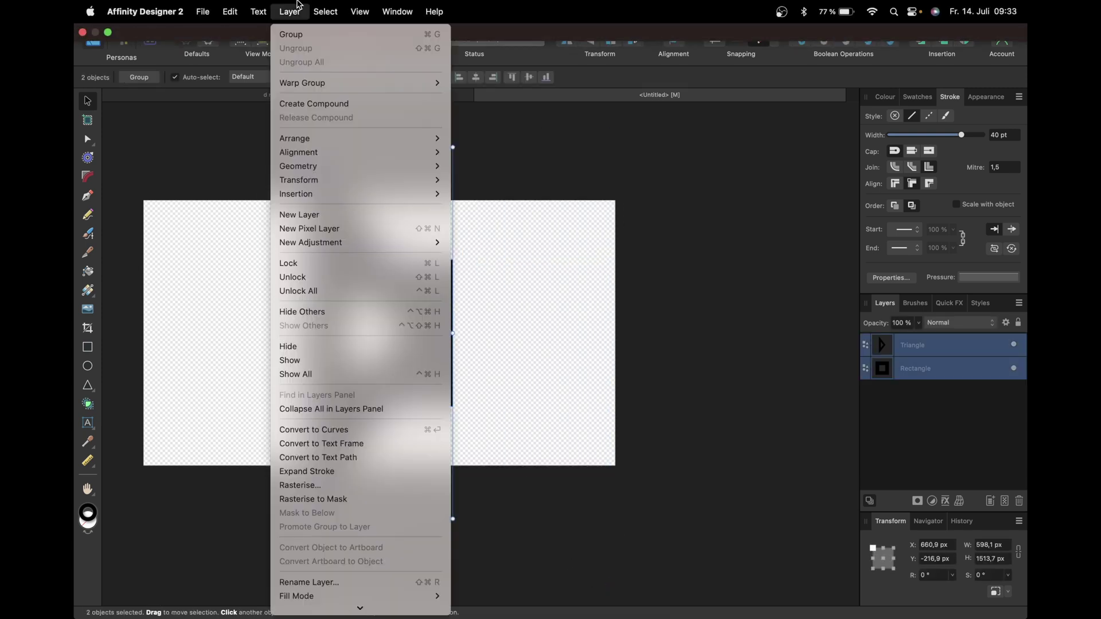
pyautogui.click(310, 472)
pyautogui.click(533, 324)
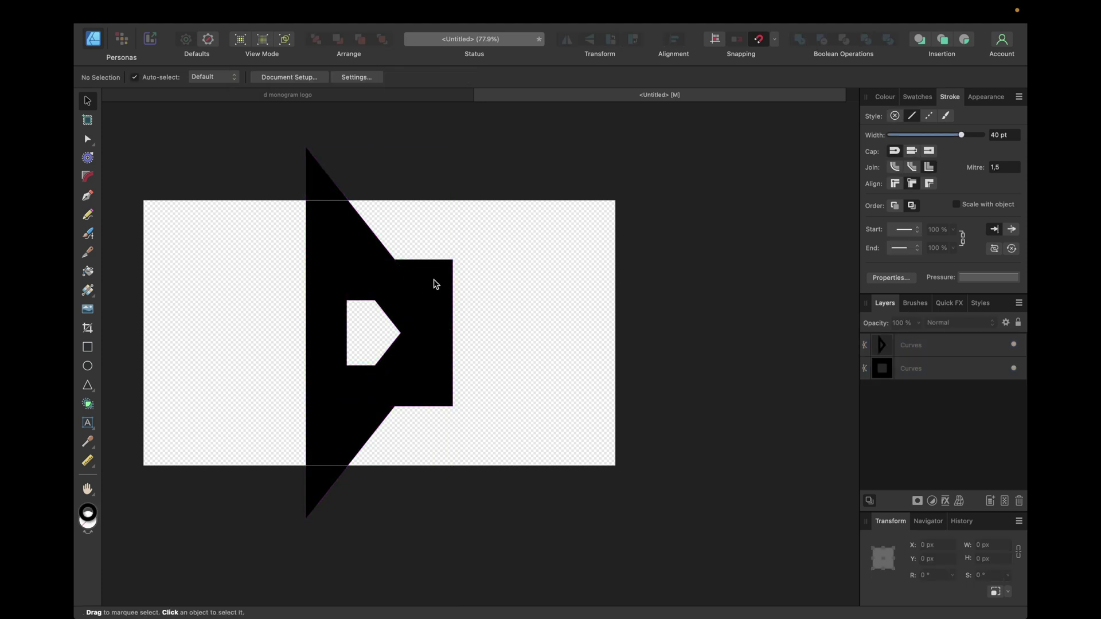
# Examine the nodes of the expanded square and triangle outlines up close.
pyautogui.click(87, 139)
pyautogui.click(423, 289)
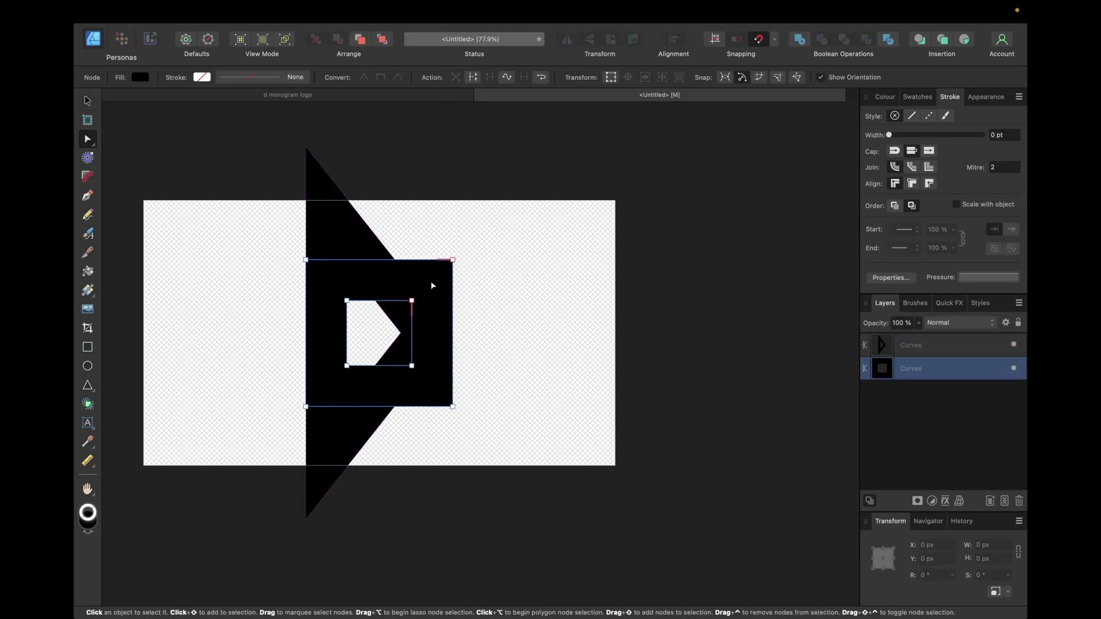
pyautogui.scroll(3, 367, 287)
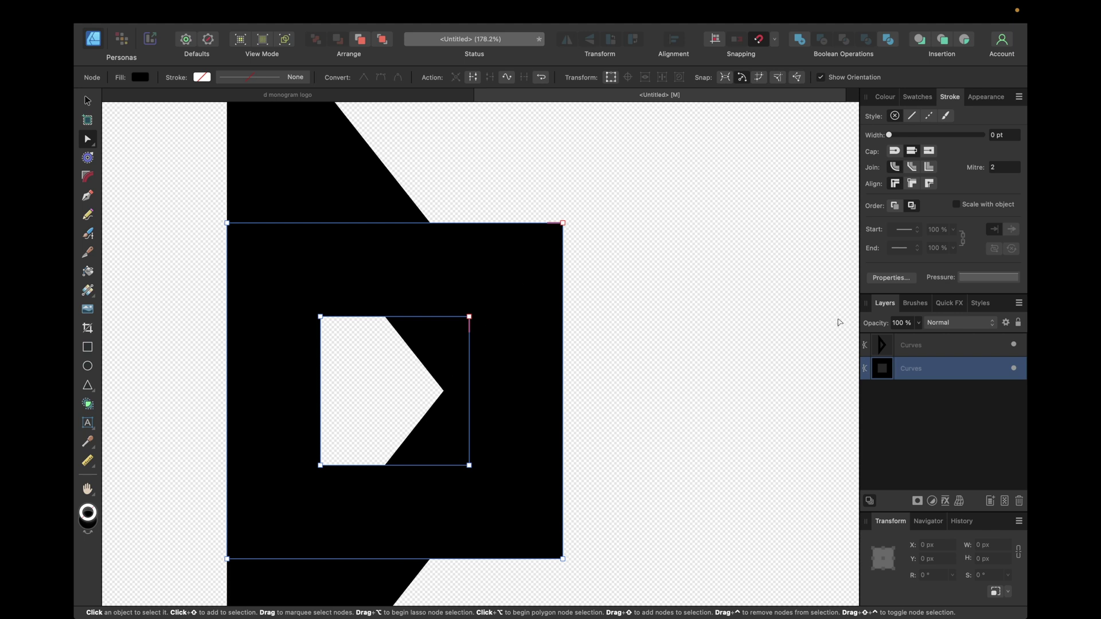
pyautogui.click(914, 345)
pyautogui.click(676, 241)
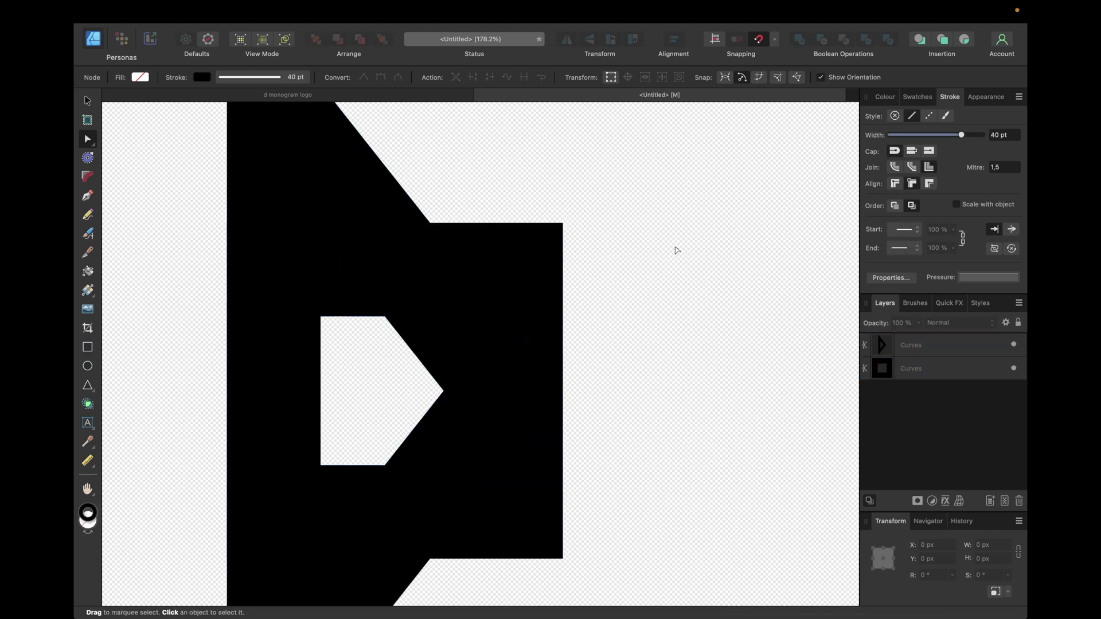
# Draw a horizontal line about 273 px long along the inner opening's upper edge, extending past the left side, with no line style.
pyautogui.scroll(-2, 665, 244)
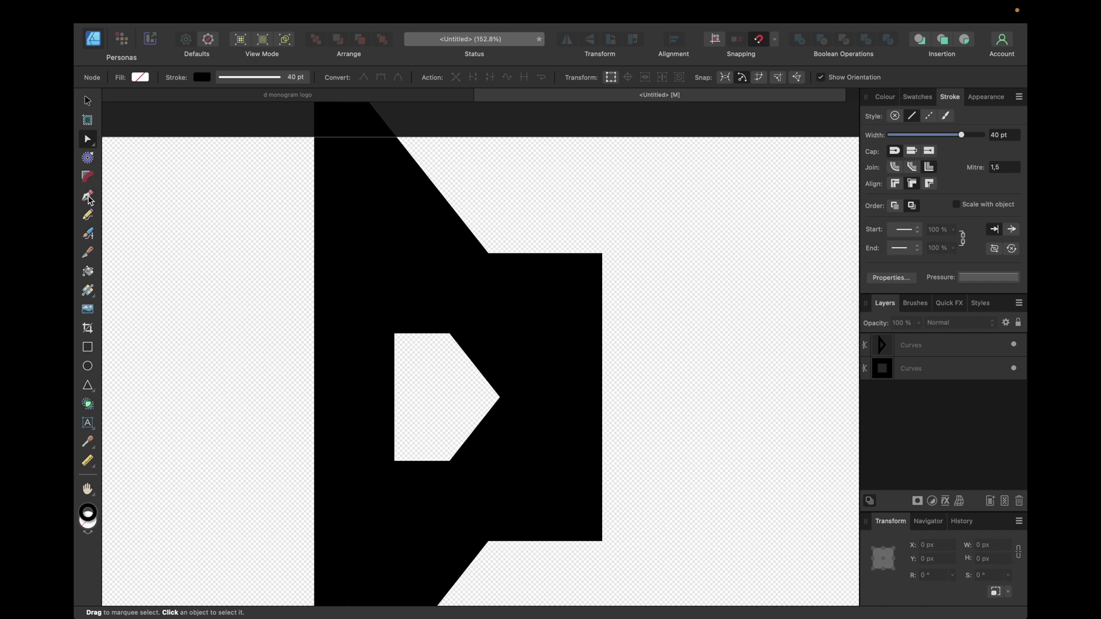
pyautogui.press('p')
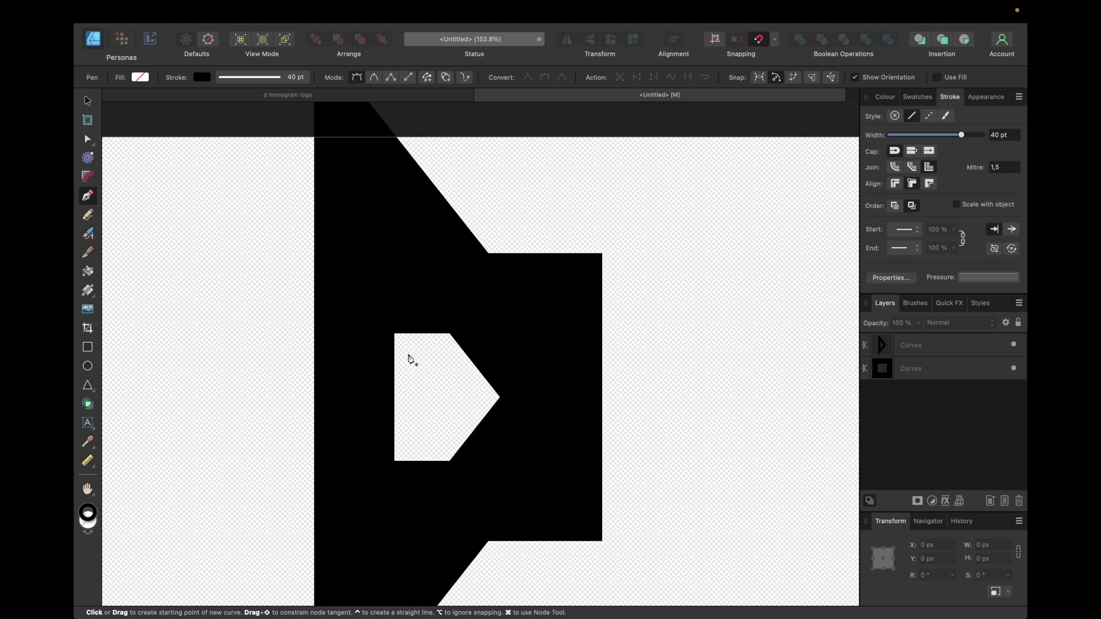
pyautogui.scroll(5, 413, 360)
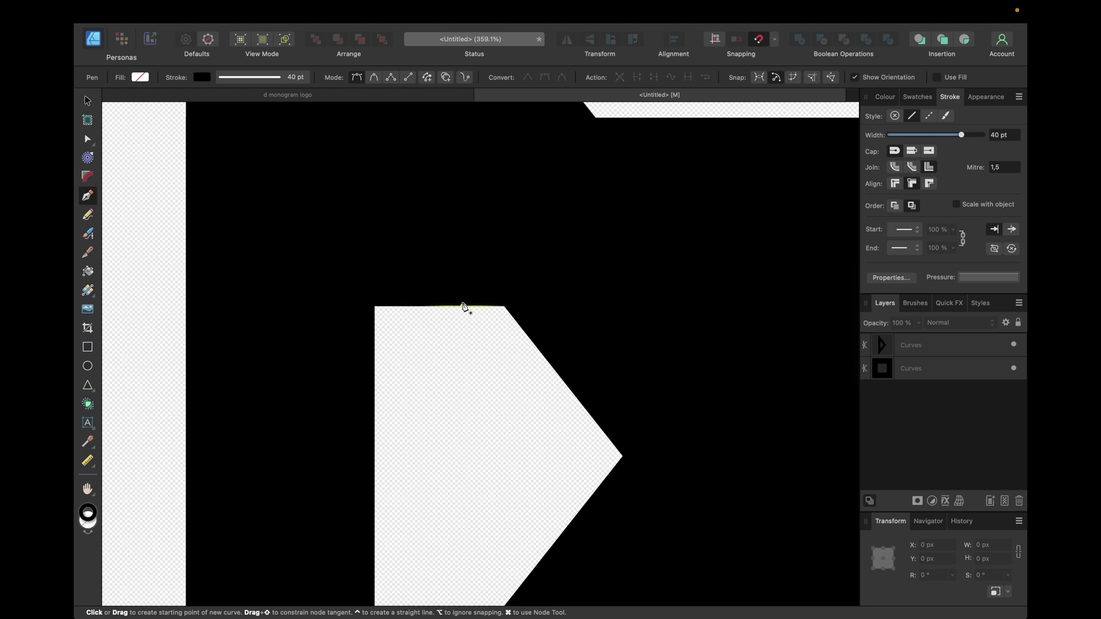
pyautogui.moveTo(470, 307); pyautogui.dragTo(417, 306)
pyautogui.click(88, 101)
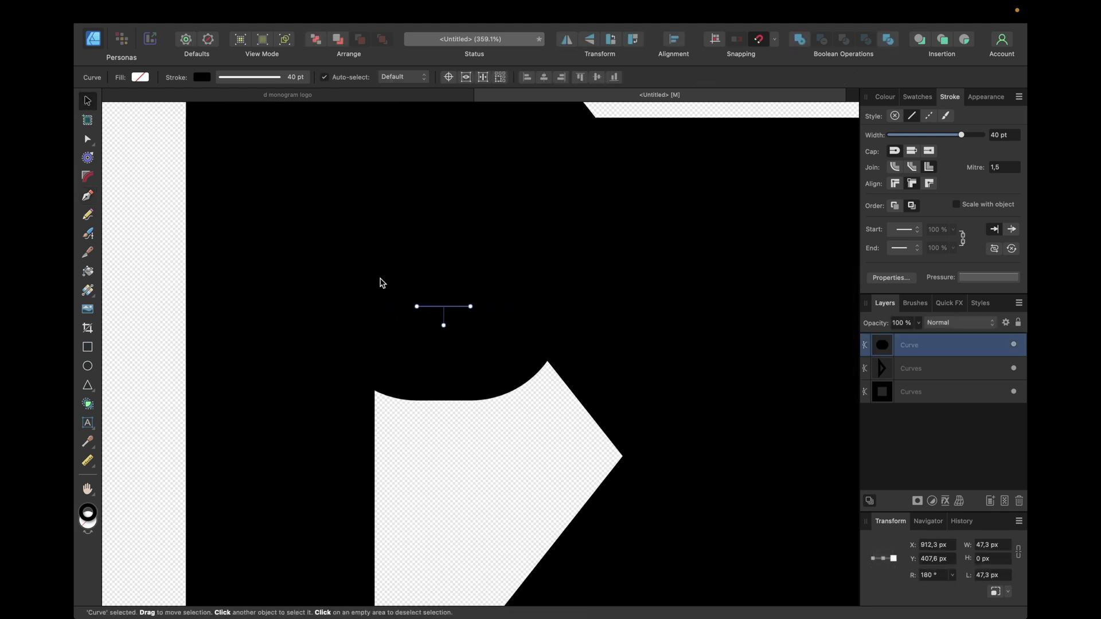
pyautogui.moveTo(416, 307); pyautogui.dragTo(162, 307)
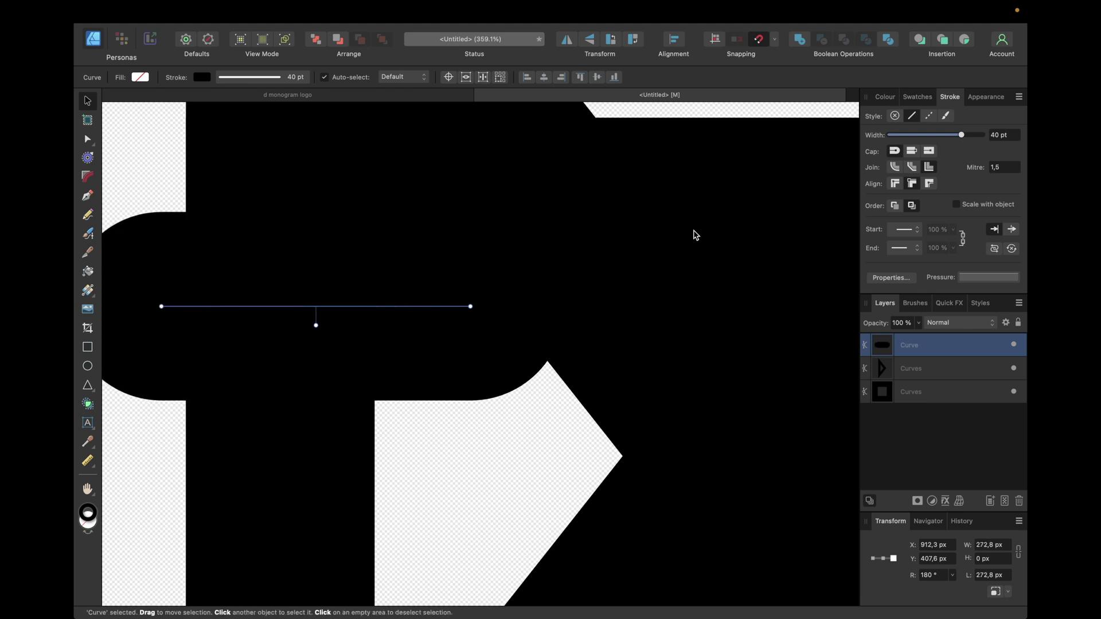
pyautogui.click(895, 116)
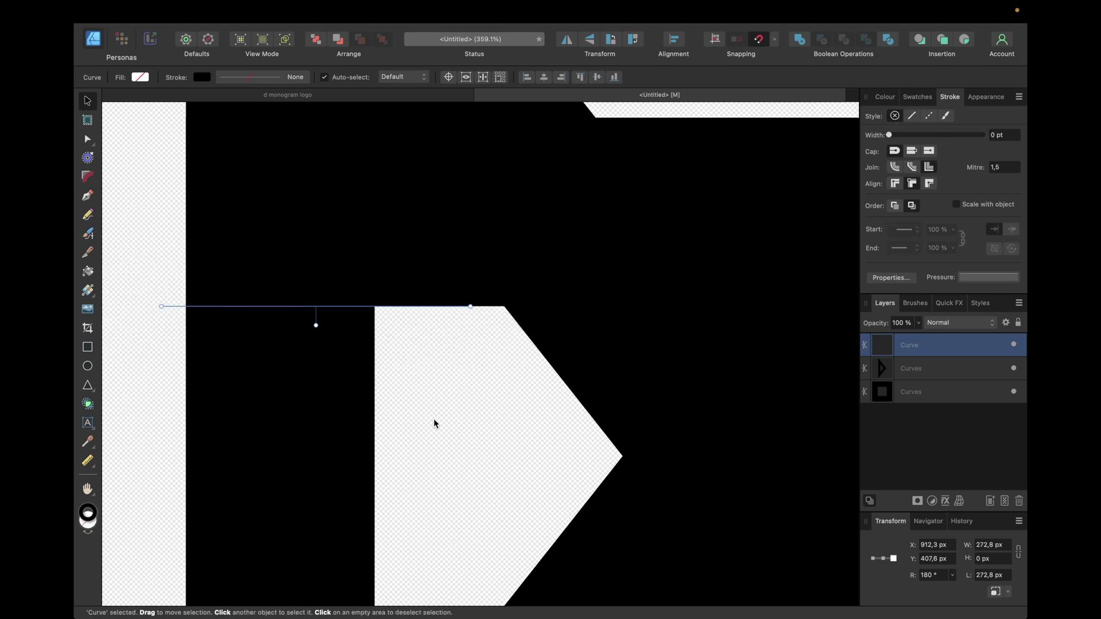
pyautogui.hscroll(-2, 408, 317)
pyautogui.scroll(-1, 409, 317)
pyautogui.click(408, 317)
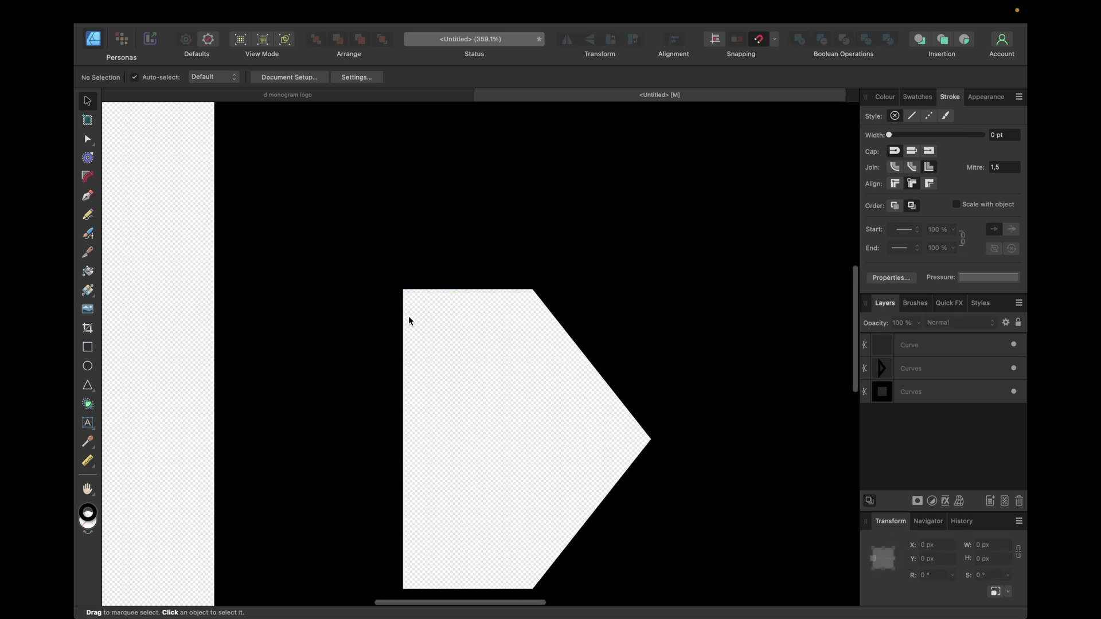
# Draw a slanted line about 178 px long across the left stem, falling from the opening's inner edge to the outer edge, with no line style.
pyautogui.press('p')
pyautogui.click(403, 334)
pyautogui.click(214, 404)
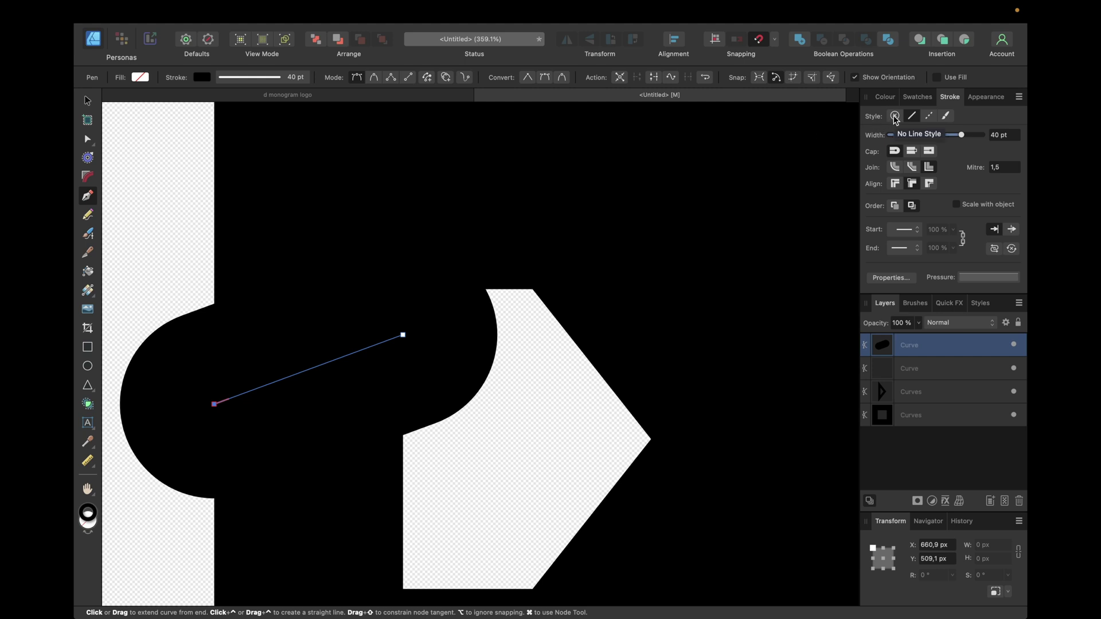
pyautogui.click(895, 116)
pyautogui.click(88, 102)
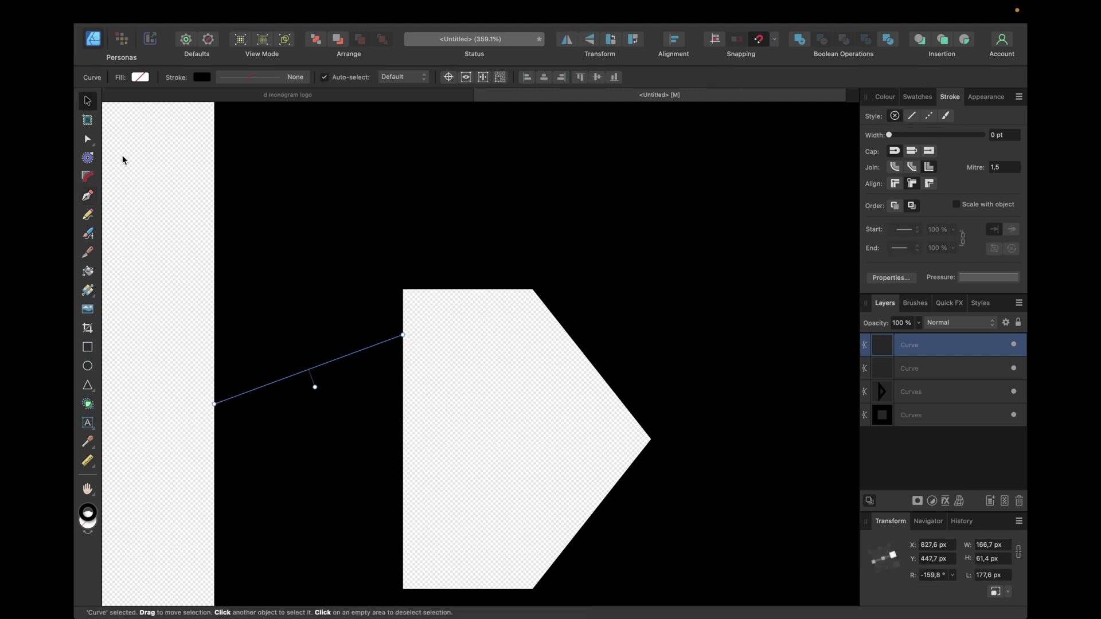
# Combine the D-shaped areas of all four objects into a new shape with the Shape Builder, leaving out the gap and keeping the originals.
pyautogui.scroll(-5, 165, 201)
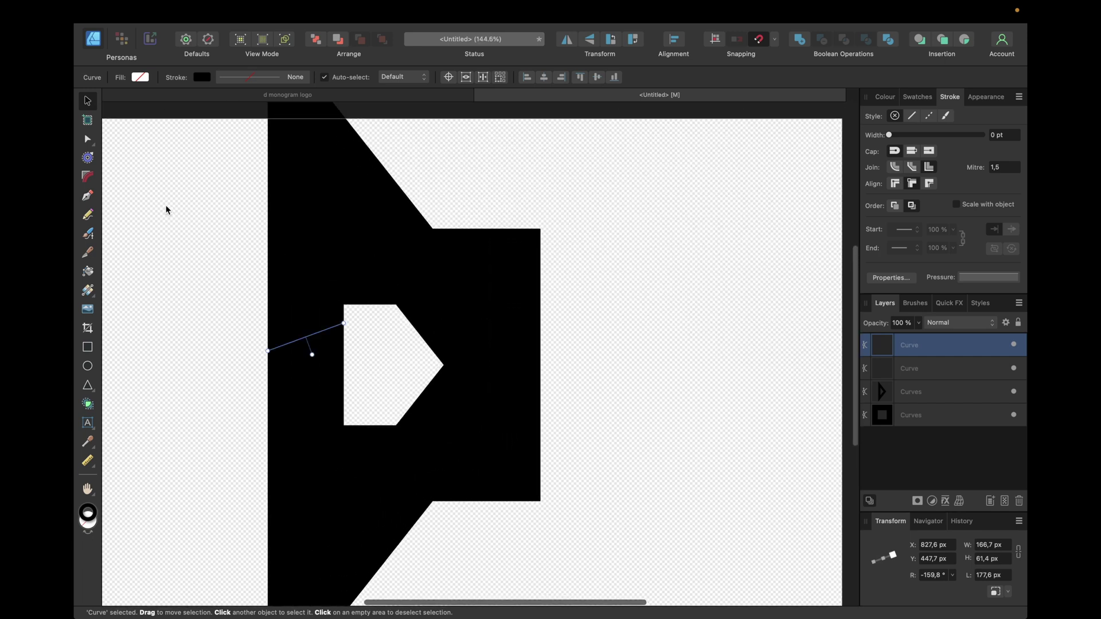
pyautogui.scroll(-4, 166, 209)
pyautogui.moveTo(184, 128); pyautogui.dragTo(504, 511)
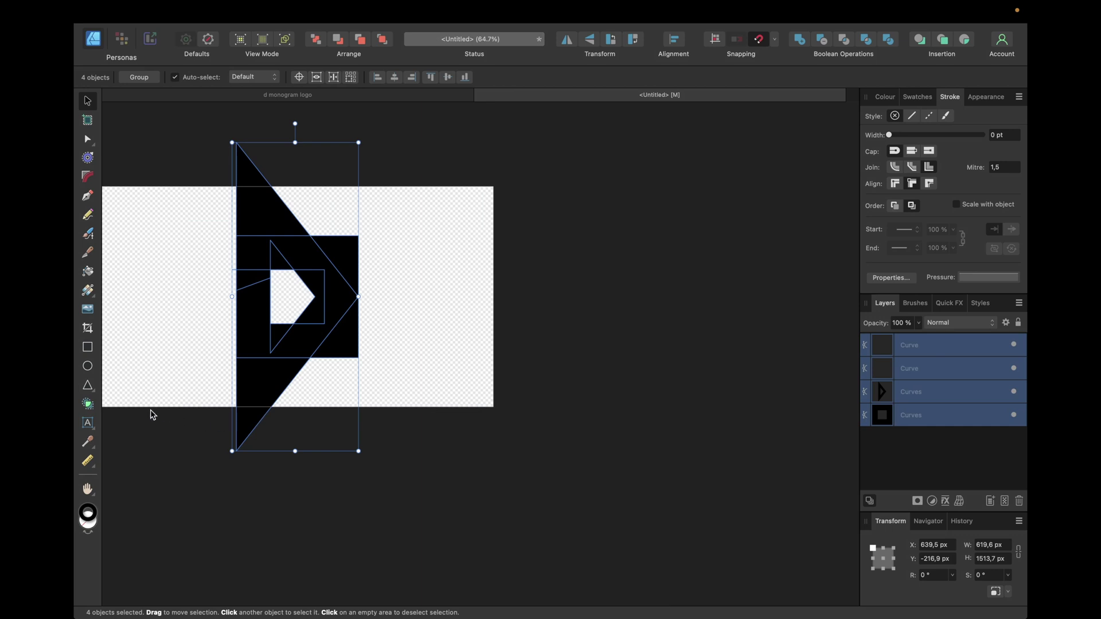
pyautogui.click(87, 404)
pyautogui.scroll(5, 155, 361)
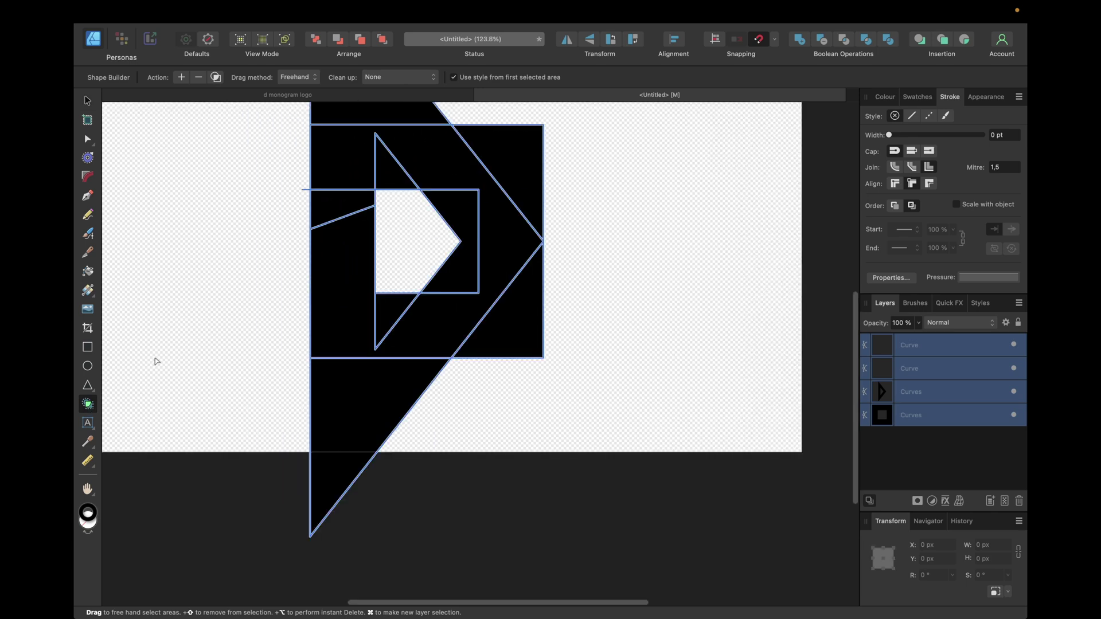
pyautogui.scroll(2, 155, 361)
pyautogui.hscroll(-1, 155, 362)
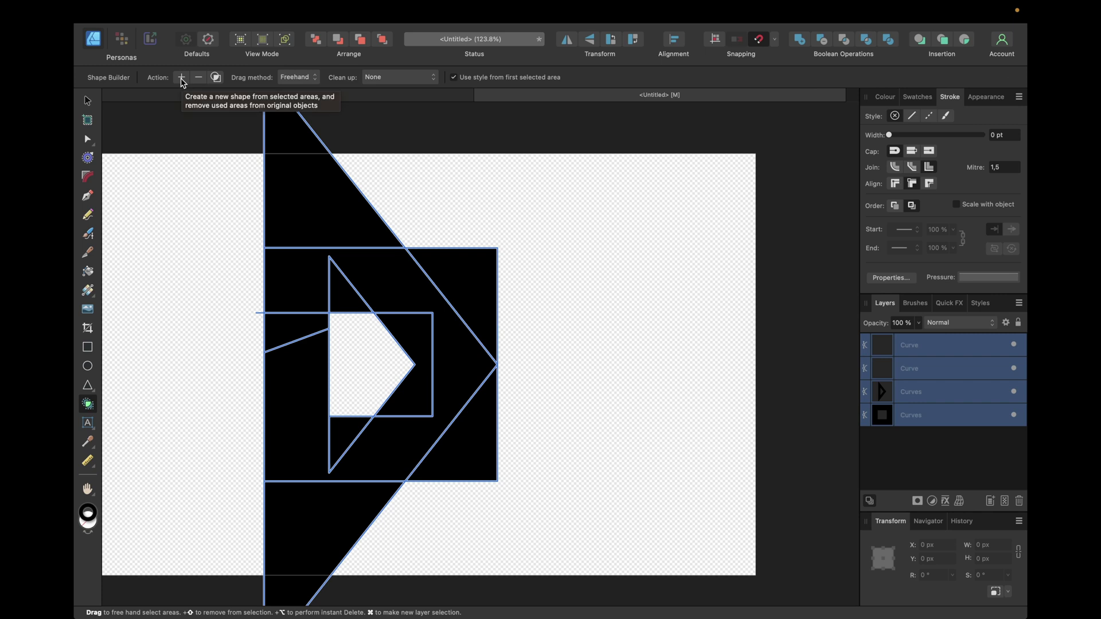
pyautogui.click(216, 78)
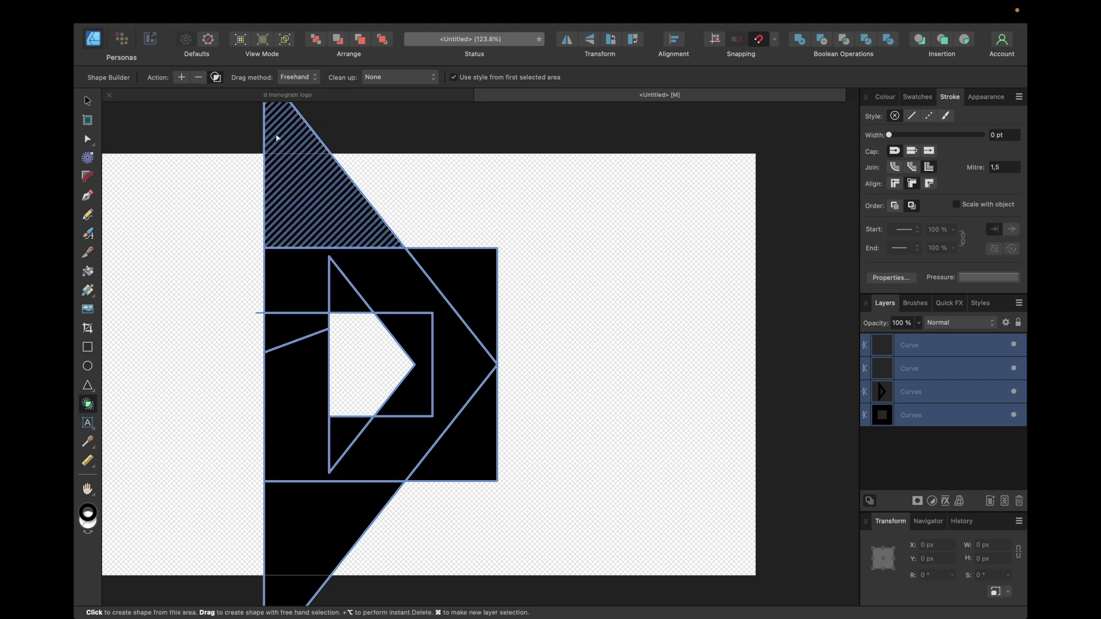
pyautogui.moveTo(292, 274)
pyautogui.mouseDown()
pyautogui.moveTo(390, 289)
pyautogui.moveTo(416, 317)
pyautogui.mouseUp()
pyautogui.moveTo(435, 370)
pyautogui.mouseDown()
pyautogui.moveTo(412, 416)
pyautogui.moveTo(365, 459)
pyautogui.moveTo(325, 444)
pyautogui.mouseUp()
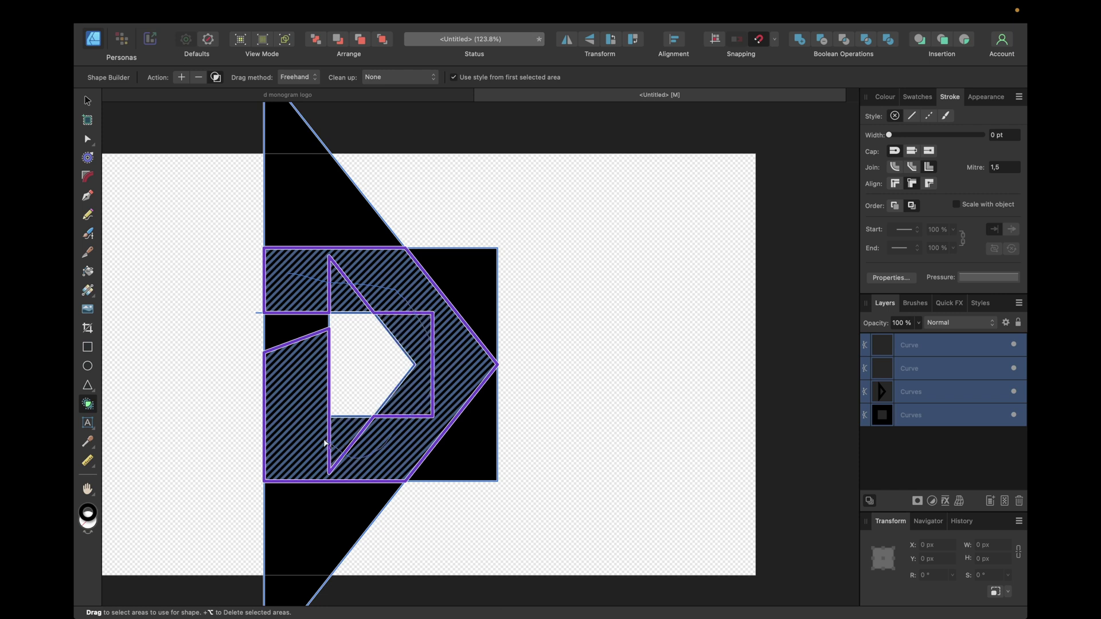
pyautogui.moveTo(303, 393)
pyautogui.mouseDown()
pyautogui.moveTo(307, 416)
pyautogui.moveTo(301, 390)
pyautogui.moveTo(318, 421)
pyautogui.moveTo(366, 432)
pyautogui.moveTo(399, 431)
pyautogui.moveTo(427, 404)
pyautogui.mouseUp()
pyautogui.moveTo(425, 307)
pyautogui.mouseDown()
pyautogui.moveTo(382, 285)
pyautogui.moveTo(292, 288)
pyautogui.moveTo(375, 285)
pyautogui.mouseUp()
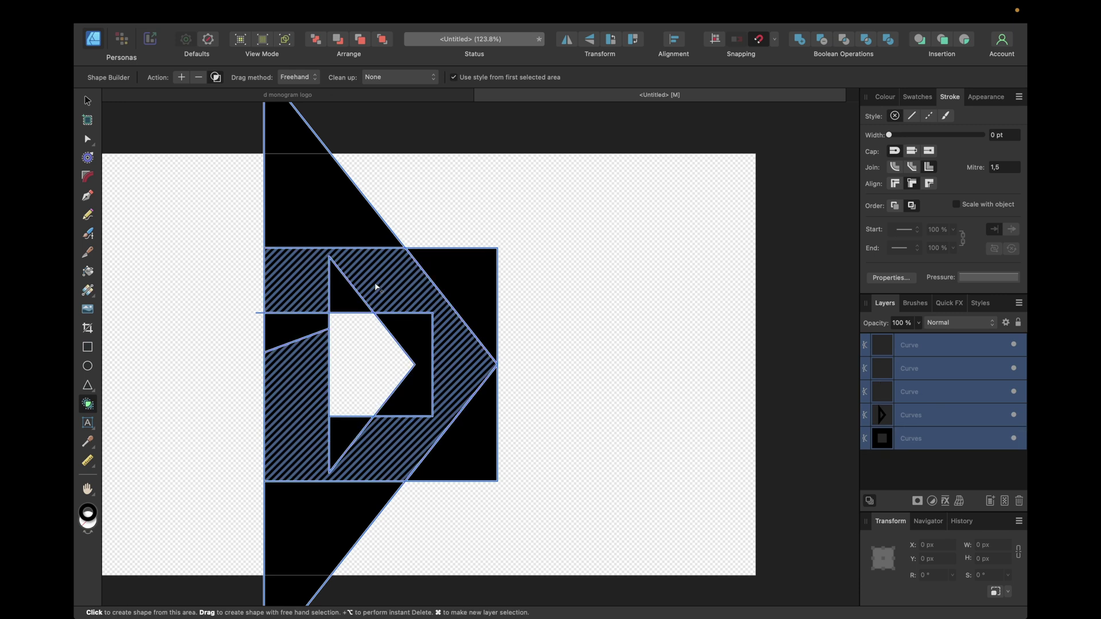
# Delete the original square, triangle and two cutting lines, leaving only the combined D shape.
pyautogui.click(932, 367)
pyautogui.keyDown('shift'); pyautogui.click(917, 443); pyautogui.keyUp('shift')
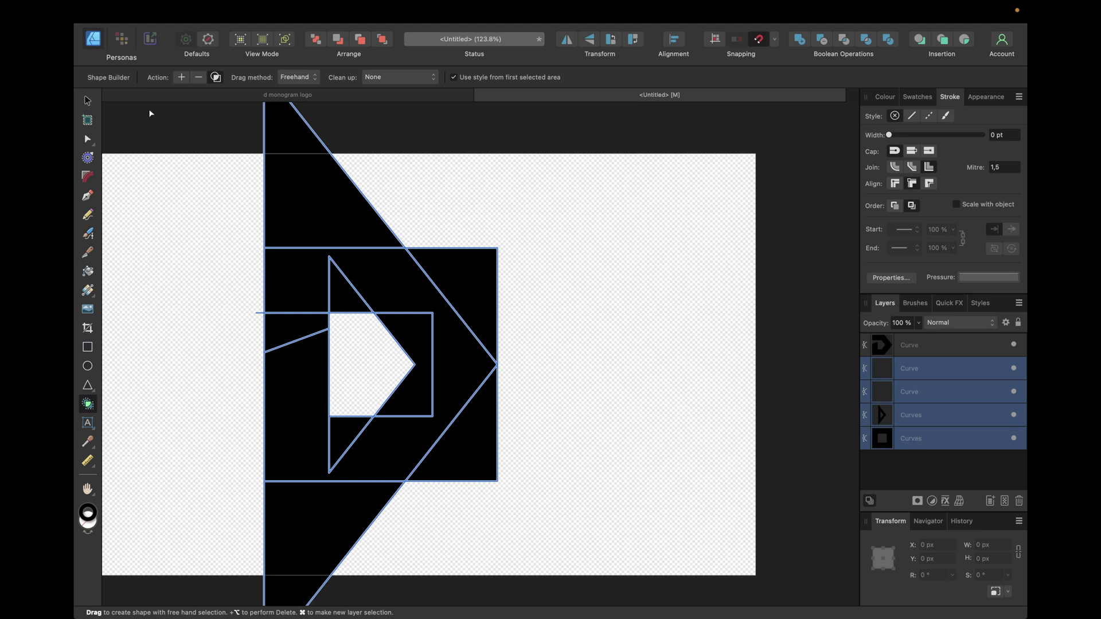
pyautogui.click(87, 101)
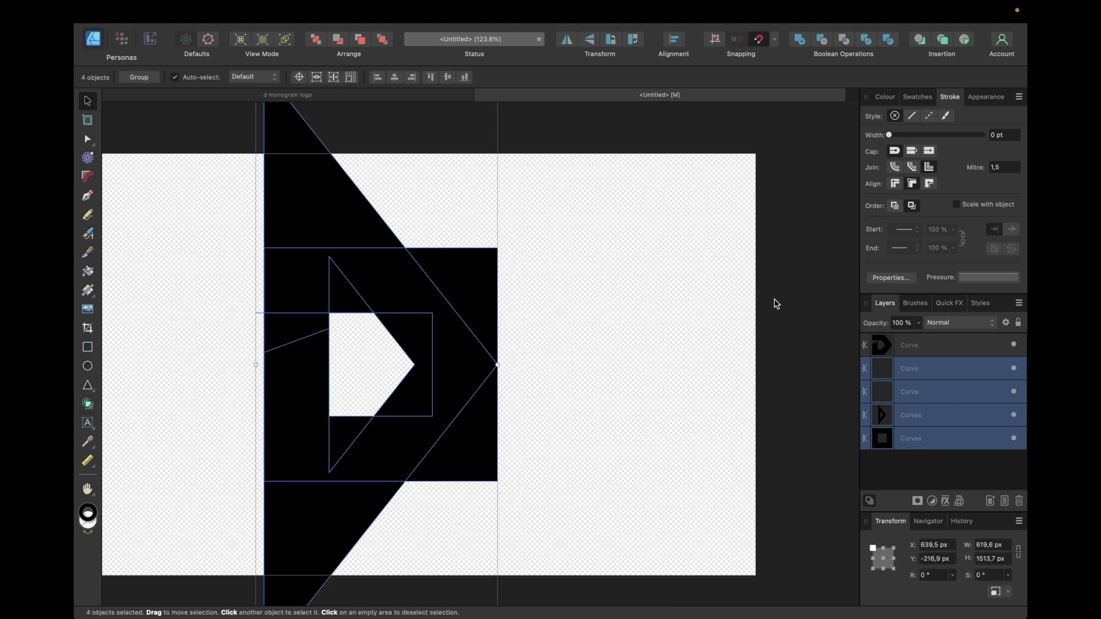
pyautogui.press('Delete')
pyautogui.click(644, 304)
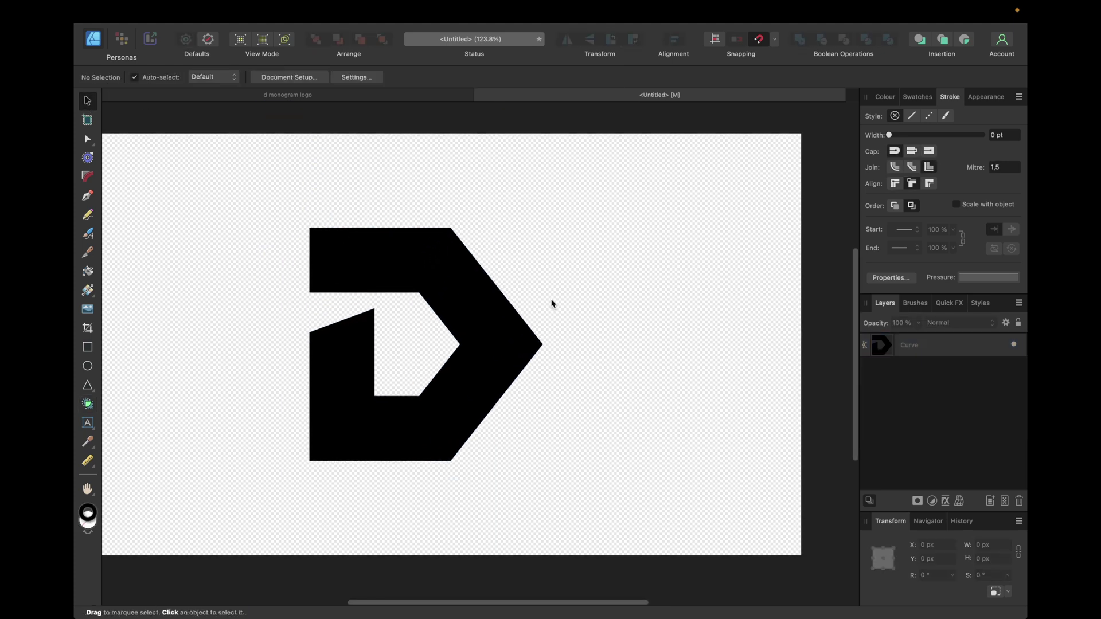
# Steepen the stem's slanted top by lowering its inner corner node slightly and its outer corner node to about Y 598 px.
pyautogui.hscroll(-3, 551, 302)
pyautogui.scroll(-1, 551, 302)
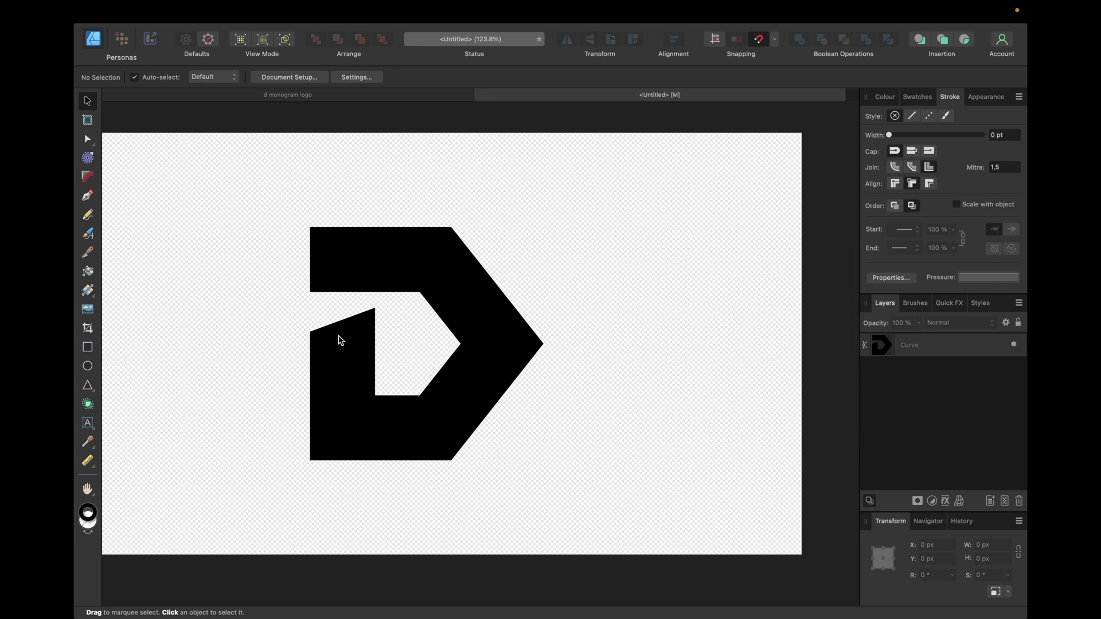
pyautogui.click(339, 341)
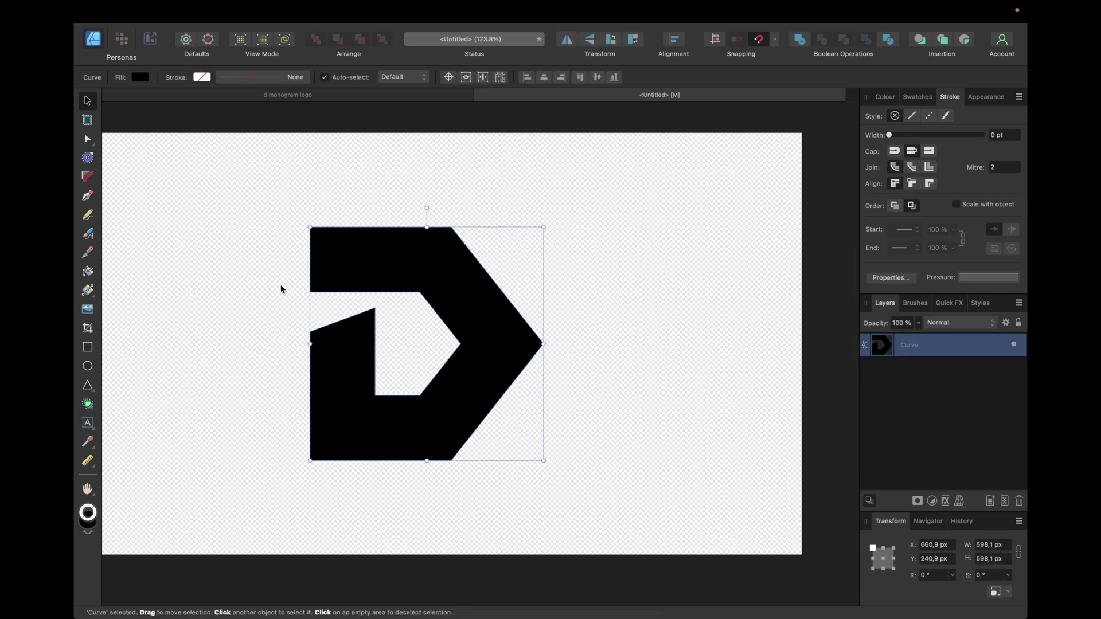
pyautogui.click(87, 139)
pyautogui.scroll(3, 349, 335)
pyautogui.click(398, 286)
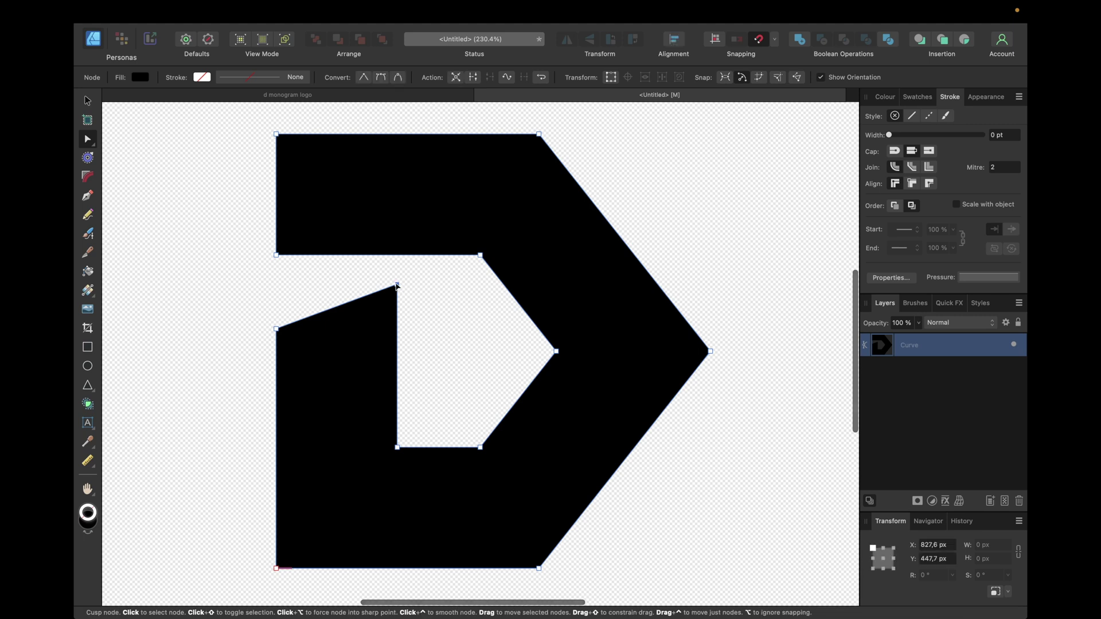
pyautogui.moveTo(397, 286); pyautogui.dragTo(397, 300)
pyautogui.moveTo(277, 331); pyautogui.dragTo(281, 394)
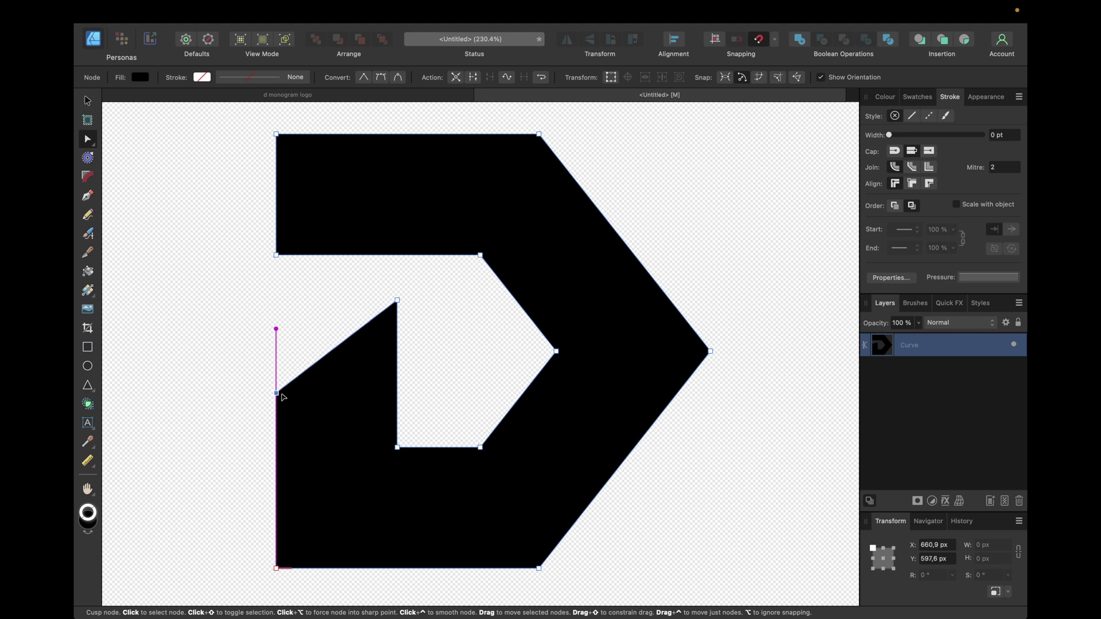
pyautogui.click(310, 344)
# Draw a slanted line about 197 px long from the D's upper-left corner to the upper arm's lower edge, with no line style.
pyautogui.scroll(3, 311, 341)
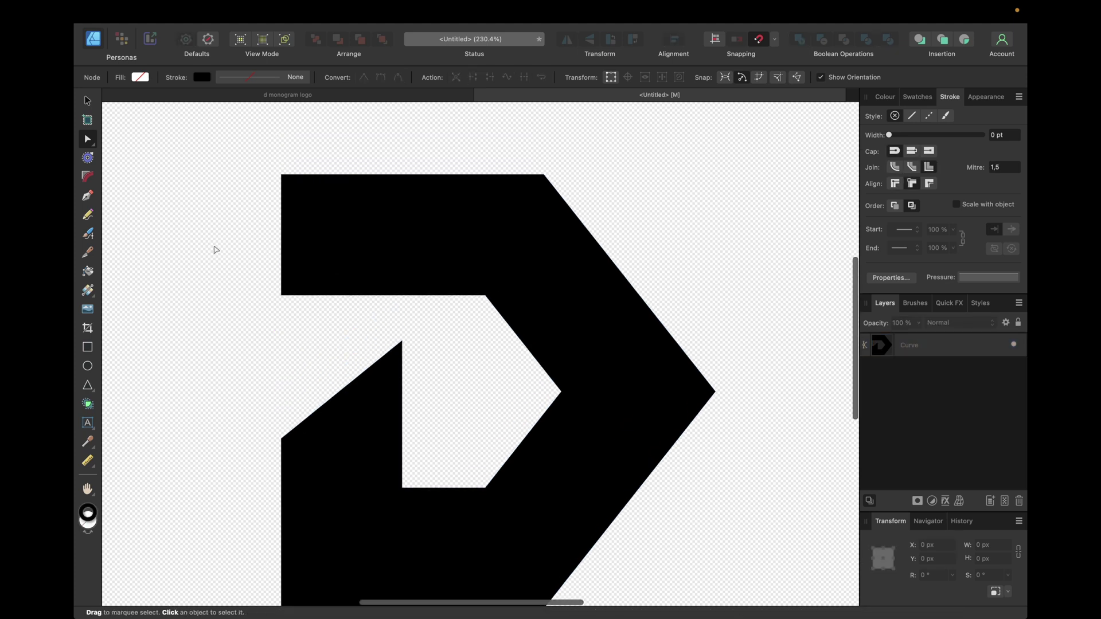
pyautogui.click(87, 196)
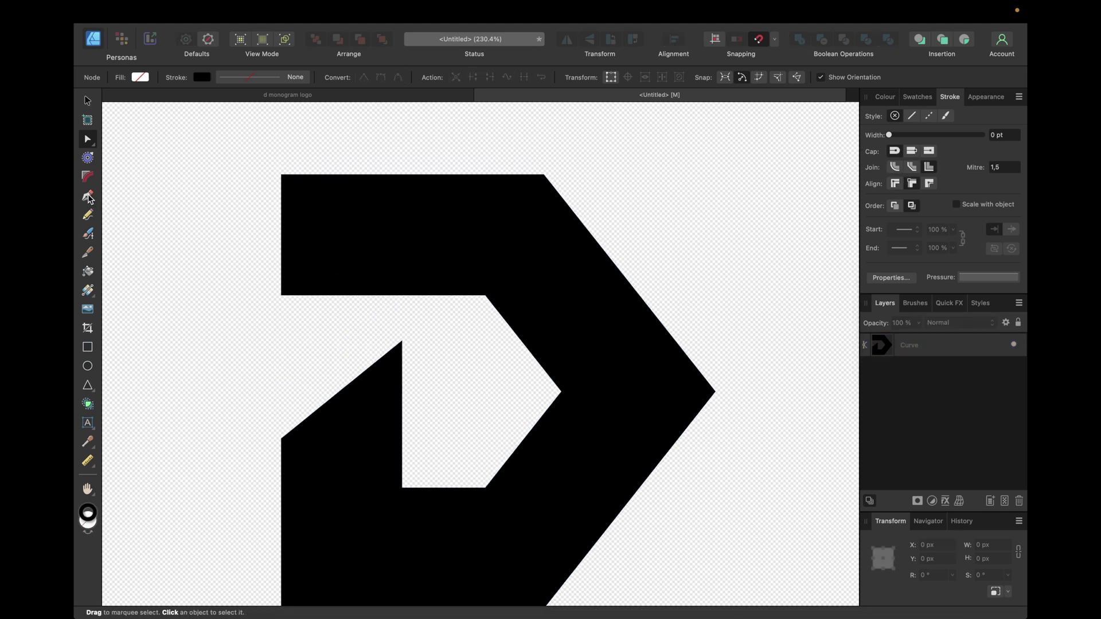
pyautogui.click(281, 174)
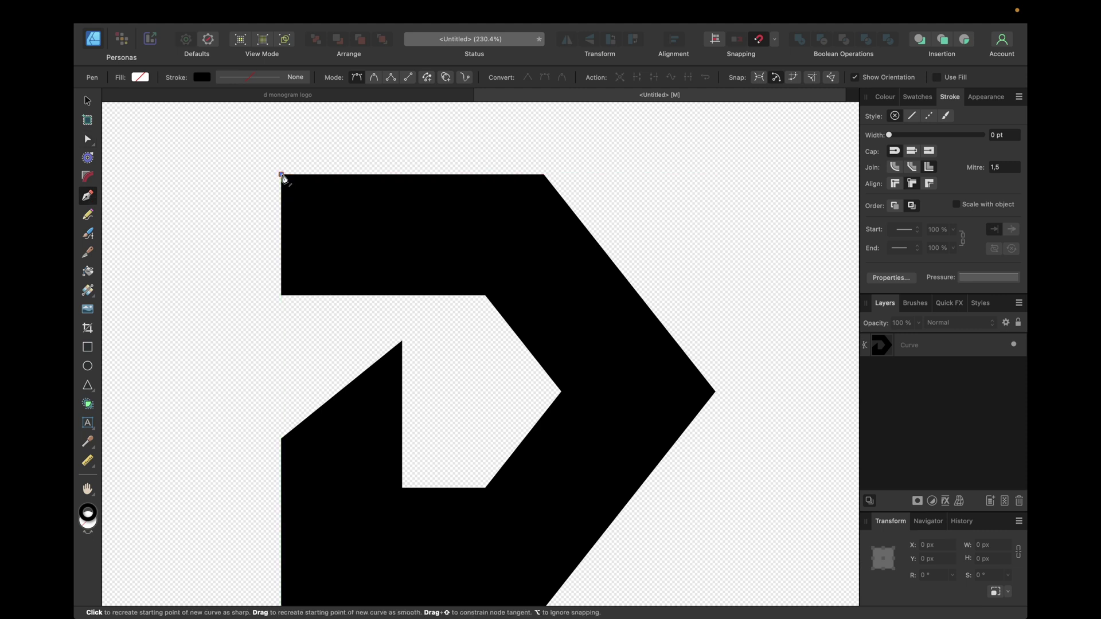
pyautogui.click(357, 295)
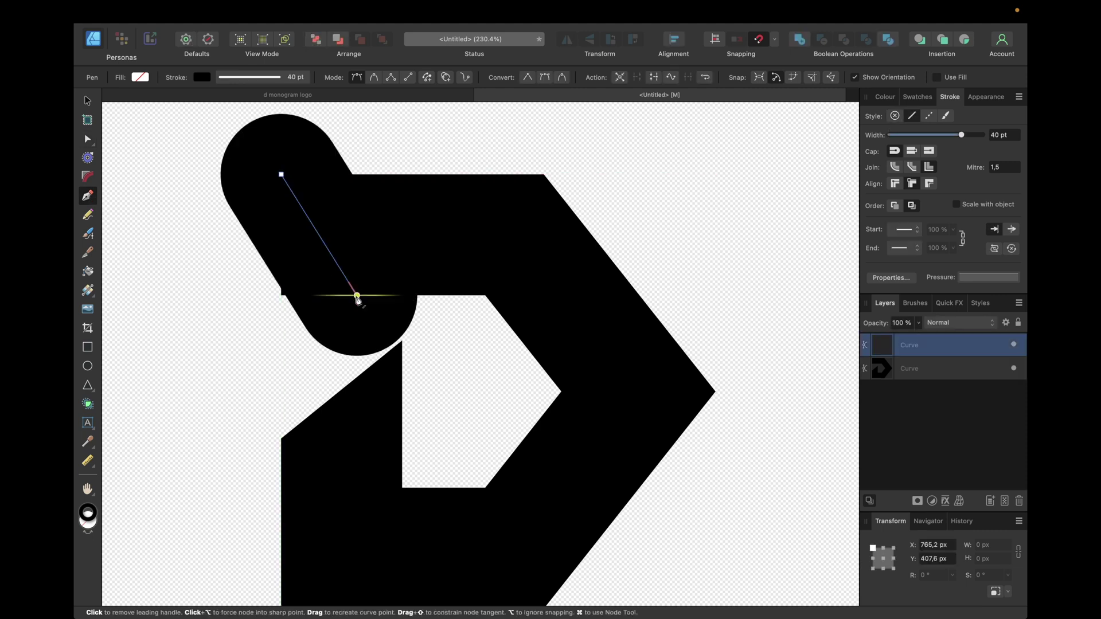
pyautogui.click(895, 117)
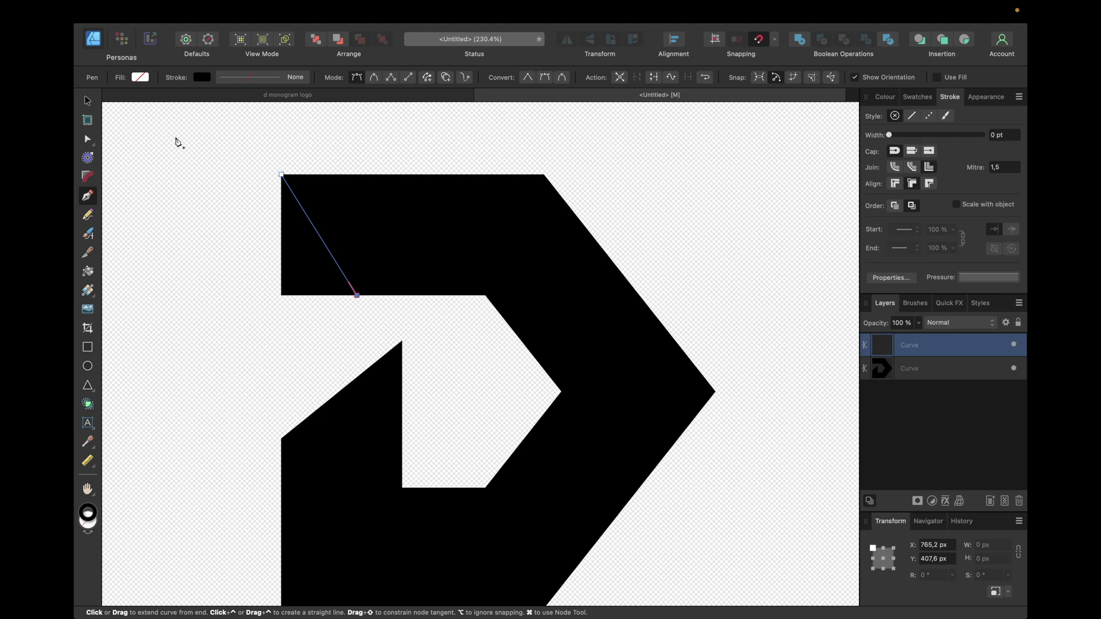
# Reshape the upper arm's left end to follow the slanted line, removing the arm's lower-left corner node.
pyautogui.click(87, 139)
pyautogui.click(393, 239)
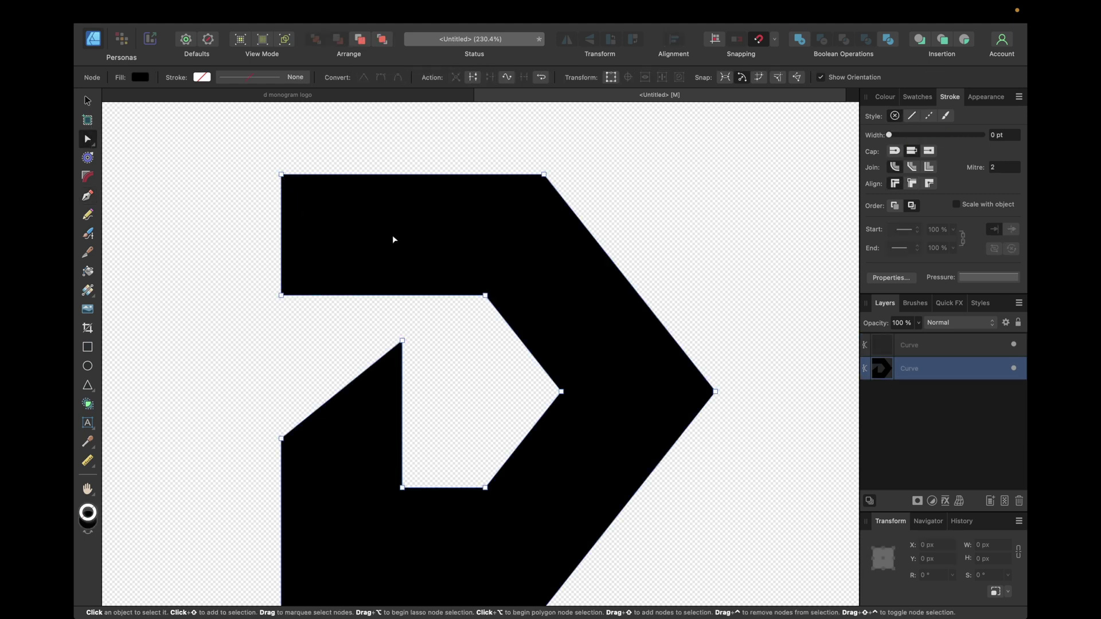
pyautogui.moveTo(362, 304); pyautogui.dragTo(285, 175)
pyautogui.click(282, 296)
pyautogui.press('Delete')
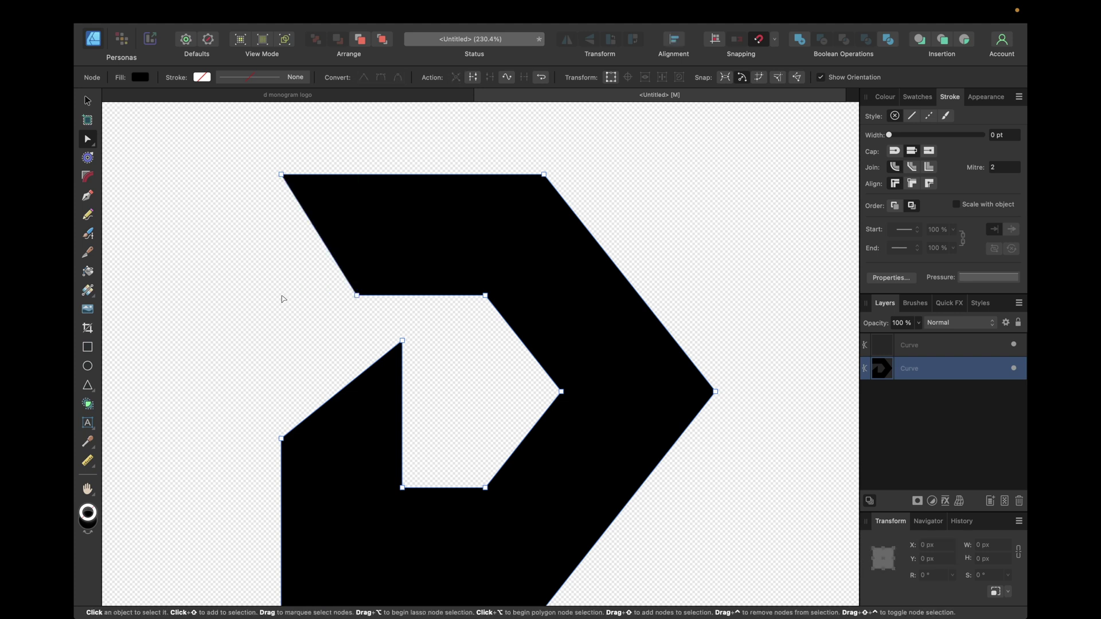
# Flip the slanted line horizontally and place it across the D's lower-left corner at about X 623 px, Y 839 px.
pyautogui.click(898, 350)
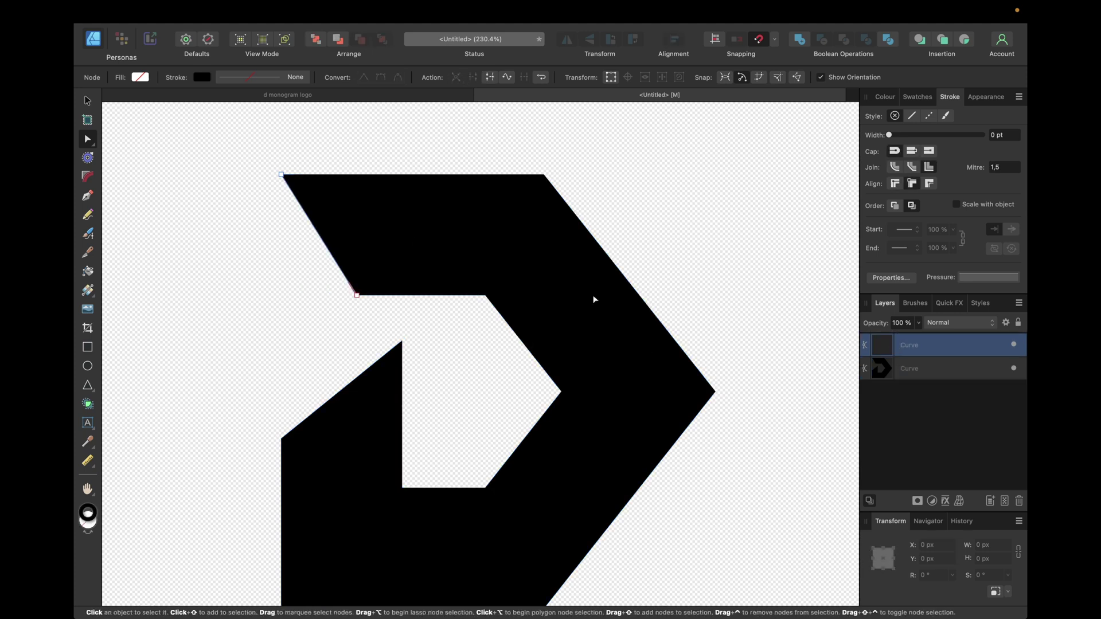
pyautogui.press('v')
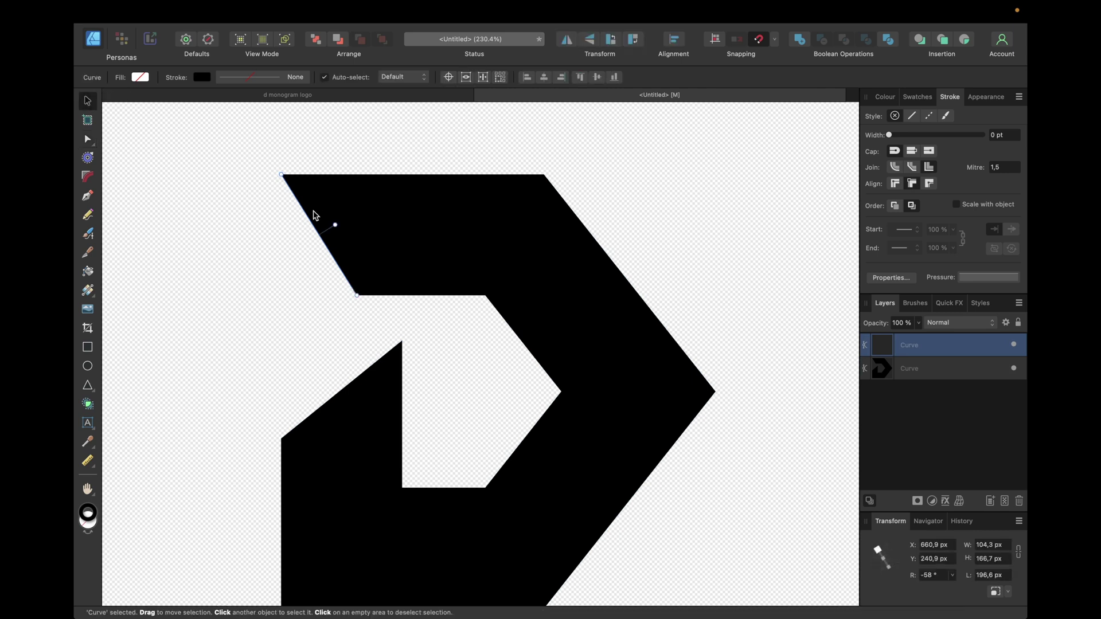
pyautogui.scroll(-3, 266, 338)
pyautogui.hscroll(-2, 266, 338)
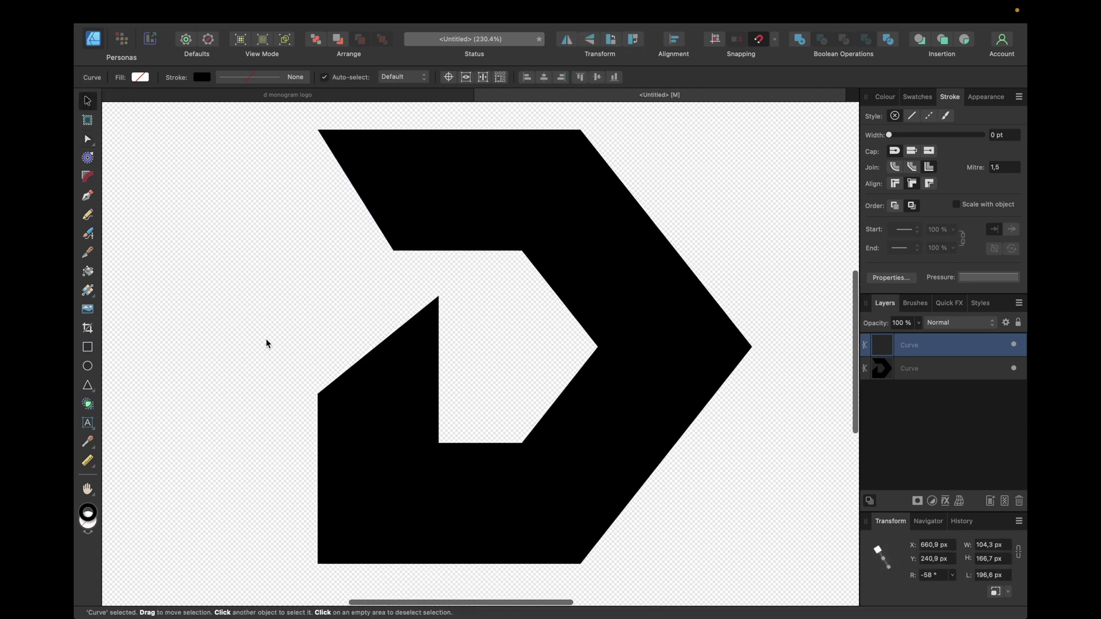
pyautogui.click(566, 40)
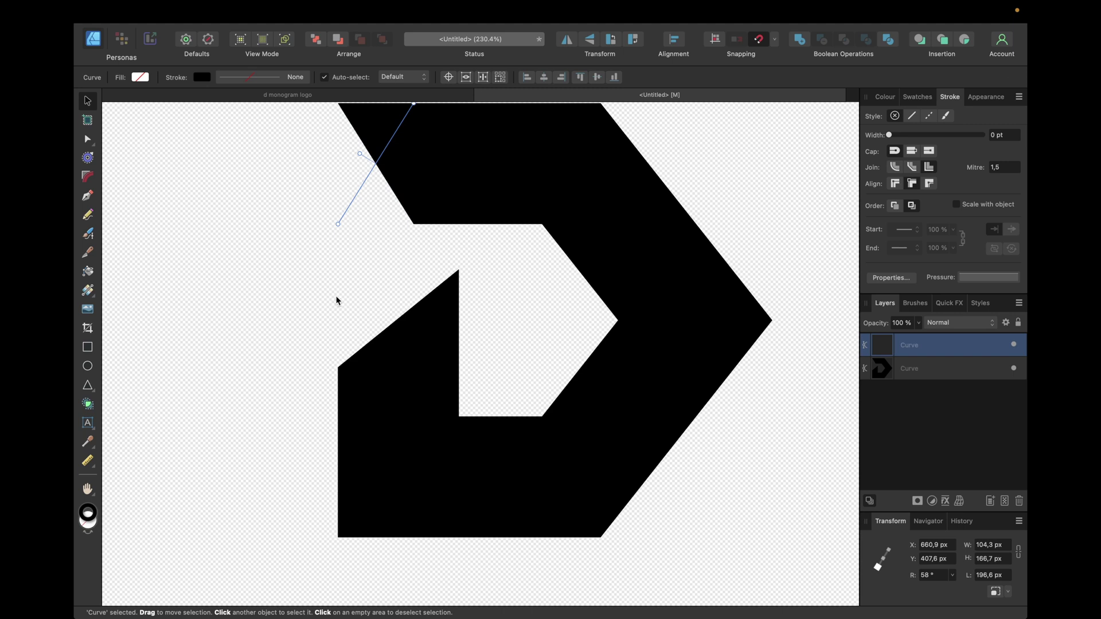
pyautogui.moveTo(362, 202); pyautogui.dragTo(328, 509)
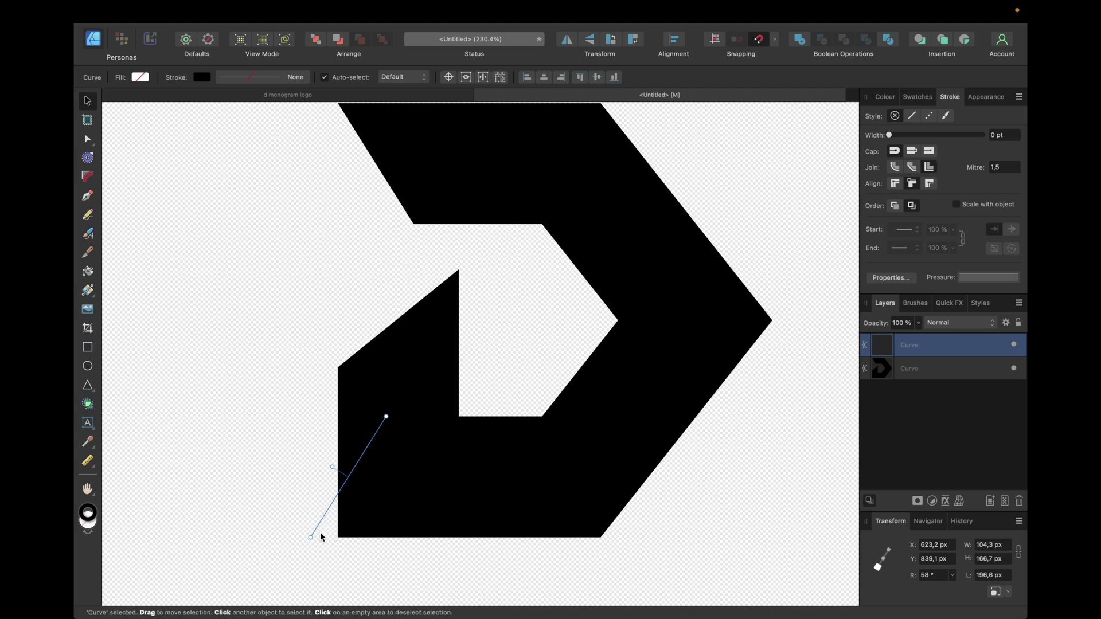
# Check the snapping options and shift the flipped line further outward to about X 609 px.
pyautogui.click(774, 40)
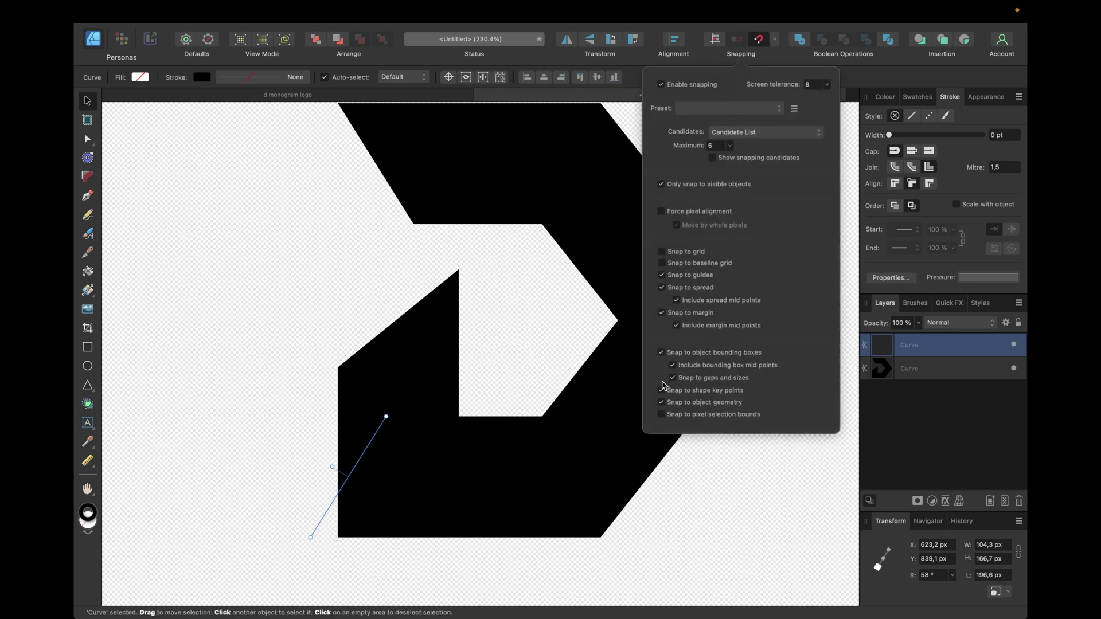
pyautogui.click(558, 586)
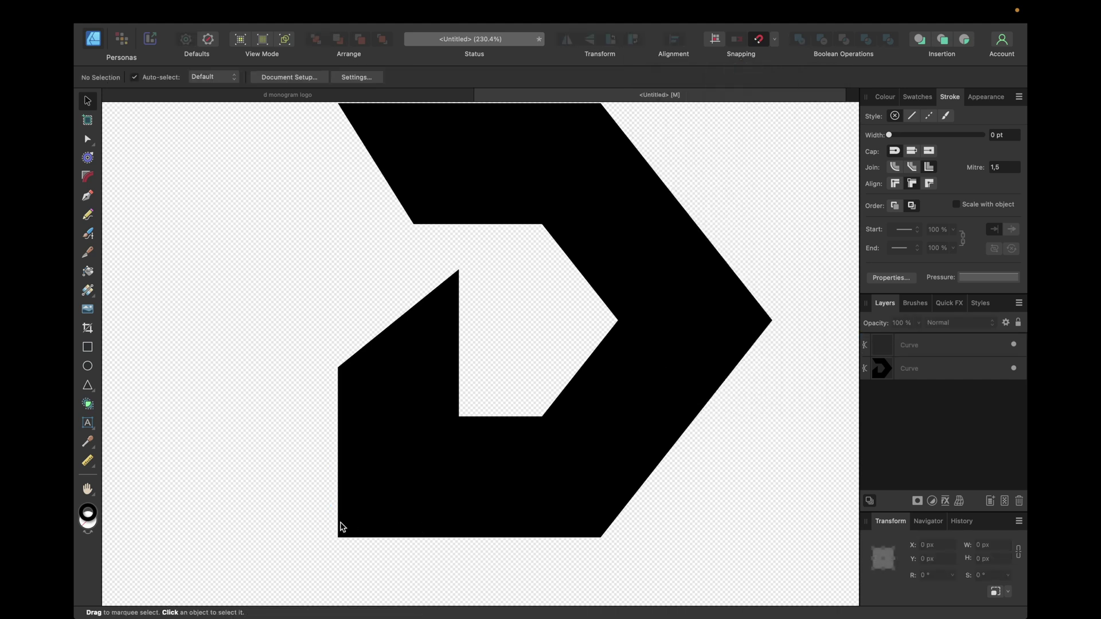
pyautogui.click(323, 525)
pyautogui.moveTo(322, 520); pyautogui.dragTo(313, 521)
# Draw a horizontal line about 112 px long from the slanted line's lower end along the D's bottom edge, with no line style.
pyautogui.scroll(-4, 277, 478)
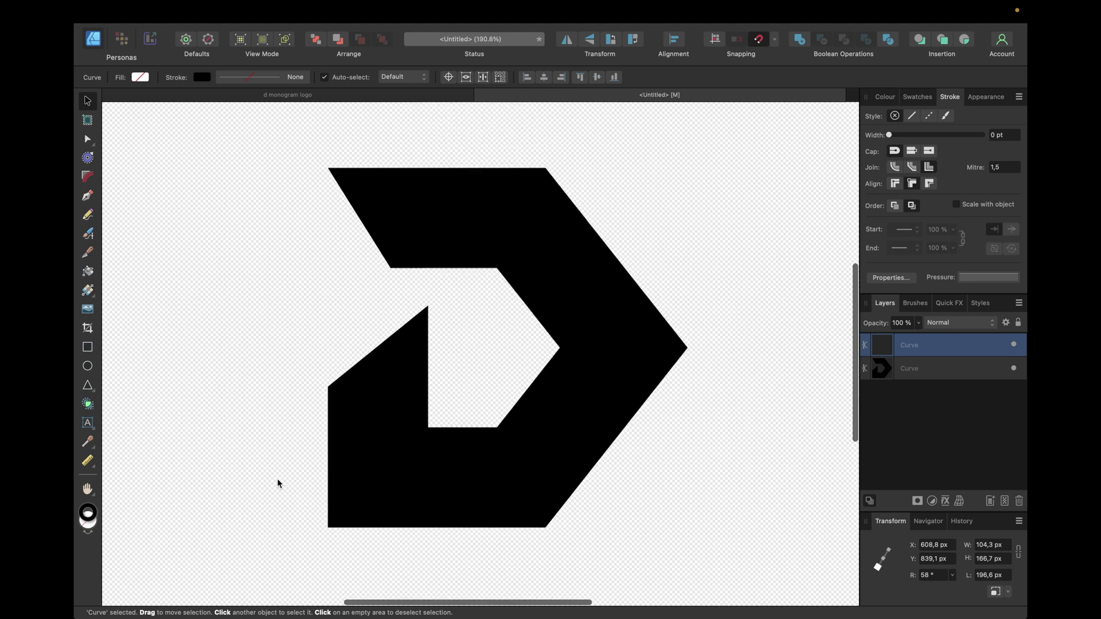
pyautogui.scroll(8, 280, 524)
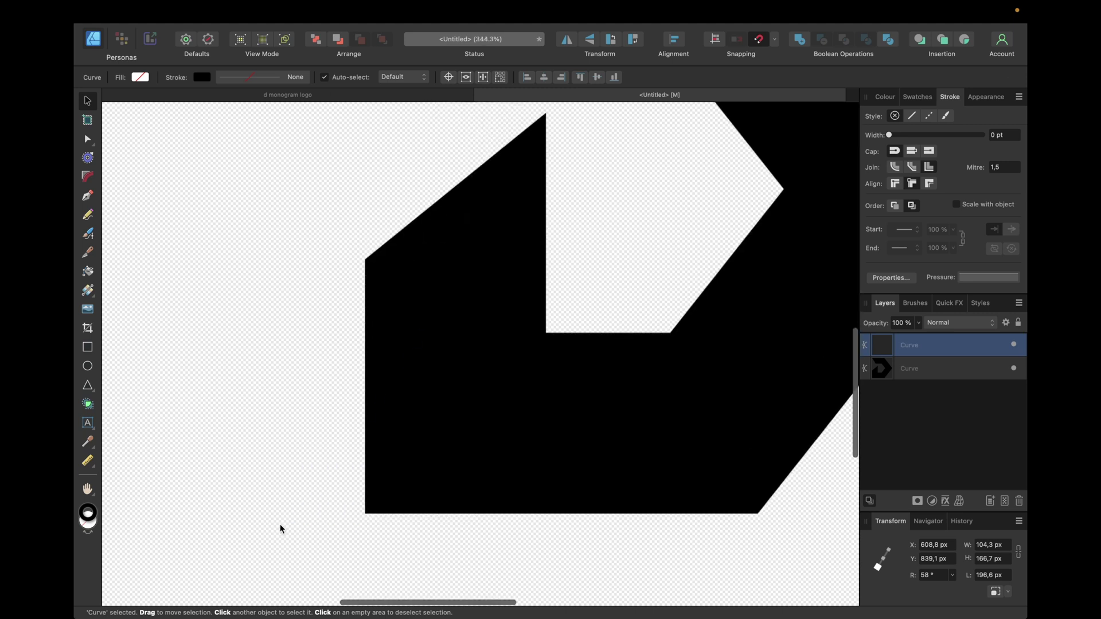
pyautogui.press('p')
pyautogui.click(309, 513)
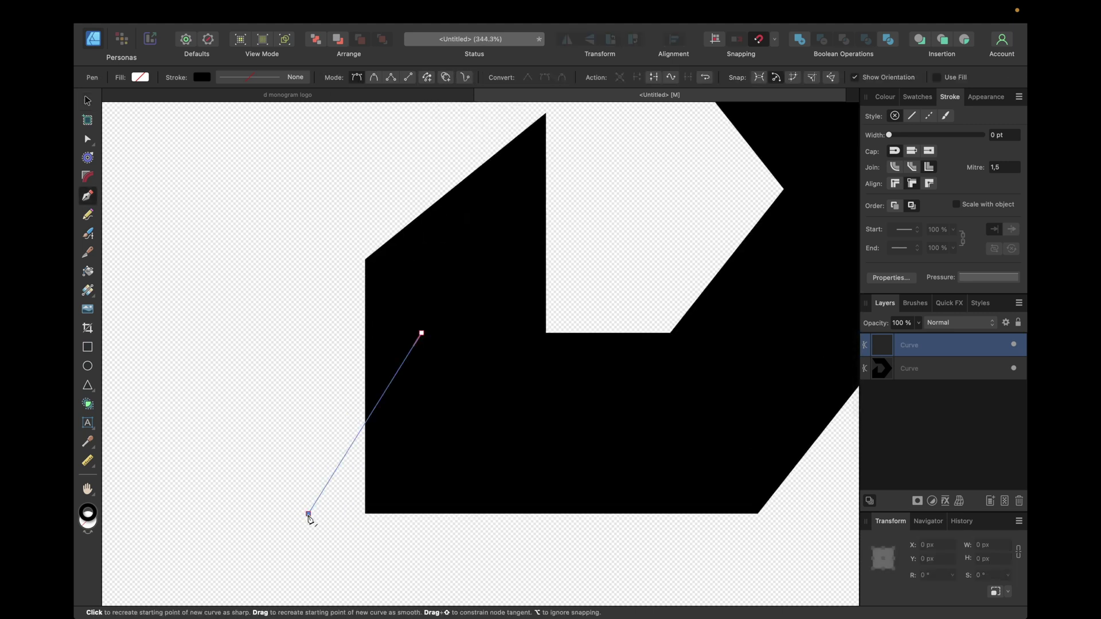
pyautogui.click(430, 513)
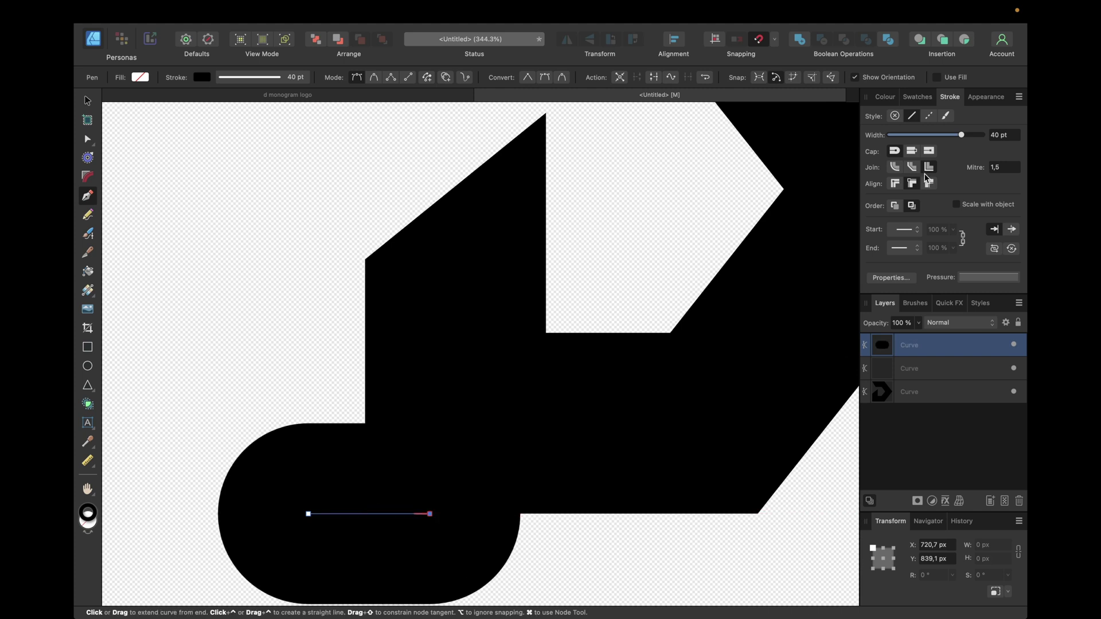
pyautogui.click(894, 115)
# Select the D and both guide lines and merge the enclosed lower-left corner triangle into the D with the Shape Builder.
pyautogui.scroll(-12, 487, 300)
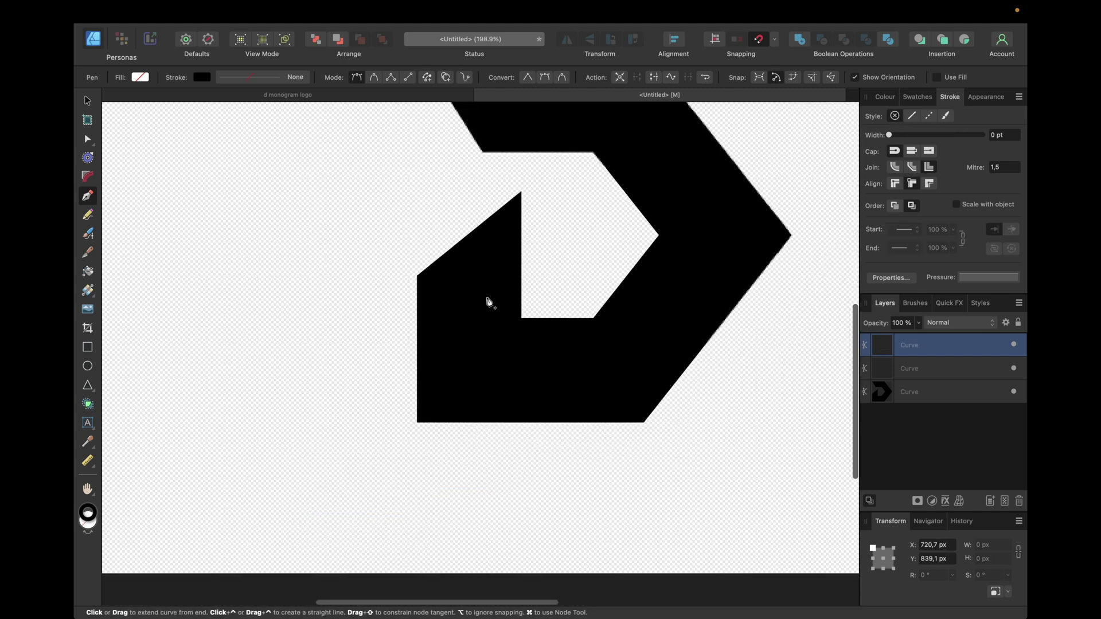
pyautogui.press('v')
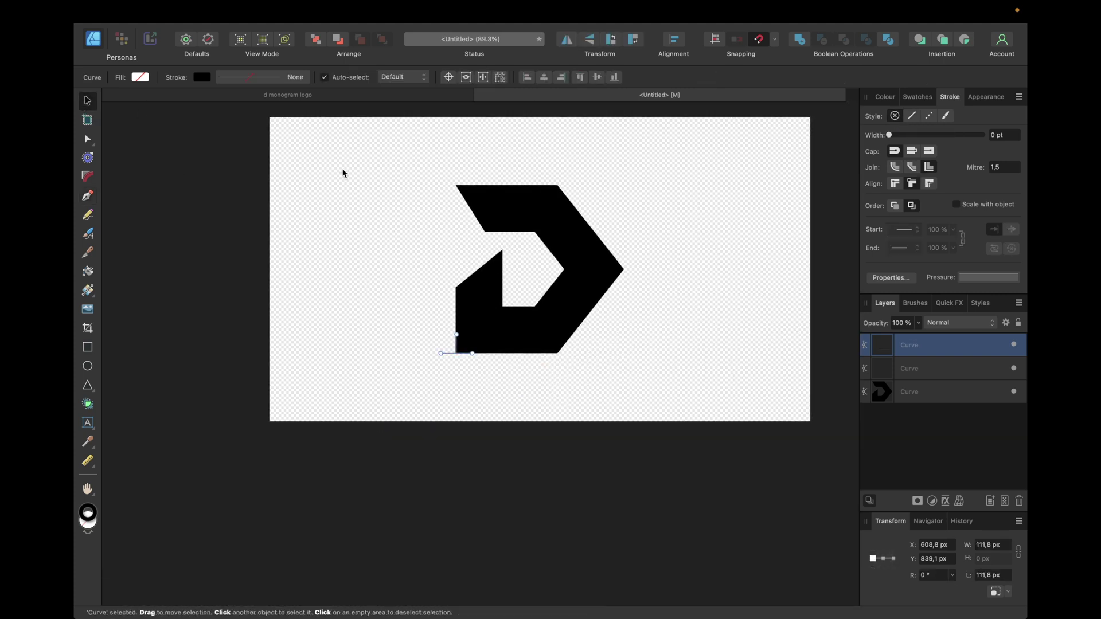
pyautogui.moveTo(400, 160); pyautogui.dragTo(754, 431)
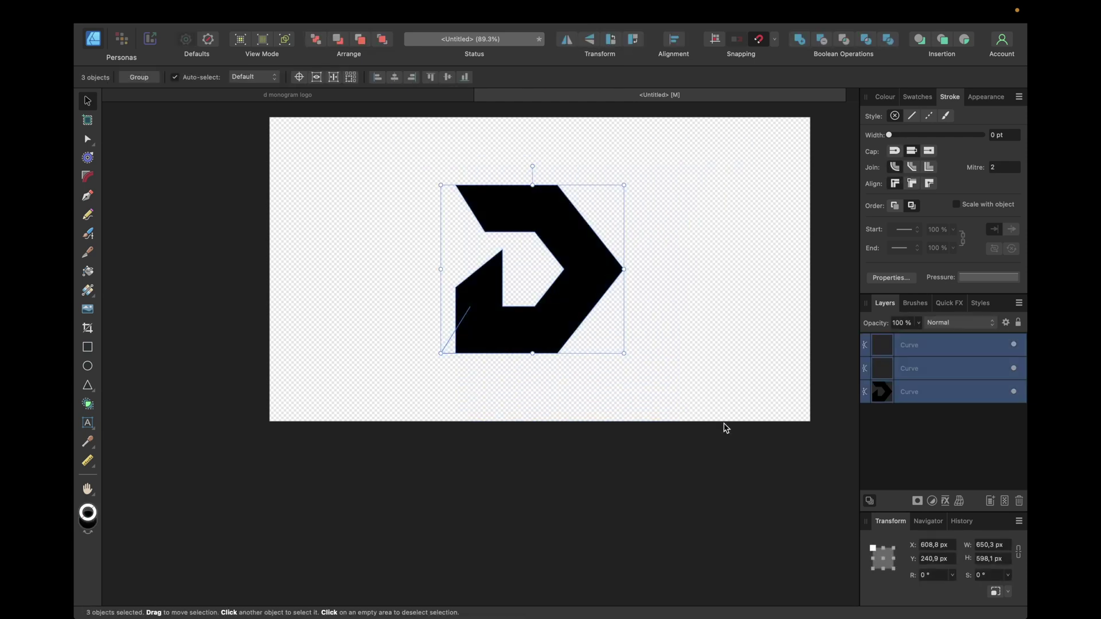
pyautogui.click(88, 405)
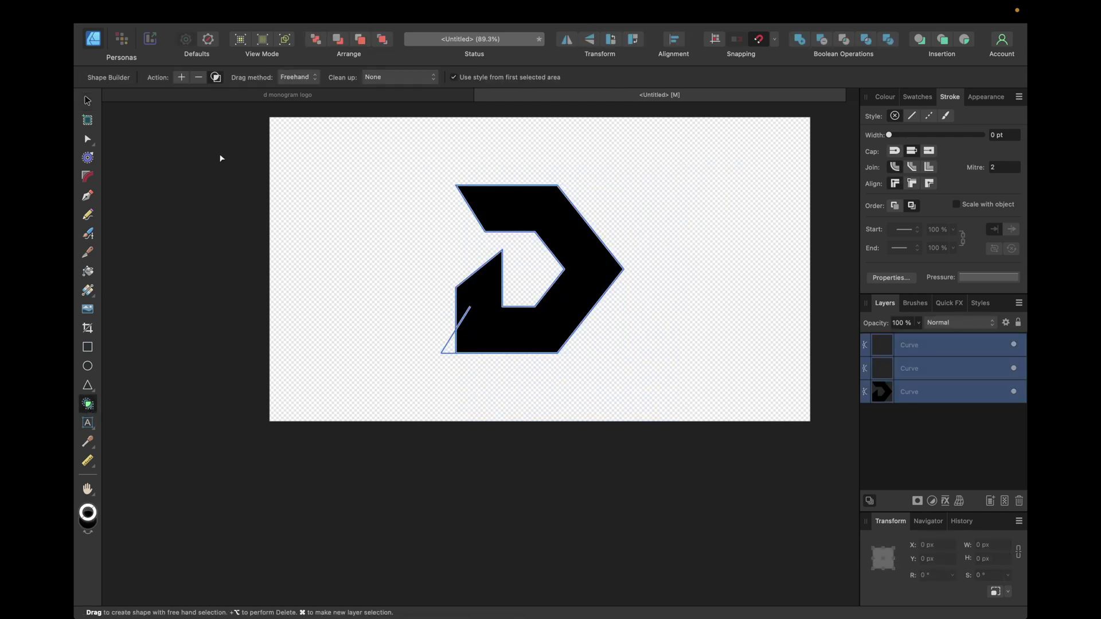
pyautogui.click(183, 77)
pyautogui.scroll(5, 440, 352)
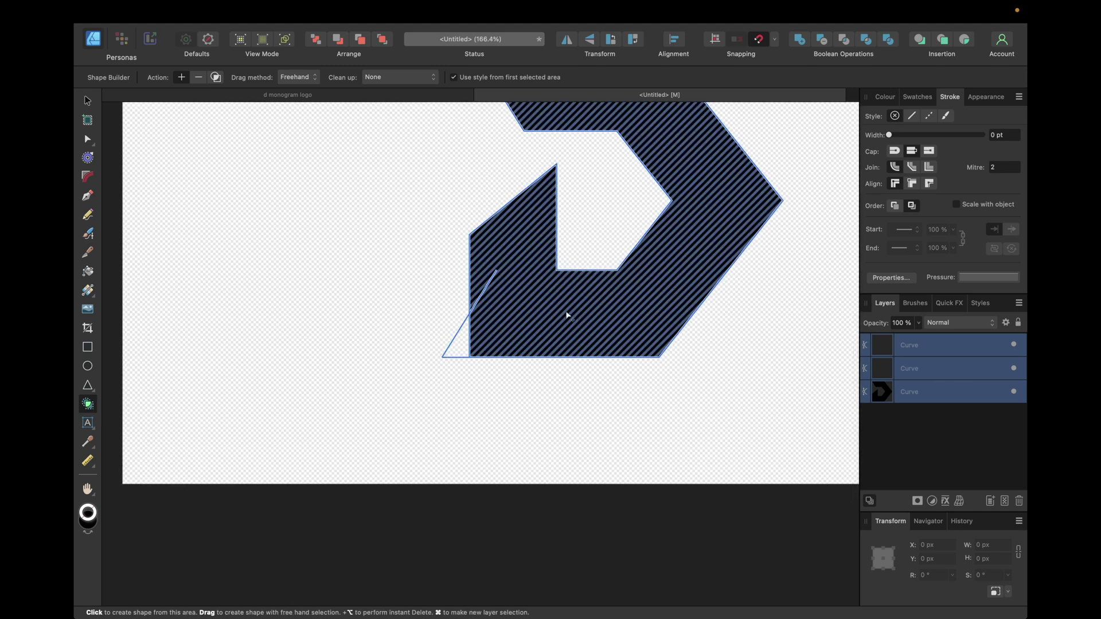
pyautogui.moveTo(529, 319); pyautogui.dragTo(488, 333)
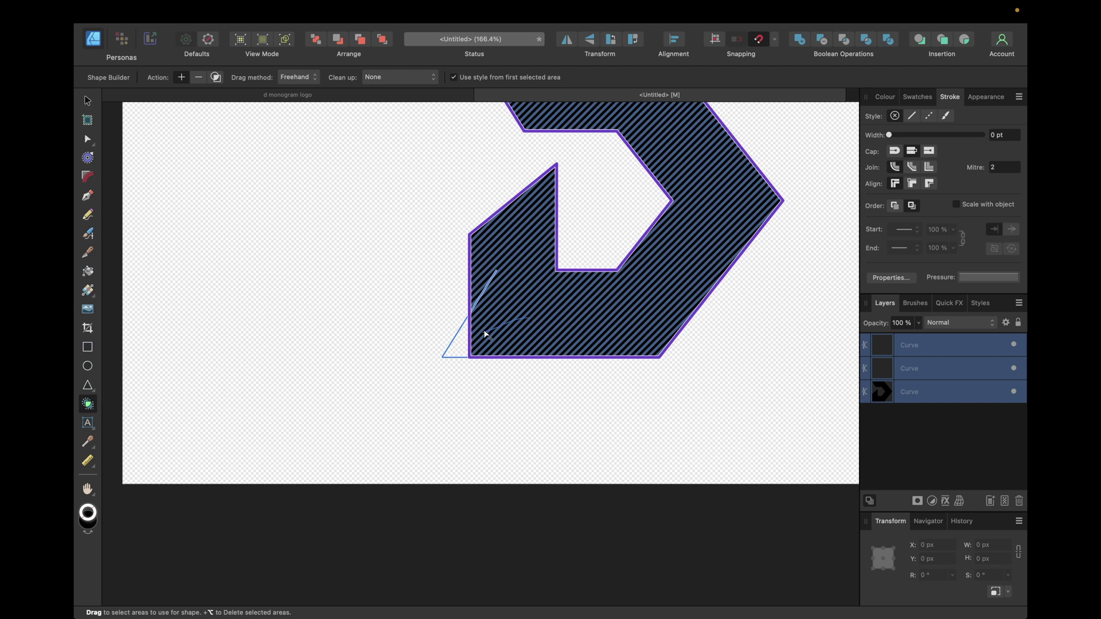
pyautogui.moveTo(474, 339); pyautogui.dragTo(459, 347)
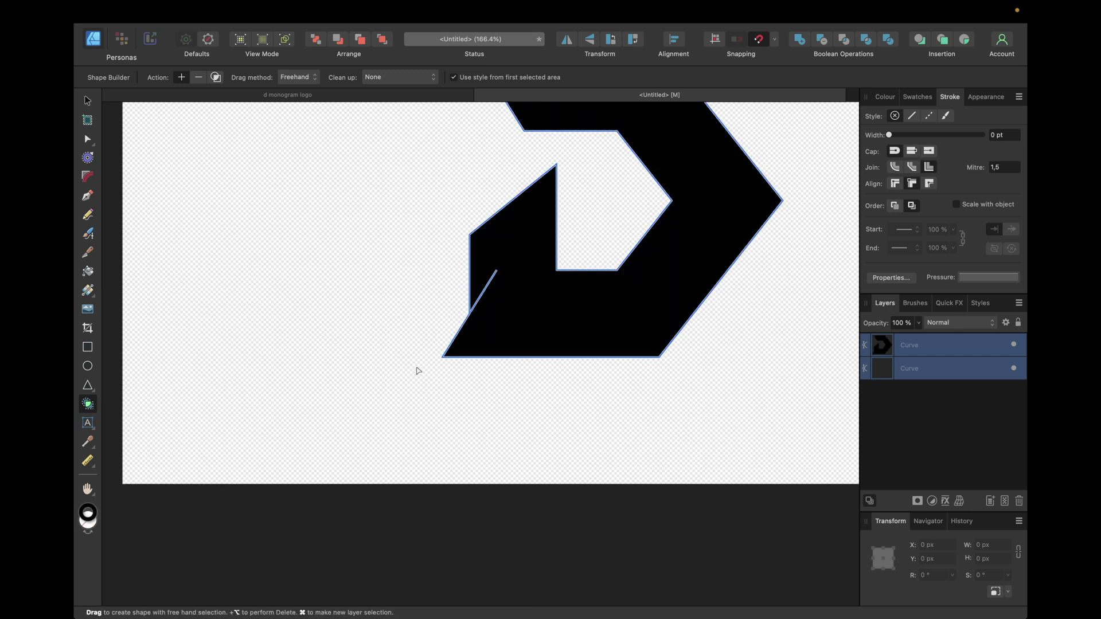
# Delete the leftover slanted line segment near the D's lower-left corner.
pyautogui.scroll(5, 295, 374)
pyautogui.hscroll(3, 295, 374)
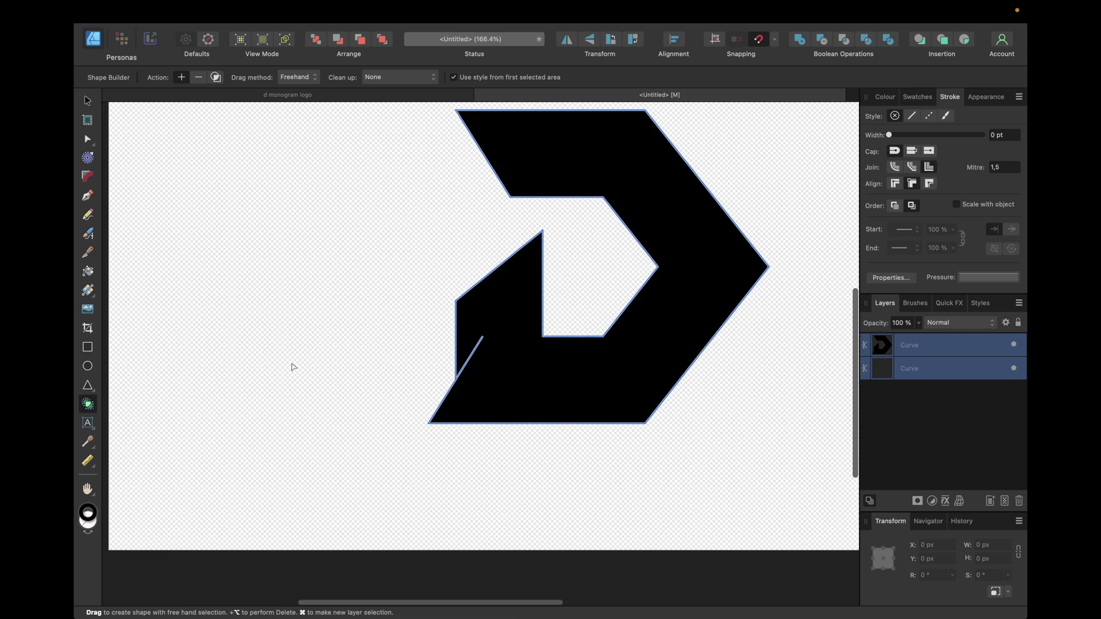
pyautogui.click(87, 100)
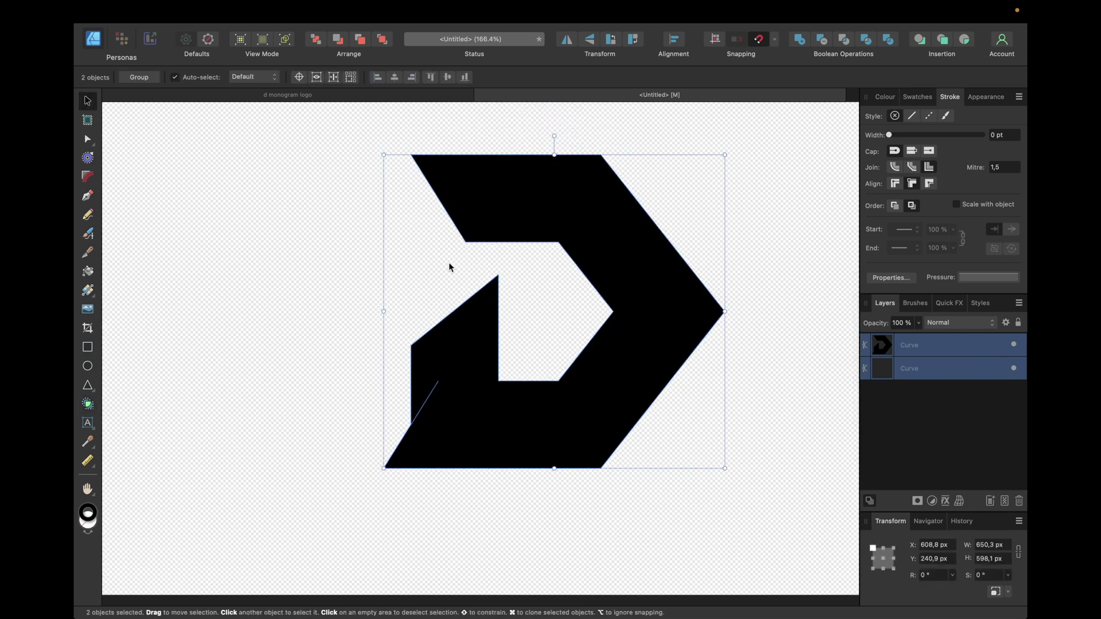
pyautogui.click(932, 368)
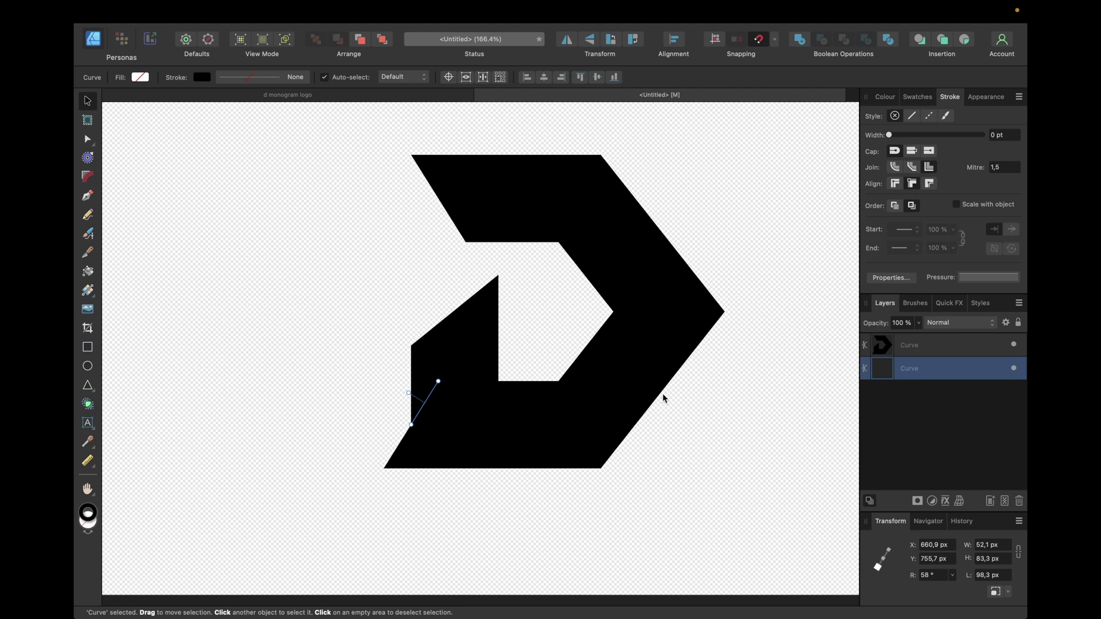
pyautogui.press('Delete')
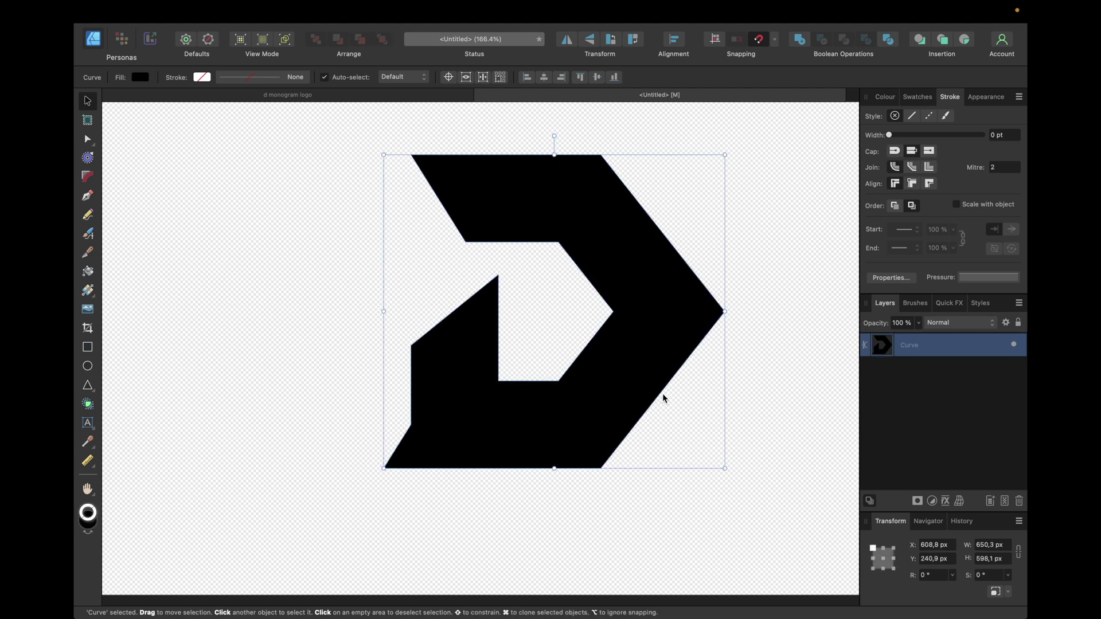
pyautogui.scroll(-3, 662, 395)
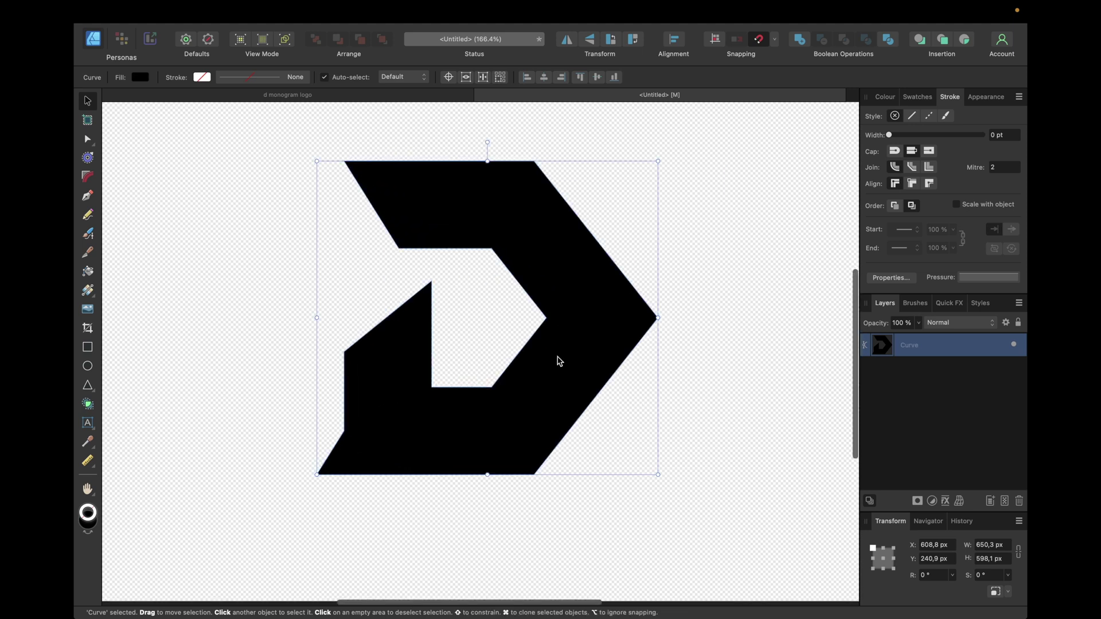
pyautogui.scroll(3, 559, 361)
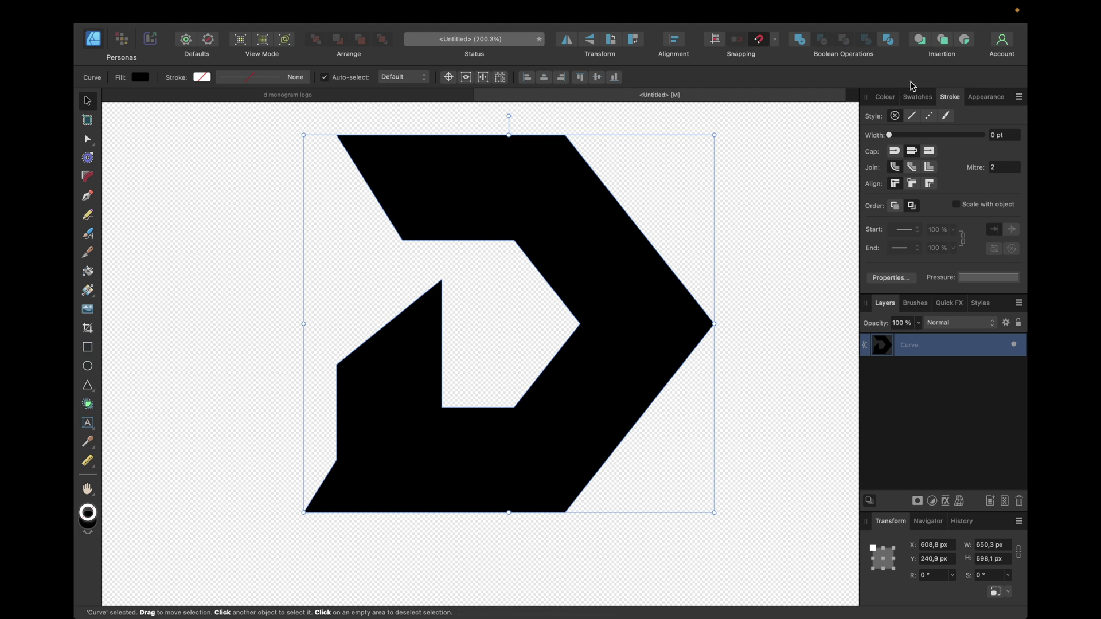
# Remove the D's fill and give it a black stroke.
pyautogui.click(922, 95)
pyautogui.click(886, 95)
pyautogui.click(905, 97)
pyautogui.click(883, 131)
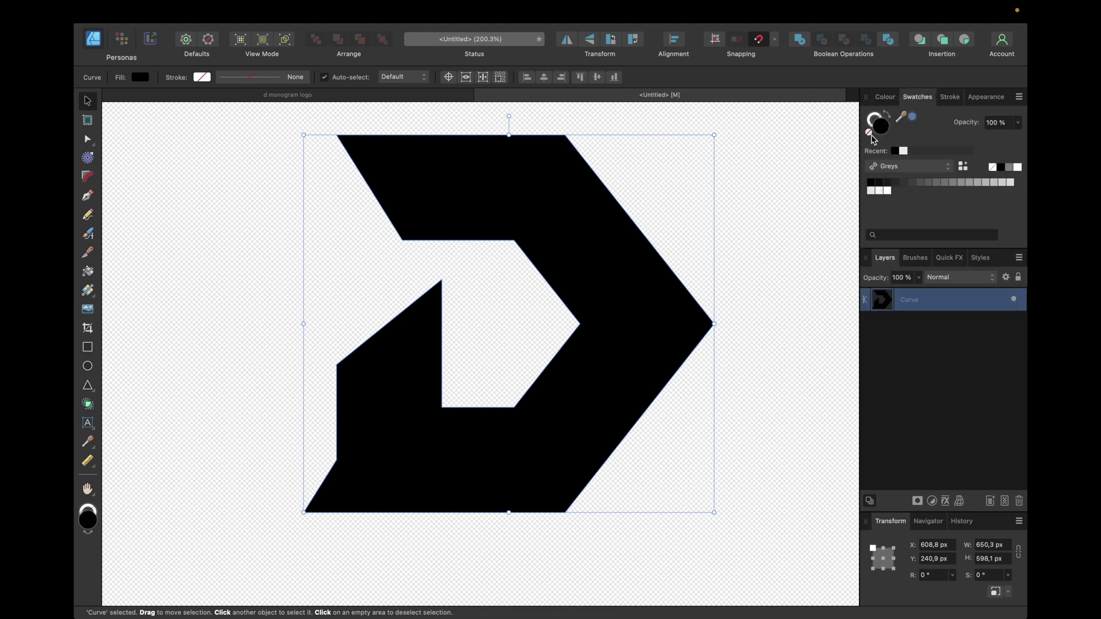
pyautogui.click(870, 135)
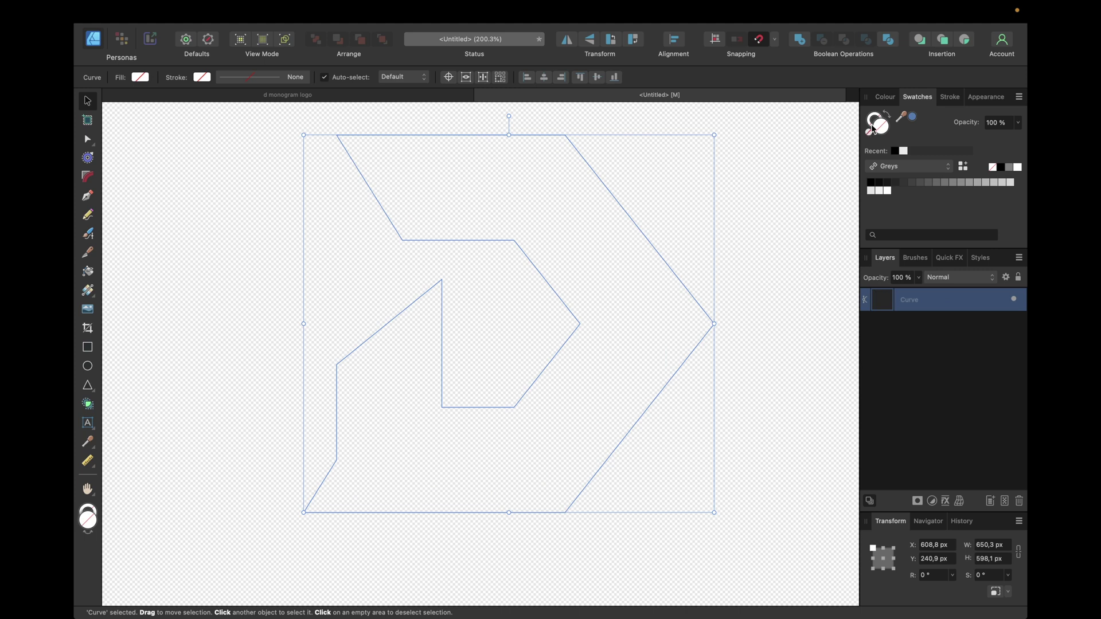
pyautogui.click(873, 118)
pyautogui.click(1005, 168)
# Align the D's stroke to the inside of the outline with a mitre join.
pyautogui.click(952, 98)
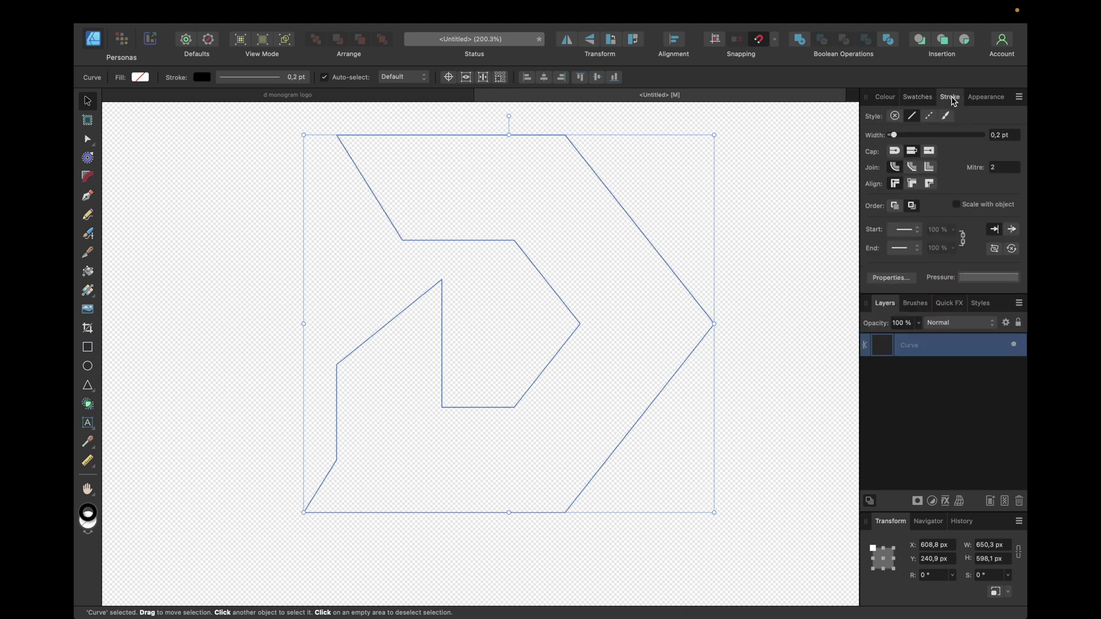
pyautogui.click(917, 185)
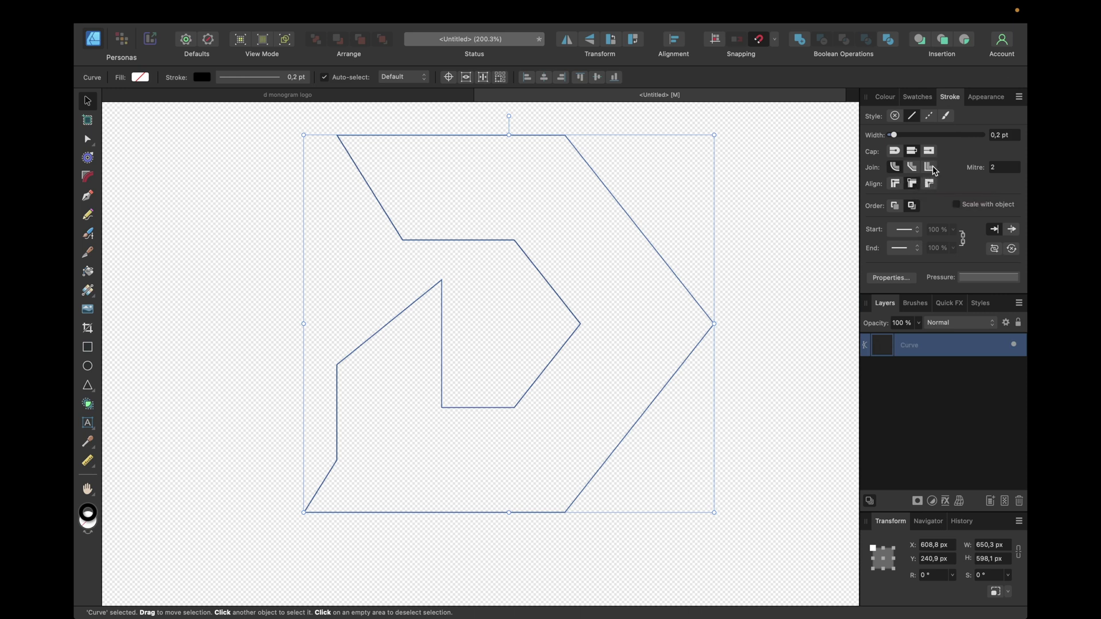
pyautogui.click(930, 167)
# Try stroke widths of 30, 20, 10, 14 and 13 pt on the D outline.
pyautogui.click(992, 135)
pyautogui.write('30')
pyautogui.press('Return')
pyautogui.click(992, 135)
pyautogui.write('20')
pyautogui.press('Return')
pyautogui.click(992, 135)
pyautogui.write('1')
pyautogui.press('Return')
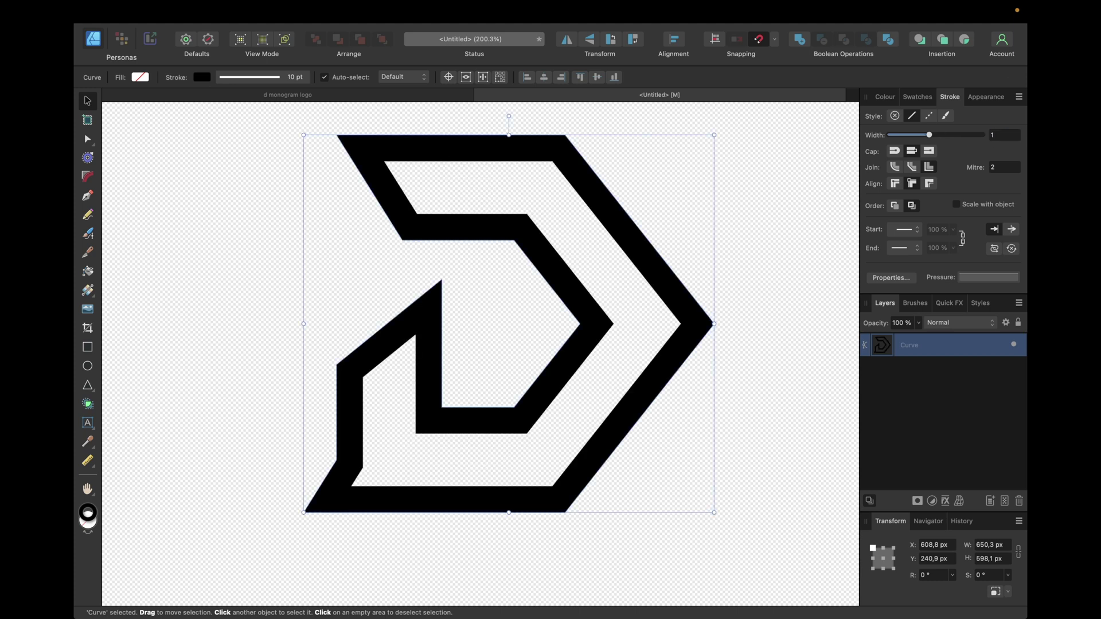
pyautogui.write('4')
pyautogui.press('Return')
pyautogui.press('super+a')
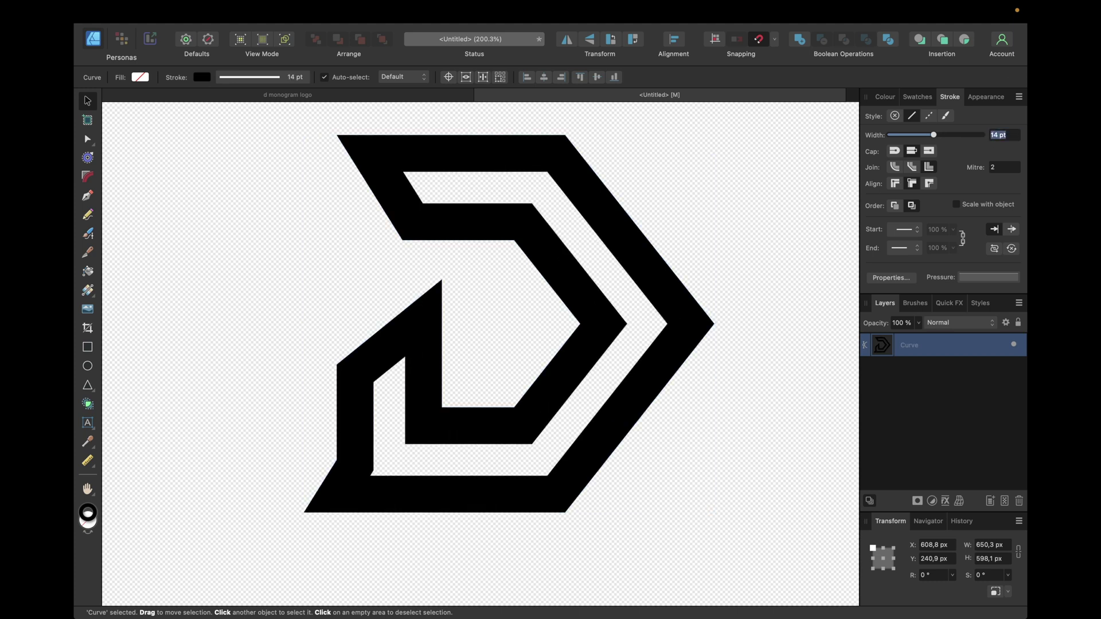
pyautogui.write('13')
pyautogui.press('Return')
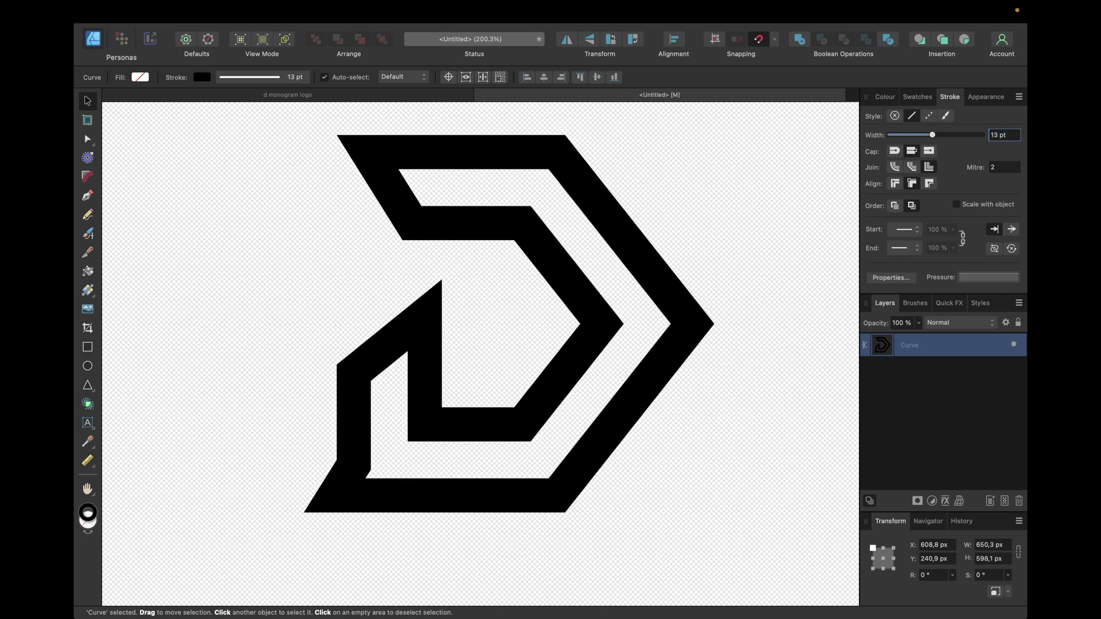
# Set the D's stroke width to 12 pt and expand the stroke into a filled shape.
pyautogui.press('super+a')
pyautogui.write('12')
pyautogui.press('Return')
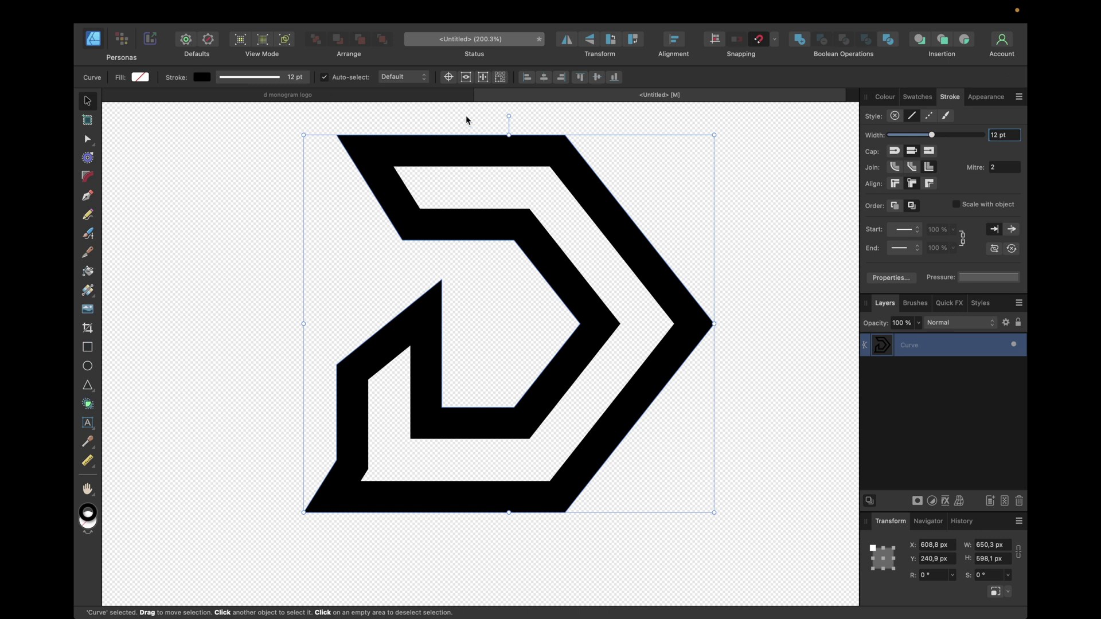
pyautogui.click(325, 12)
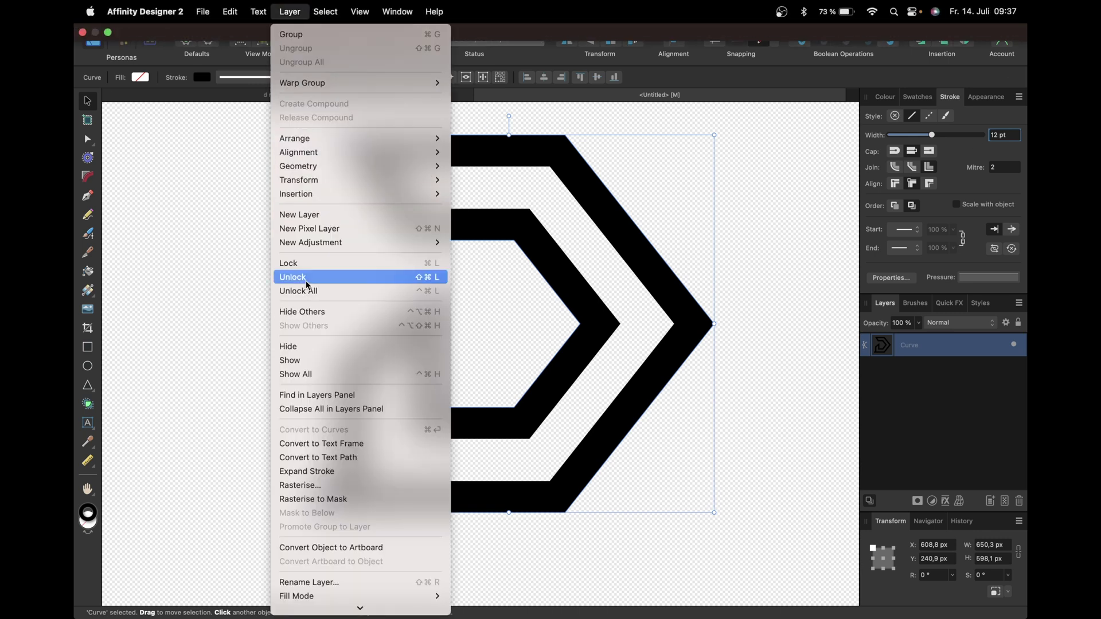
pyautogui.click(293, 471)
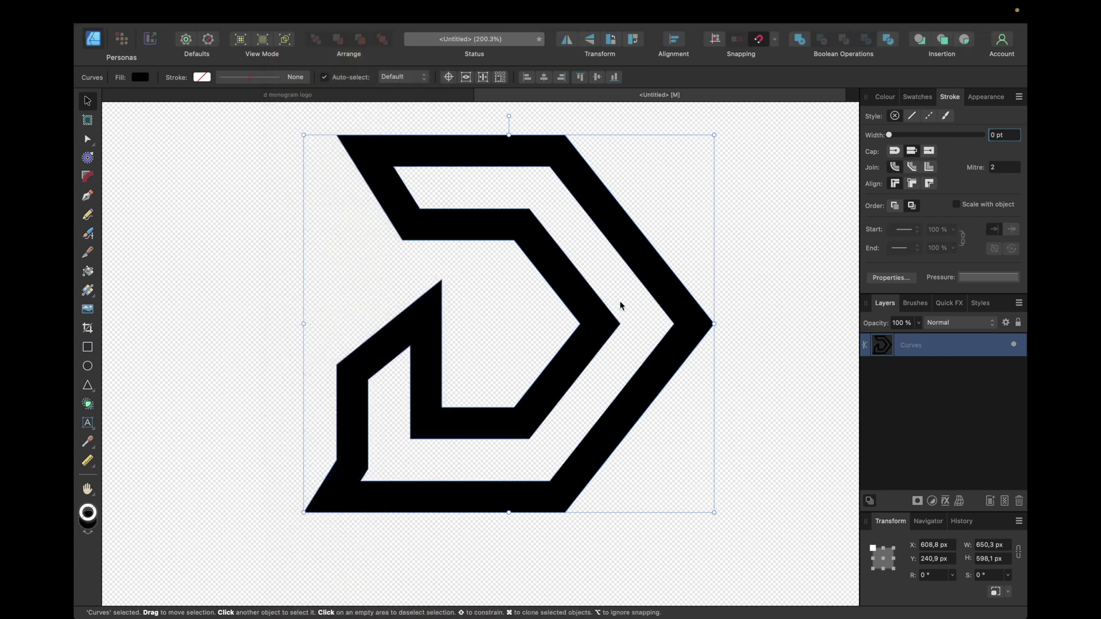
# Examine the nodes of the expanded D outline.
pyautogui.click(487, 302)
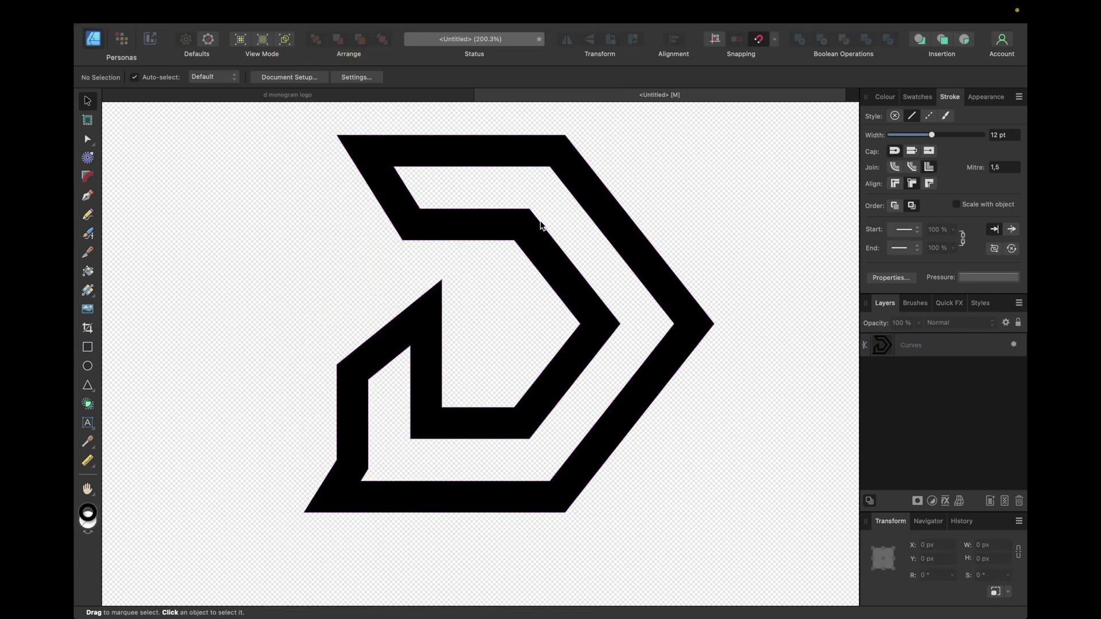
pyautogui.click(522, 244)
pyautogui.click(90, 141)
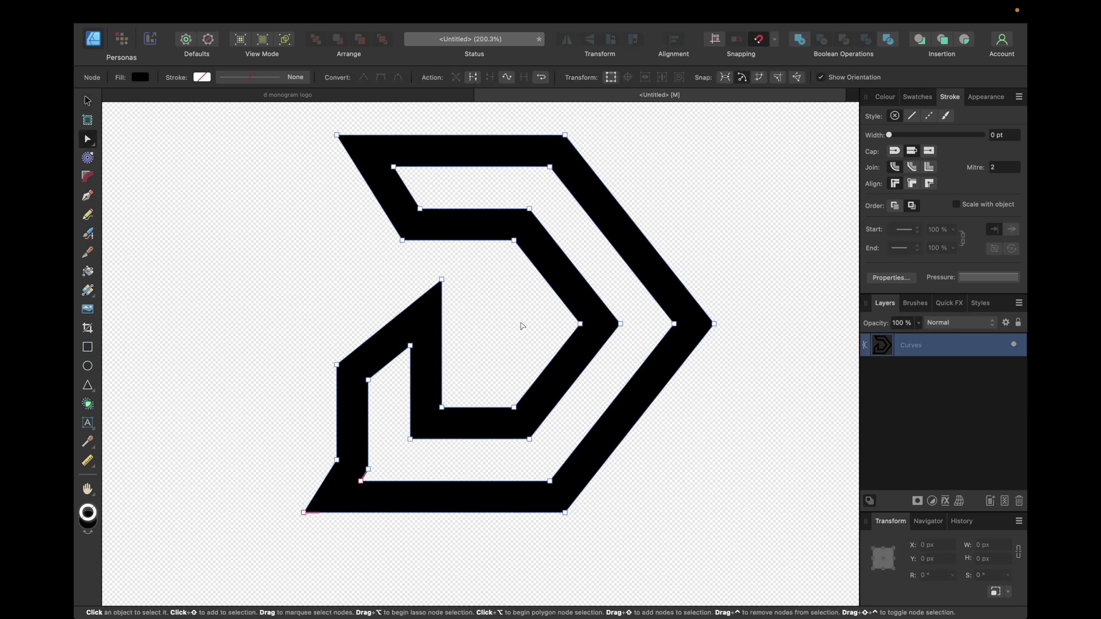
pyautogui.click(94, 104)
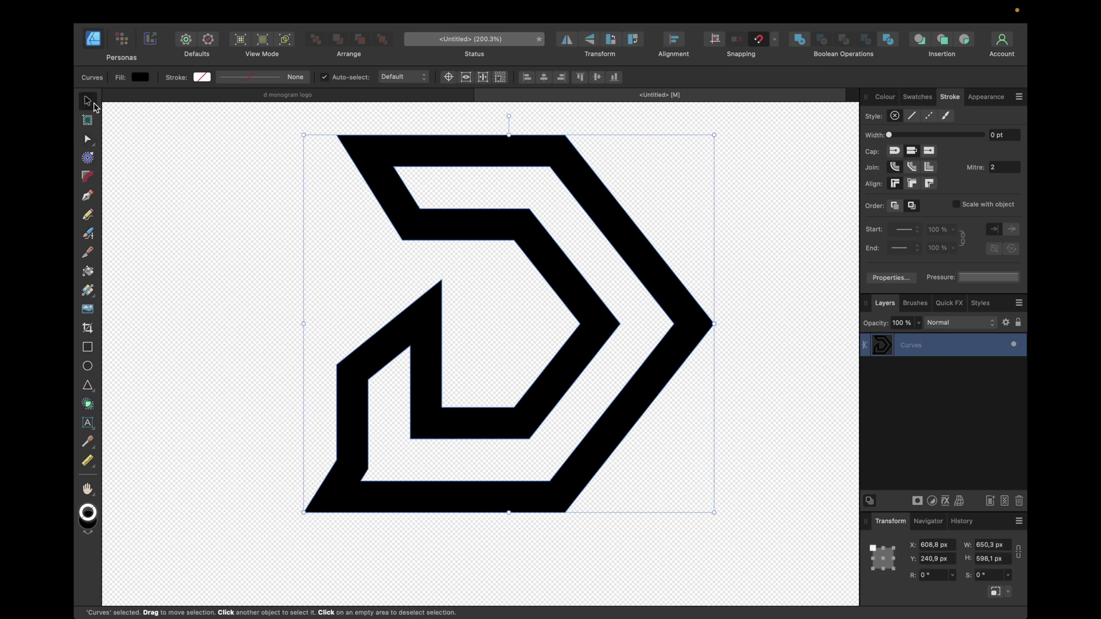
# Draw a line along the D's slanted lower-left edge, lengthen it to about 237 px at 58°, and give it no line style.
pyautogui.click(89, 199)
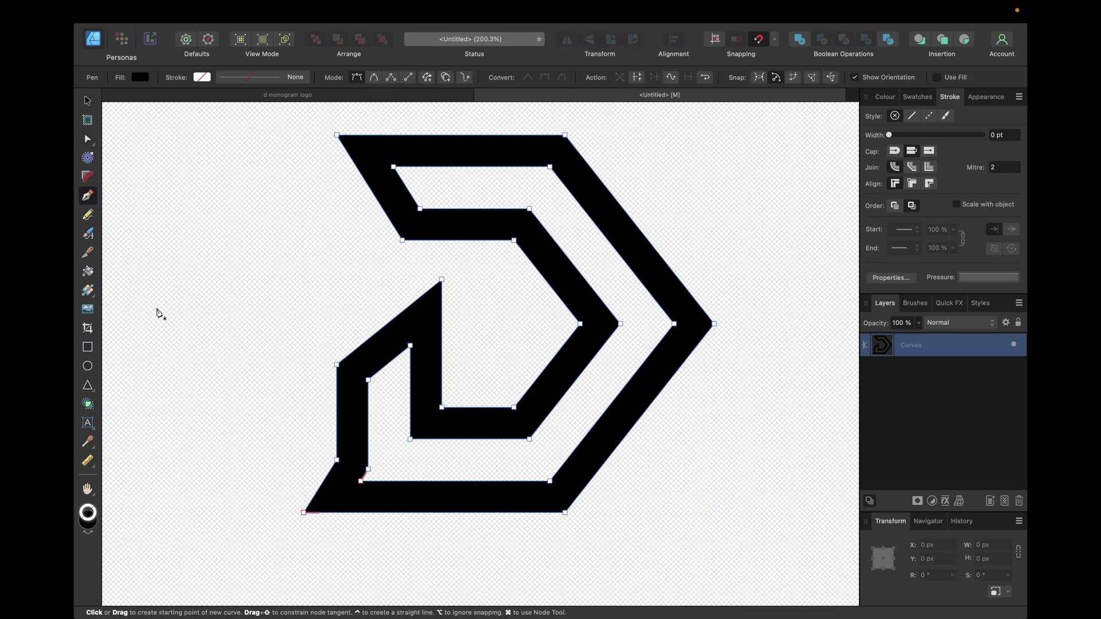
pyautogui.moveTo(313, 497); pyautogui.dragTo(324, 485)
pyautogui.click(324, 481)
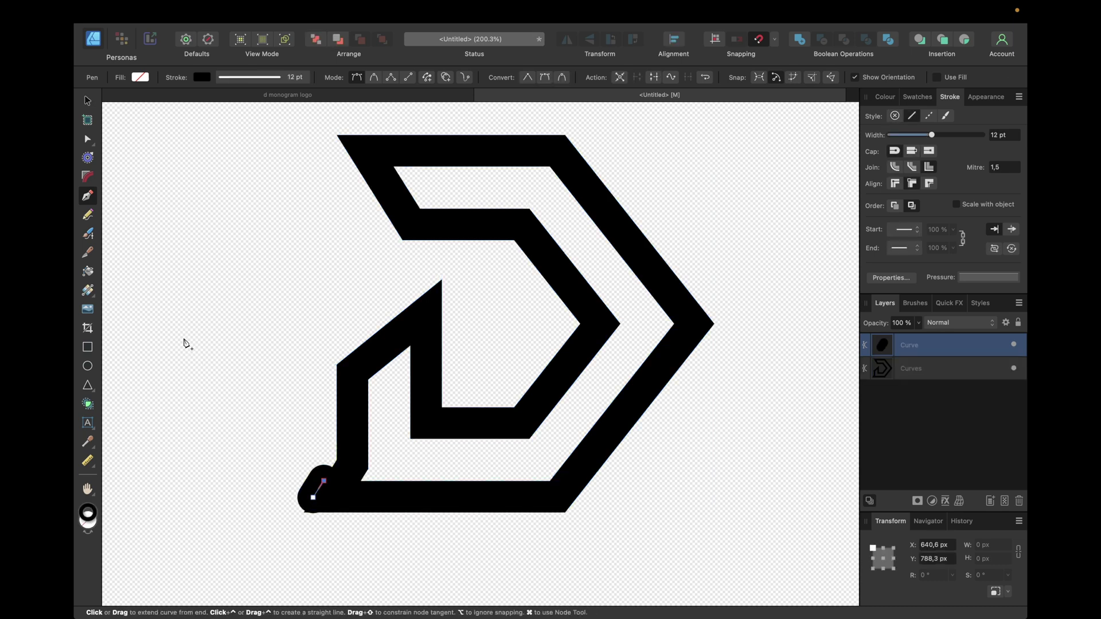
pyautogui.click(87, 101)
pyautogui.moveTo(324, 482); pyautogui.dragTo(392, 370)
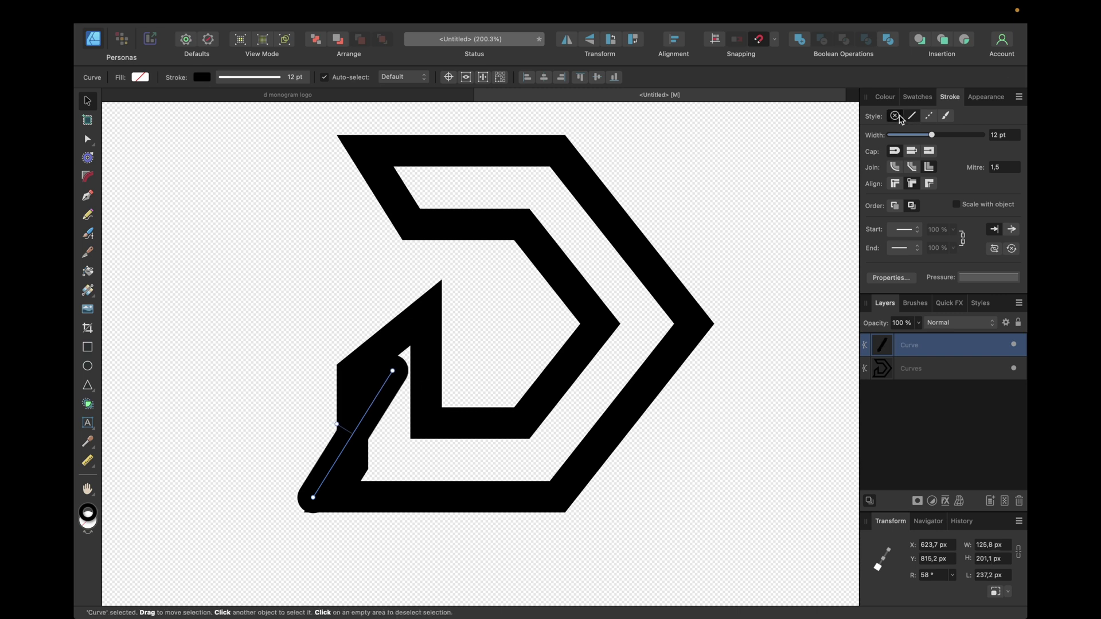
pyautogui.click(894, 116)
# Place the slanted line through the inner corner of the inner band's upper bend, at about X 889 px, Y 492 px, and duplicate it.
pyautogui.moveTo(376, 402); pyautogui.dragTo(549, 203)
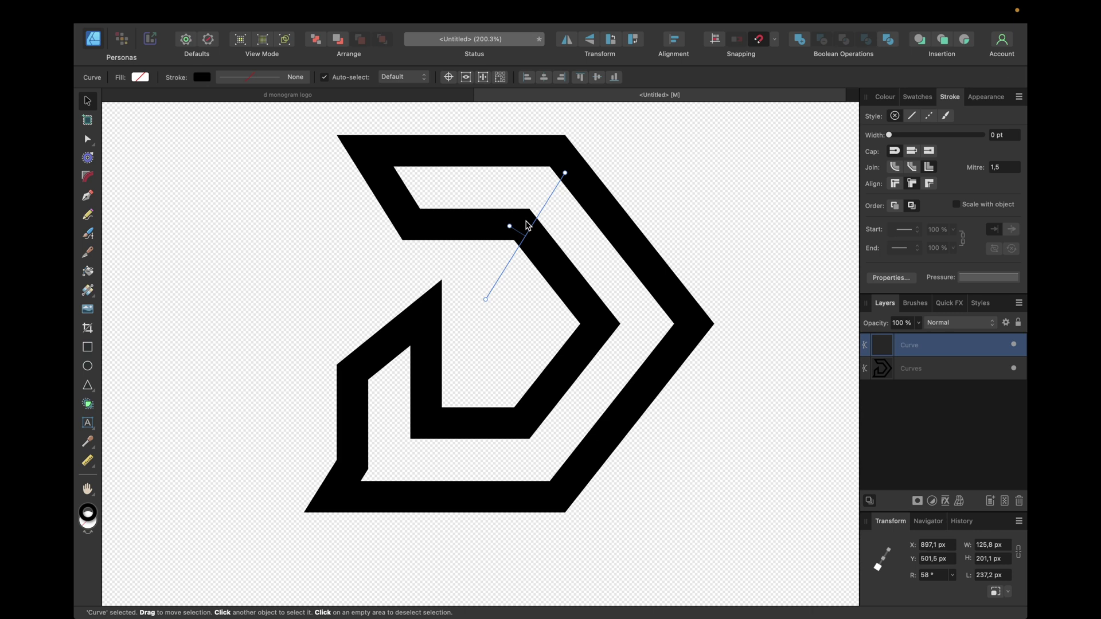
pyautogui.scroll(10, 528, 225)
pyautogui.scroll(1, 586, 219)
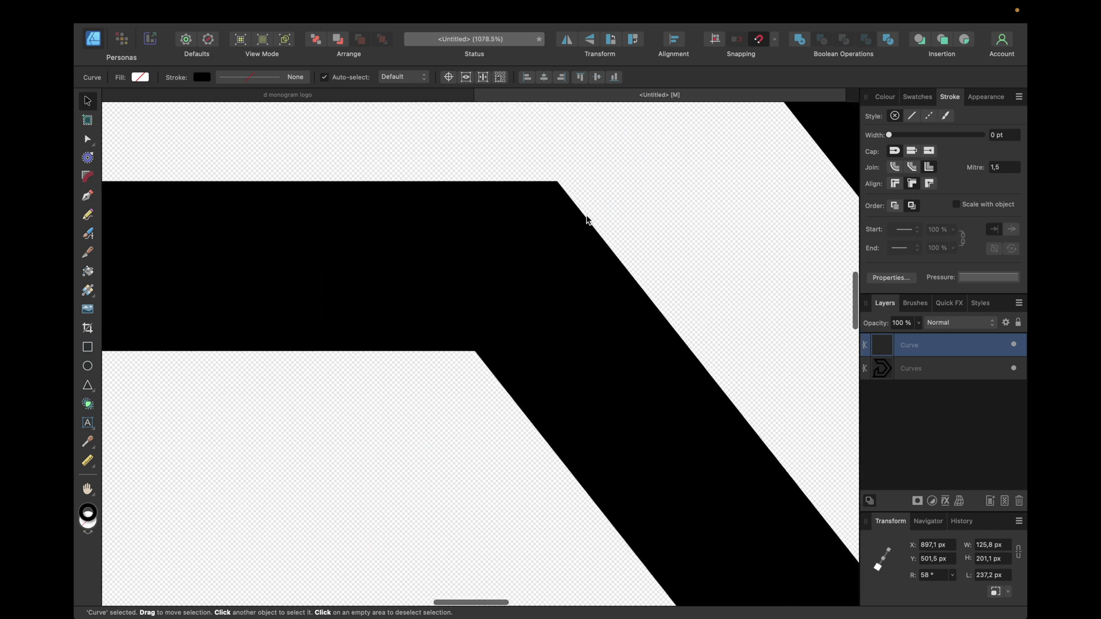
pyautogui.moveTo(596, 232); pyautogui.dragTo(570, 210)
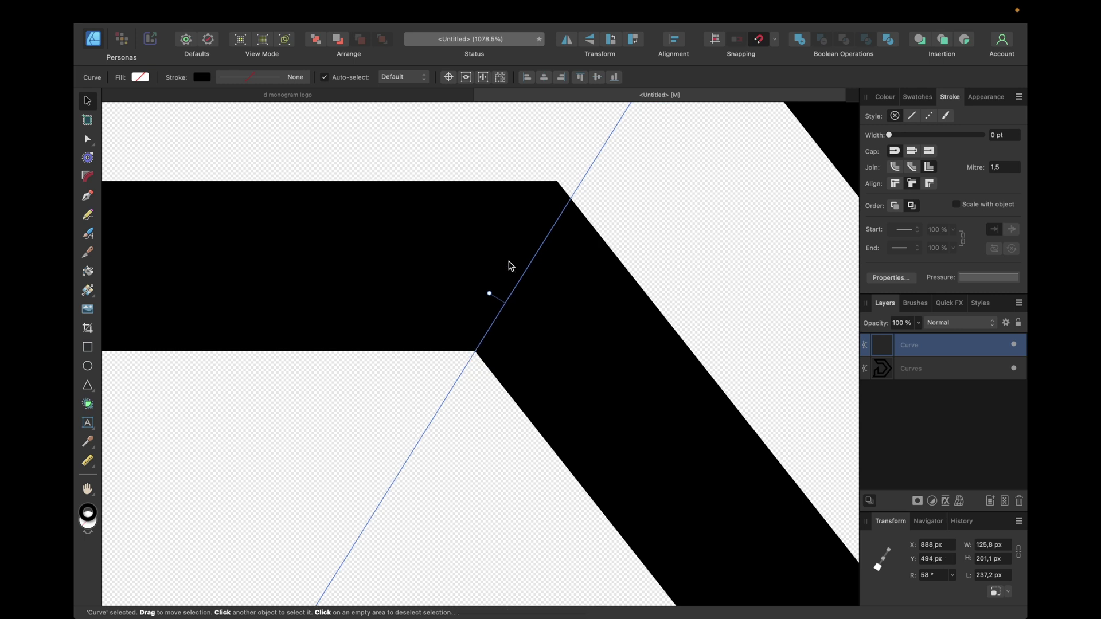
pyautogui.moveTo(569, 187); pyautogui.dragTo(548, 179)
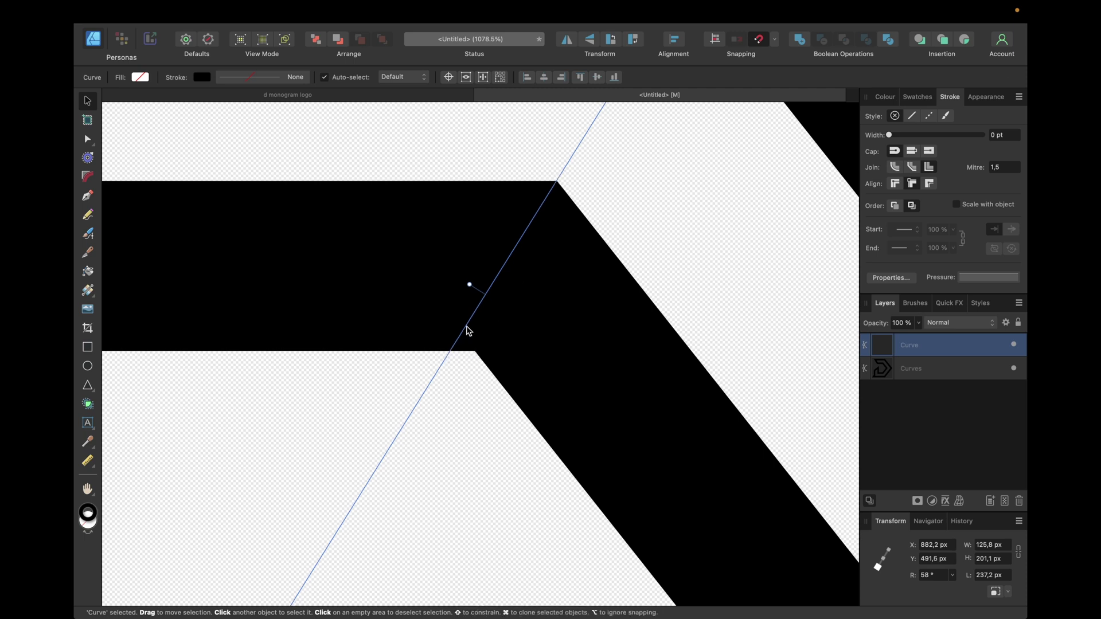
pyautogui.moveTo(446, 360); pyautogui.dragTo(465, 361)
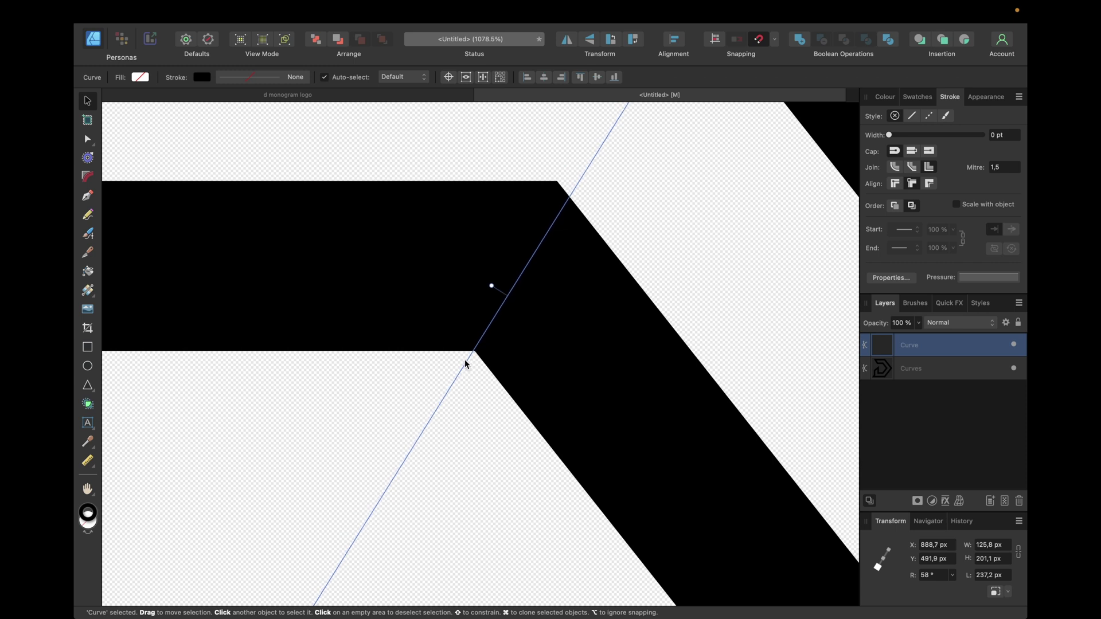
pyautogui.press('super+j')
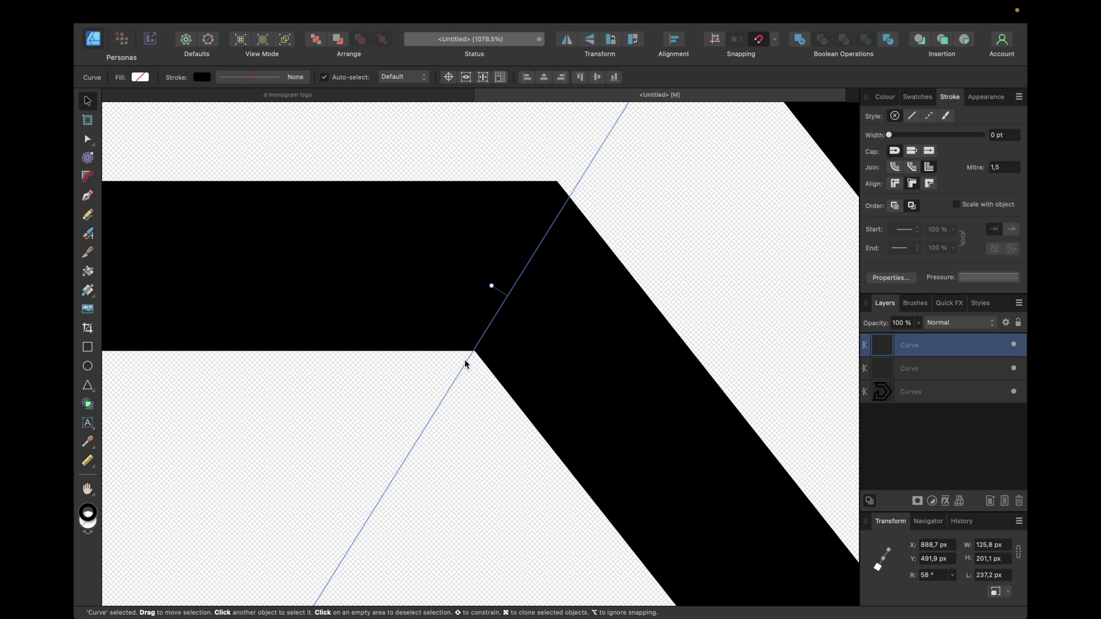
# Offset the duplicated slanted line 50 px to the left of the original, to X 838.7 px.
pyautogui.hotkey('shift', 'Left')
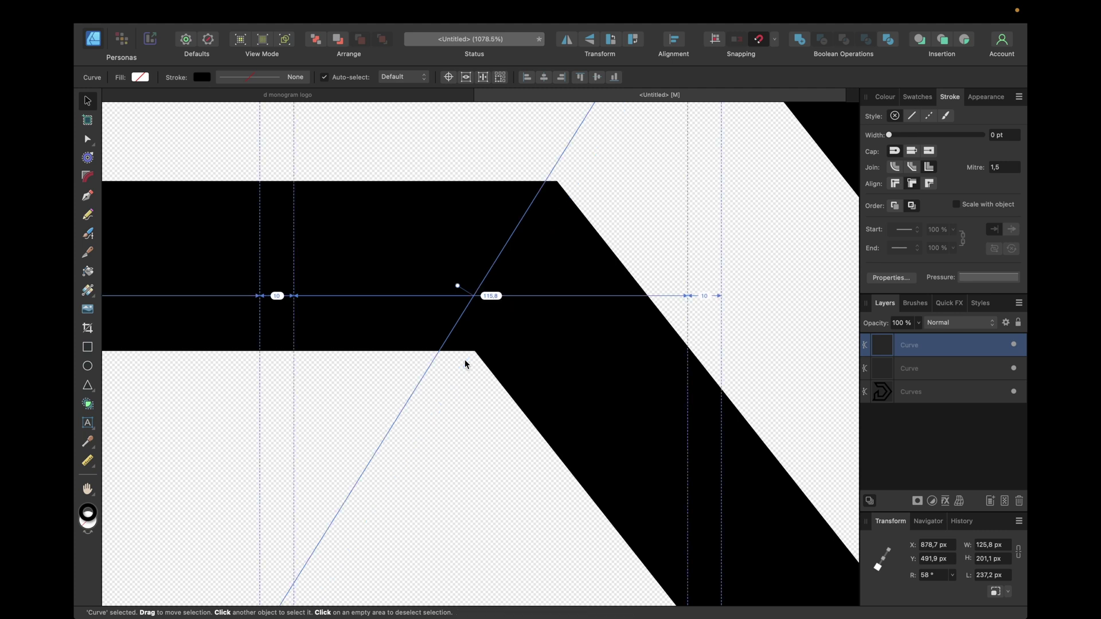
pyautogui.hotkey('shift', 'Left')
pyautogui.hotkey('shift', 'Left')
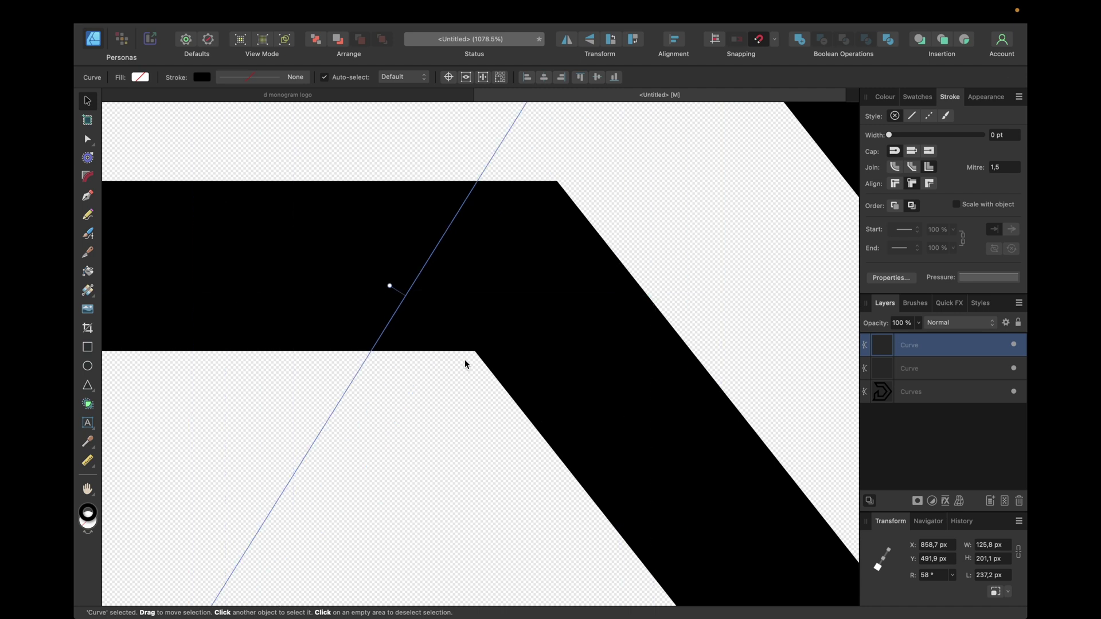
pyautogui.keyDown('shift'); pyautogui.click(928, 370); pyautogui.keyUp('shift')
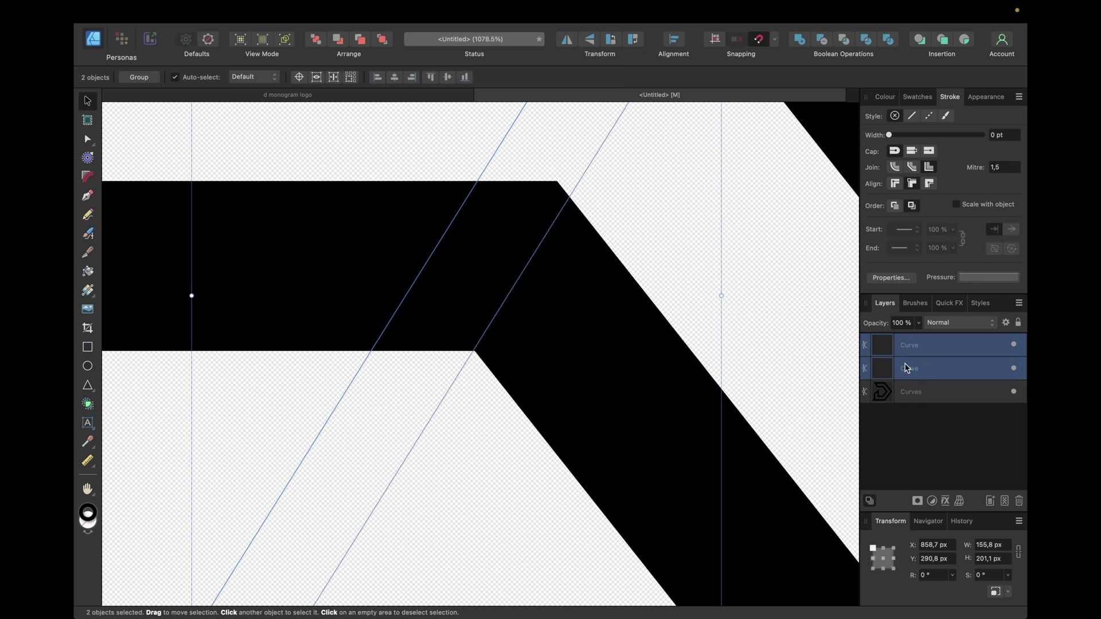
pyautogui.scroll(-3, 661, 297)
pyautogui.scroll(-5, 661, 297)
pyautogui.click(660, 299)
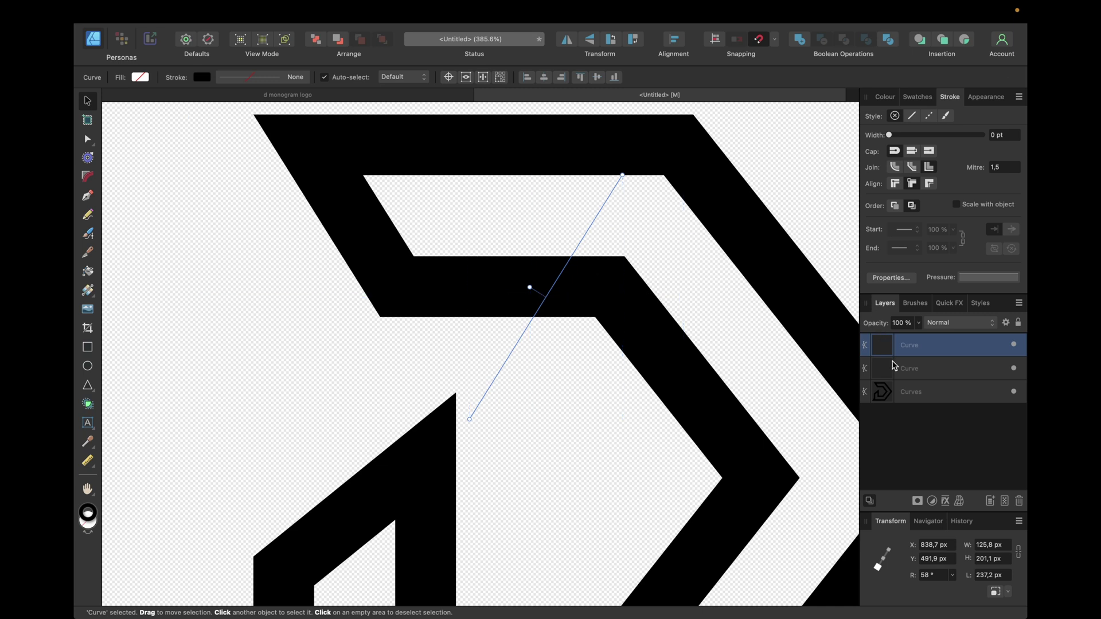
# Duplicate both slanted lines and place the copied pair across the D's uppermost band, at about X 751 px, Y 178 px.
pyautogui.keyDown('shift'); pyautogui.click(894, 368); pyautogui.keyUp('shift')
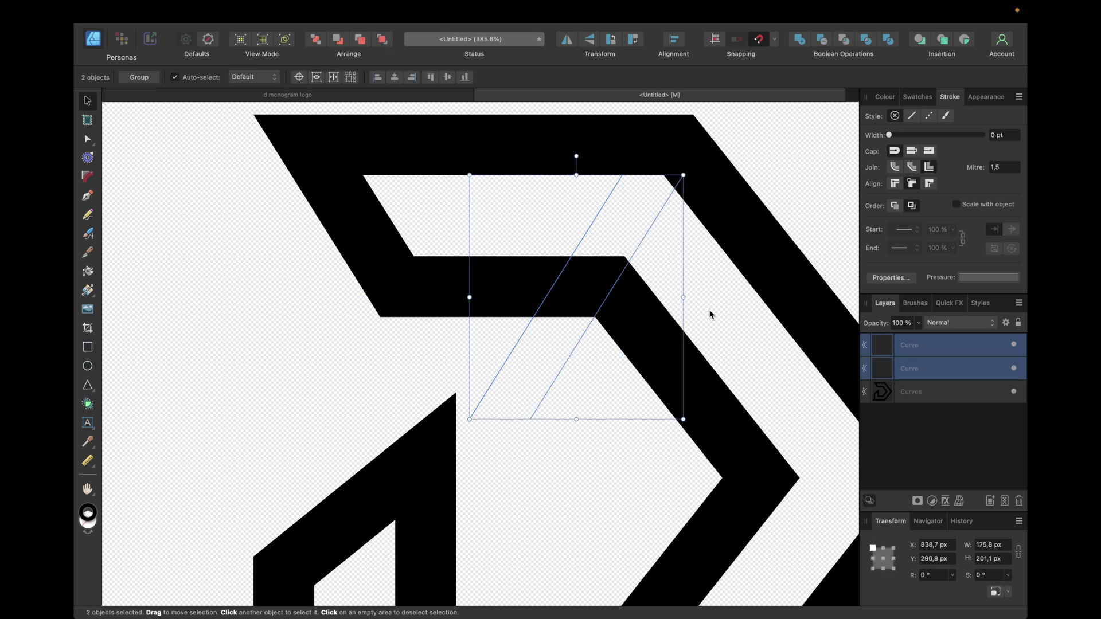
pyautogui.scroll(-3, 710, 314)
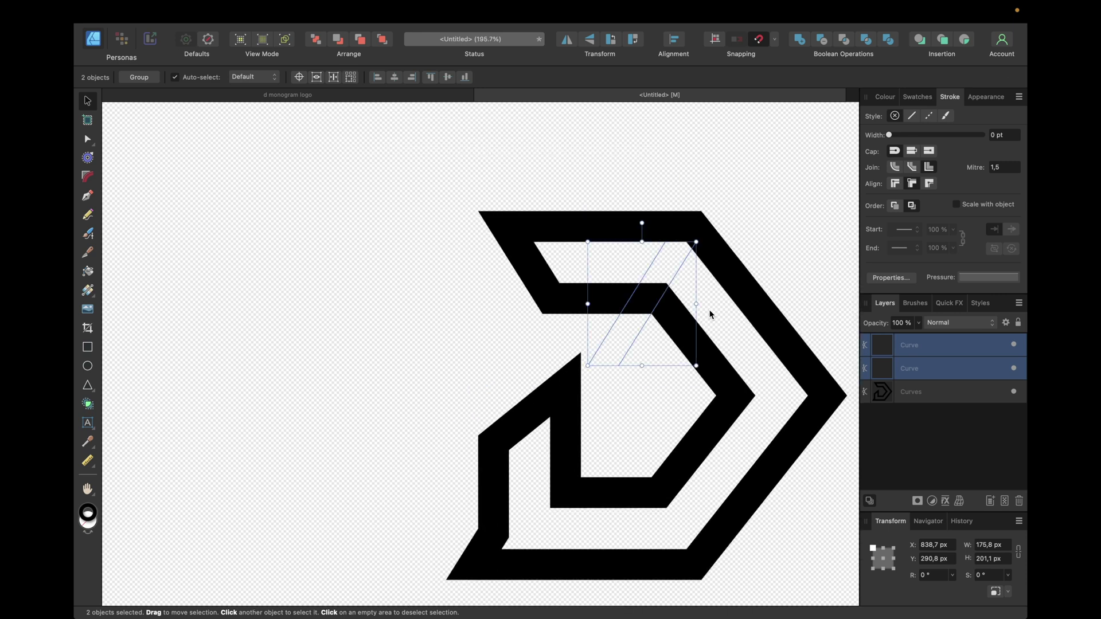
pyautogui.press('super+j')
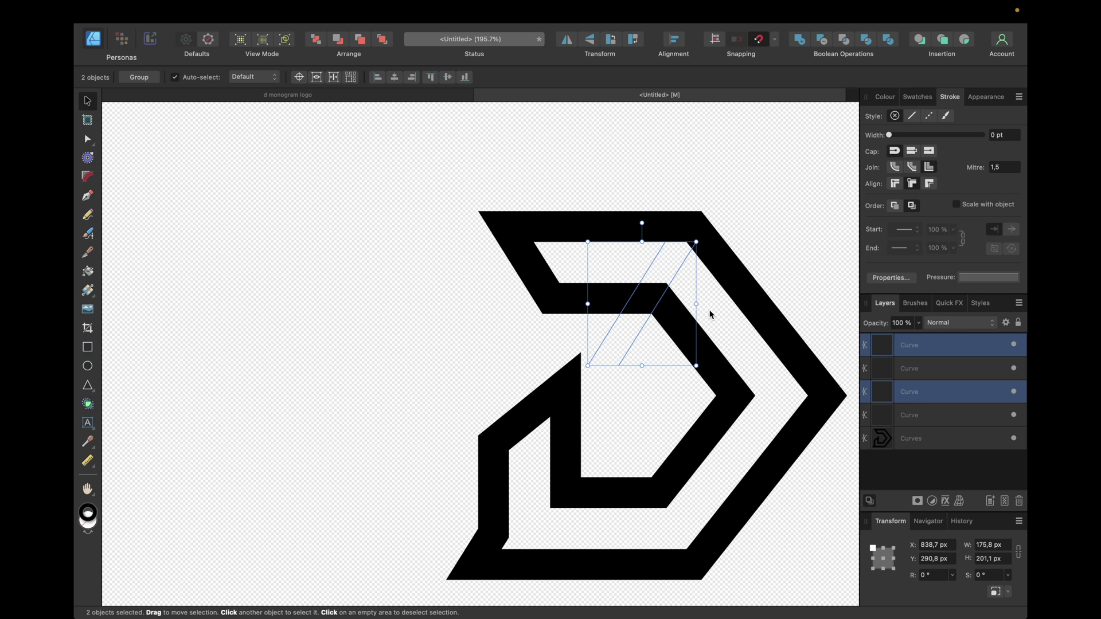
pyautogui.scroll(6, 710, 313)
pyautogui.scroll(-3, 710, 312)
pyautogui.moveTo(665, 417); pyautogui.dragTo(553, 270)
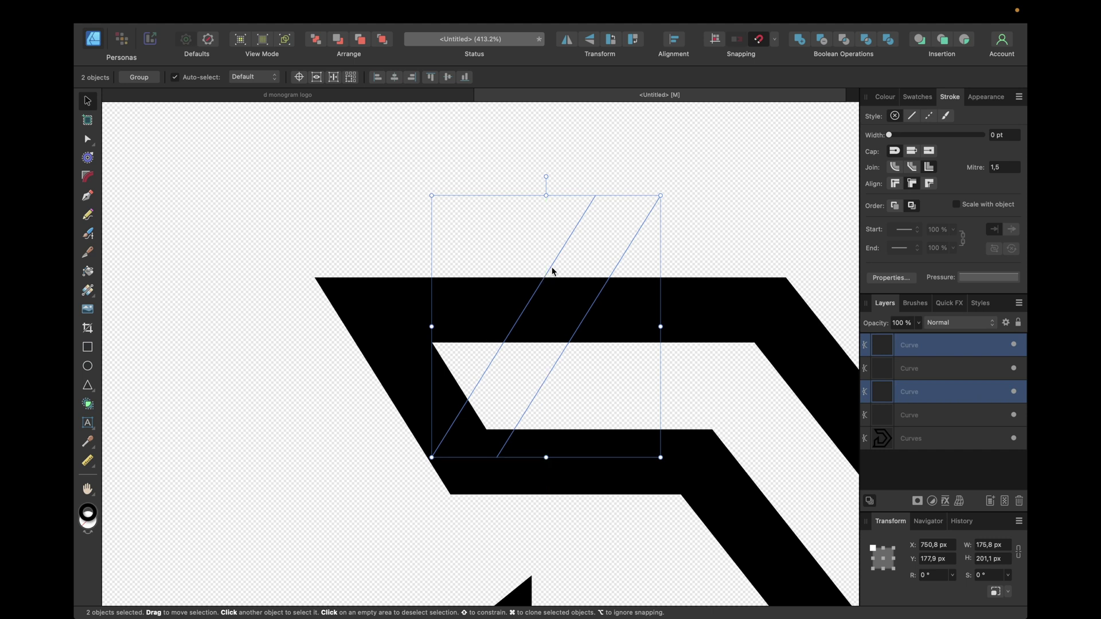
# Duplicate the slanted pair again, rotate it about 31.5° to near vertical, and place it across the lower inner band beside the stem.
pyautogui.scroll(-3, 554, 272)
pyautogui.scroll(-3, 554, 275)
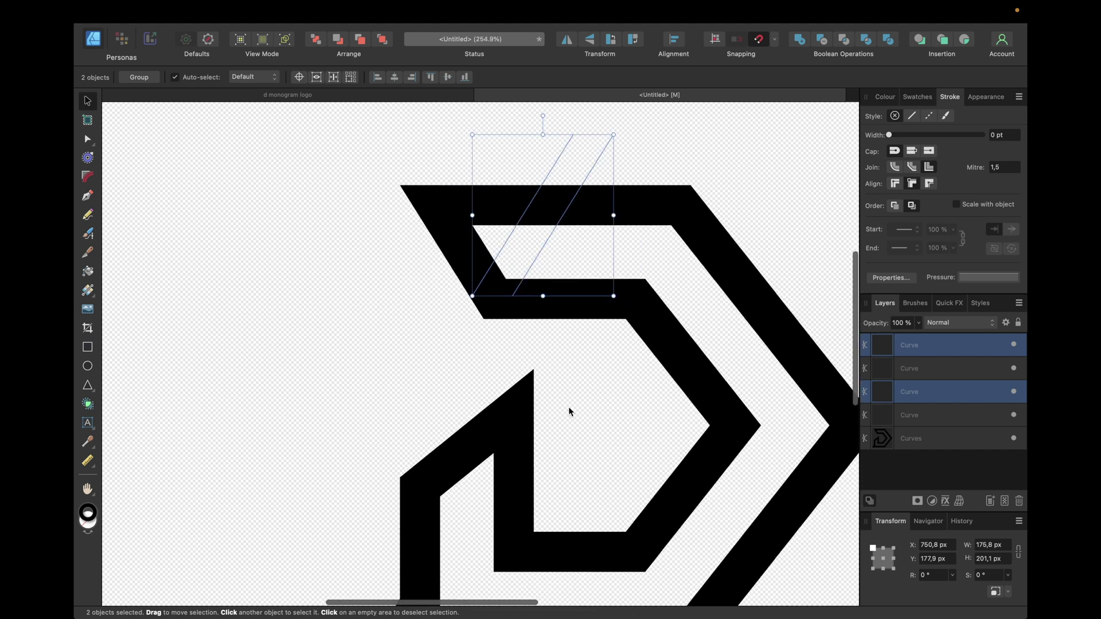
pyautogui.press('super+j')
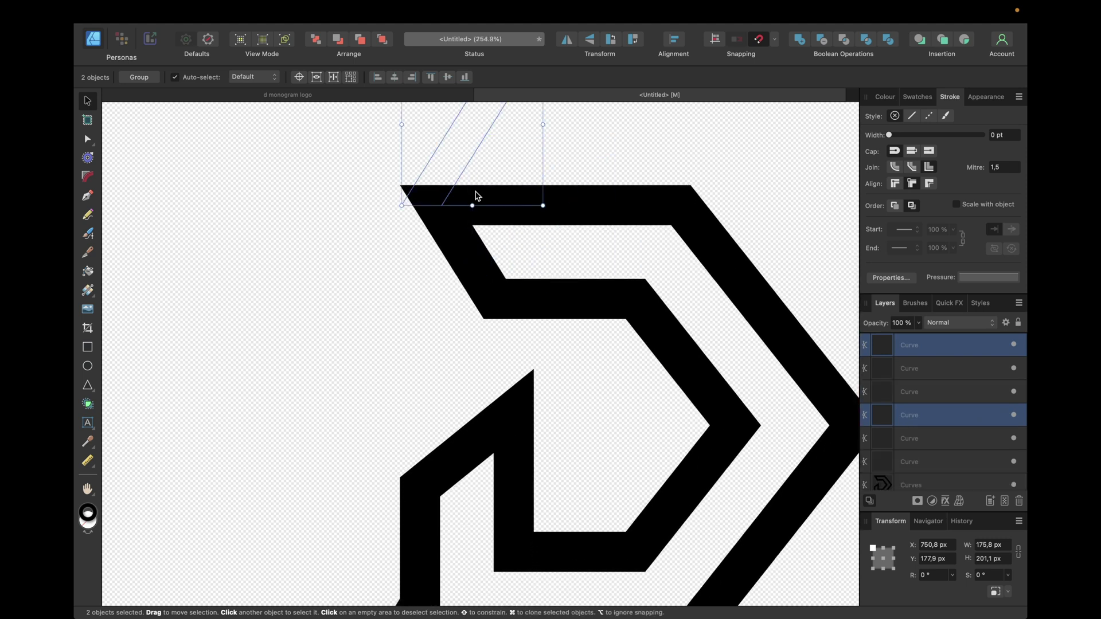
pyautogui.moveTo(459, 169); pyautogui.dragTo(607, 541)
pyautogui.scroll(5, 607, 541)
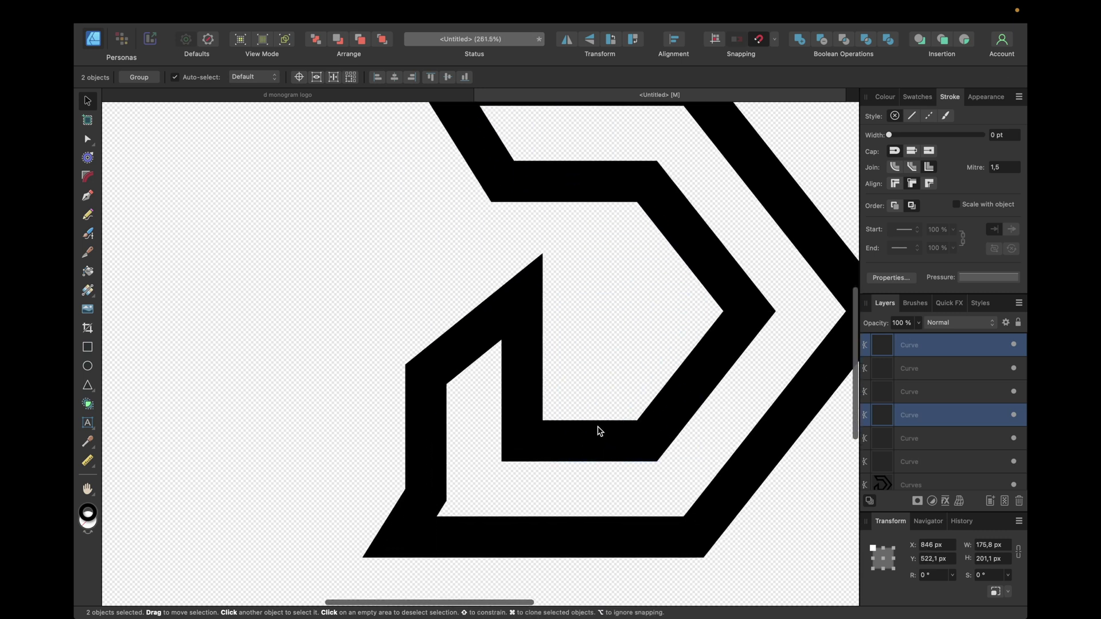
pyautogui.moveTo(661, 145); pyautogui.dragTo(572, 176)
pyautogui.moveTo(630, 313); pyautogui.dragTo(489, 403)
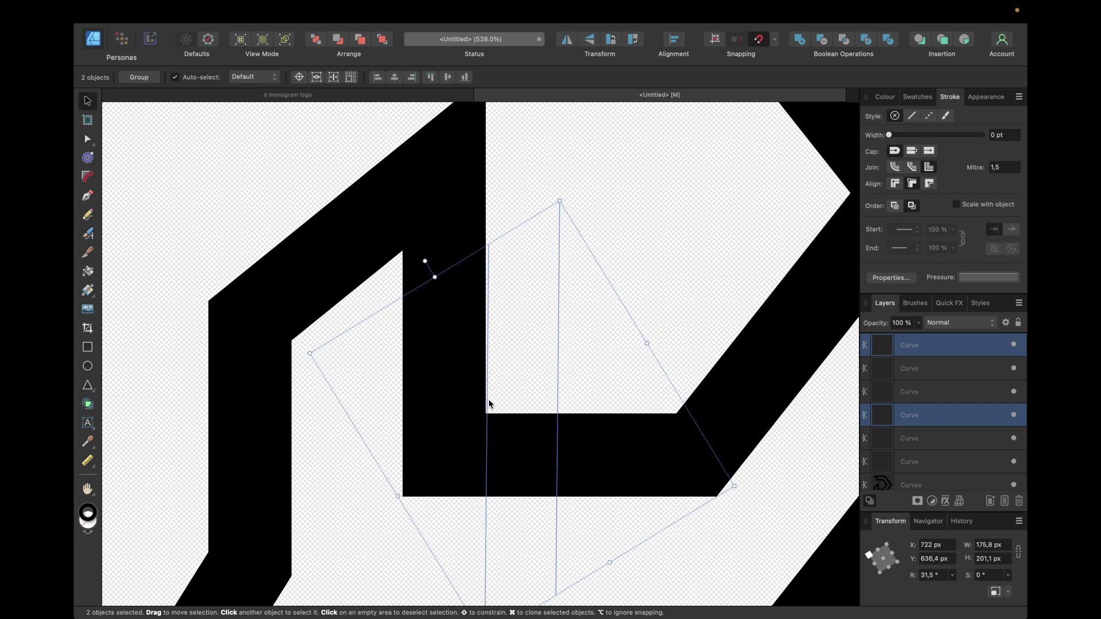
# Select the two rotated lines on the lower inner band and give them a 0.2 pt stroke.
pyautogui.click(628, 331)
pyautogui.scroll(2, 518, 294)
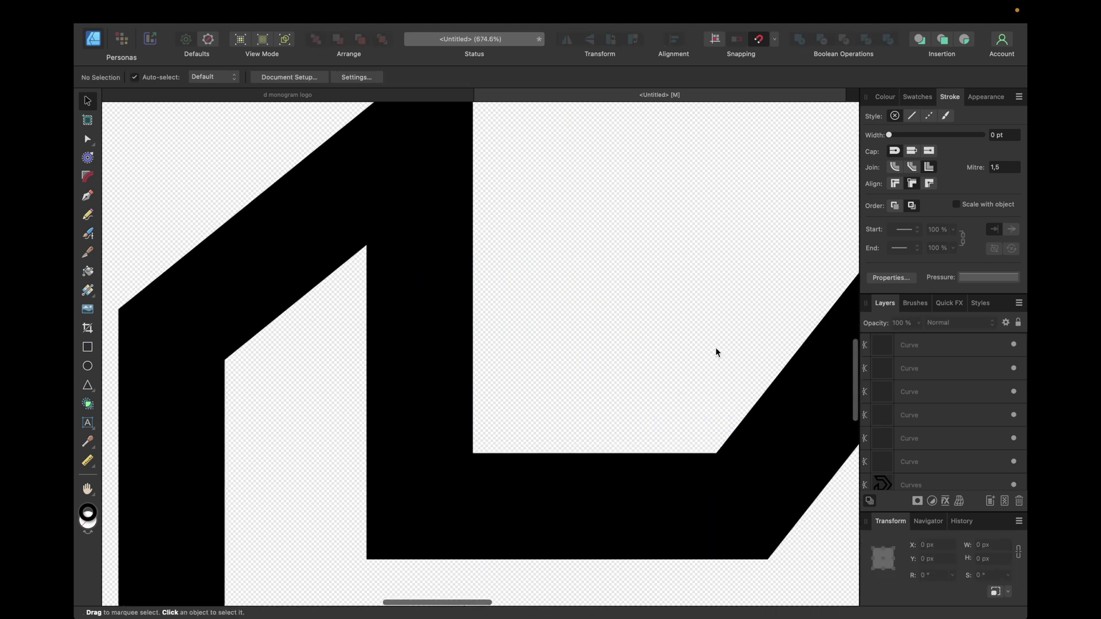
pyautogui.click(951, 351)
pyautogui.keyDown('super'); pyautogui.click(926, 352); pyautogui.keyUp('super')
pyautogui.click(927, 352)
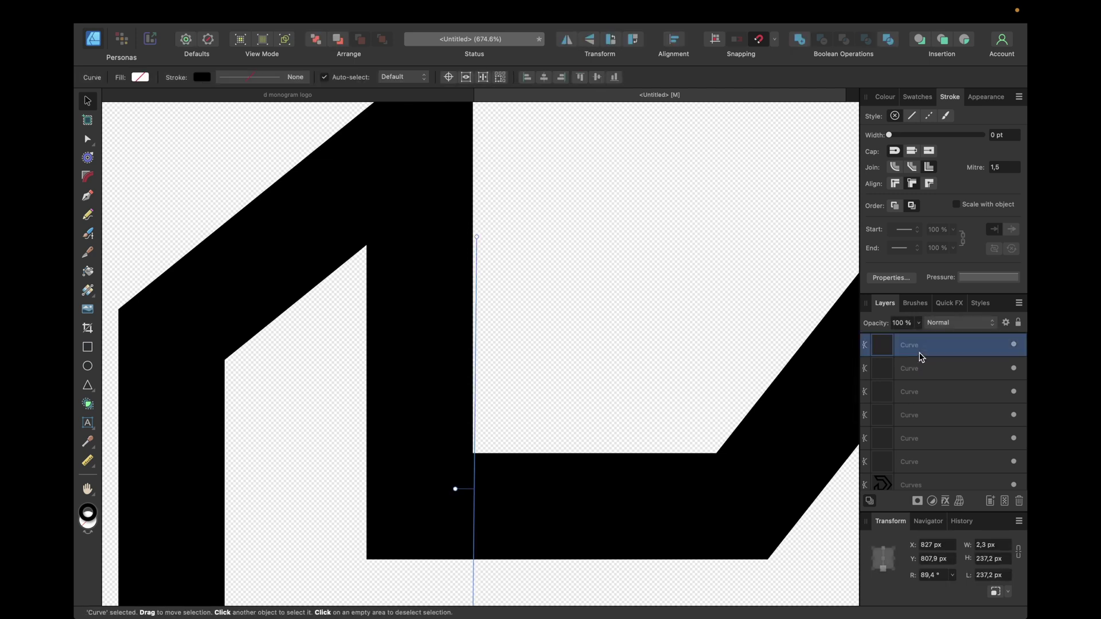
pyautogui.keyDown('shift'); pyautogui.click(913, 373); pyautogui.keyUp('shift')
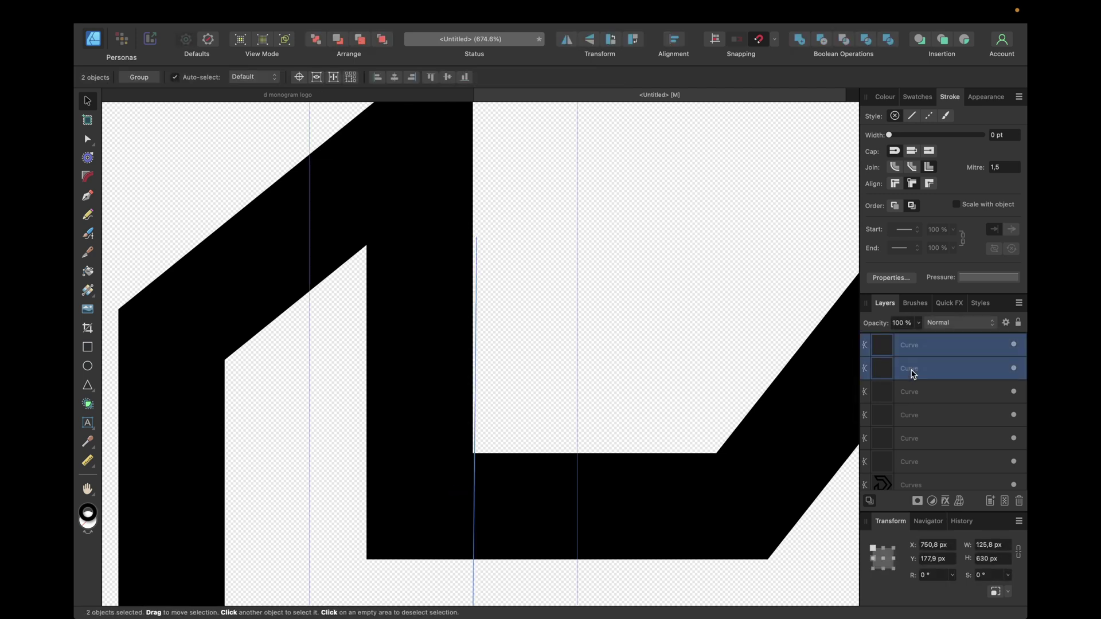
pyautogui.click(653, 235)
pyautogui.scroll(-4, 654, 235)
pyautogui.moveTo(706, 209); pyautogui.dragTo(519, 477)
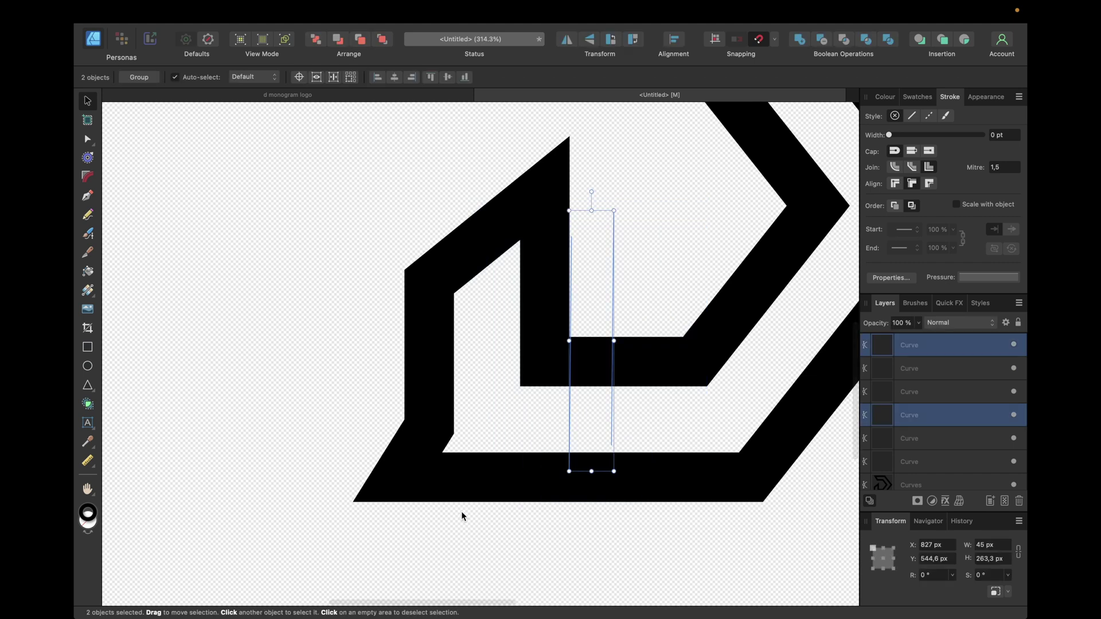
pyautogui.click(992, 135)
pyautogui.write('0')
pyautogui.write(',2')
pyautogui.press('Return')
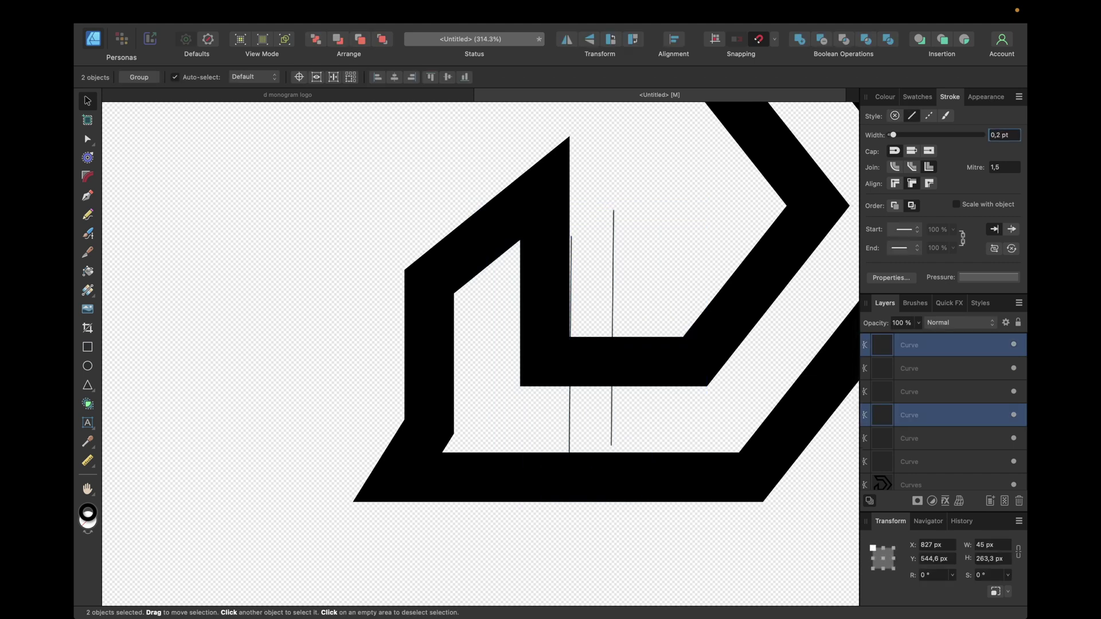
# Colour the two rotated lines' strokes red from the Colours palette.
pyautogui.click(886, 99)
pyautogui.click(912, 100)
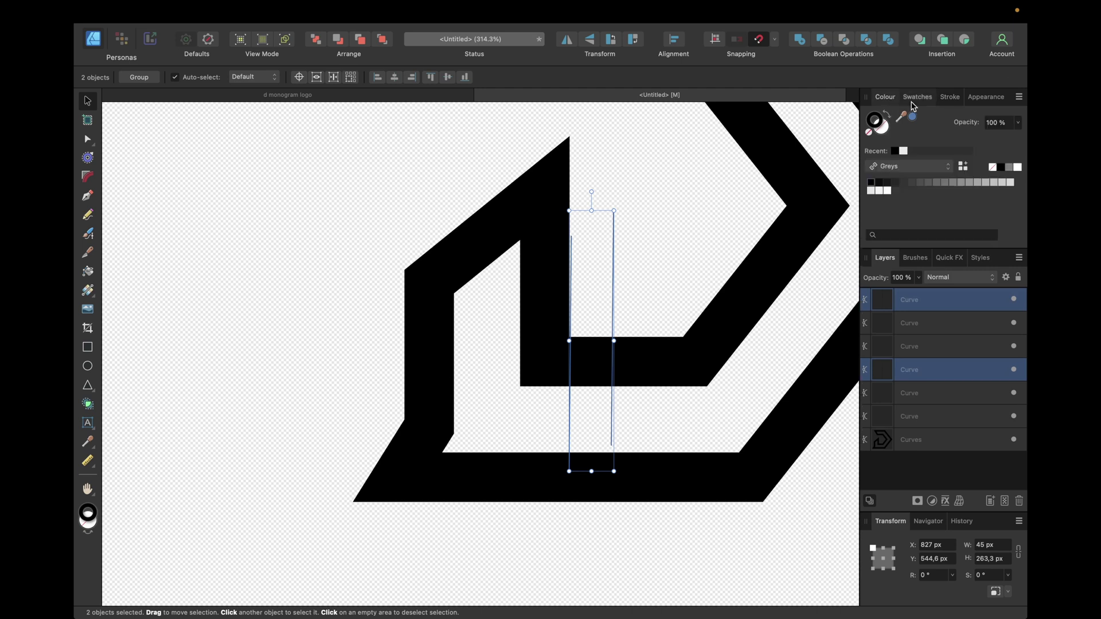
pyautogui.click(906, 167)
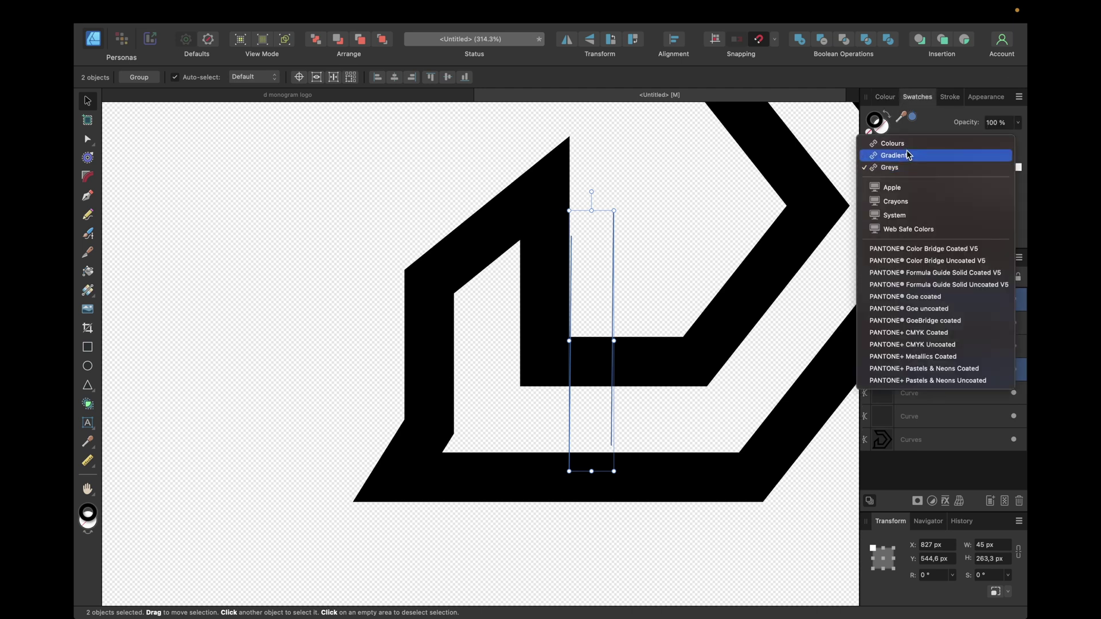
pyautogui.click(891, 144)
pyautogui.click(871, 182)
pyautogui.click(601, 300)
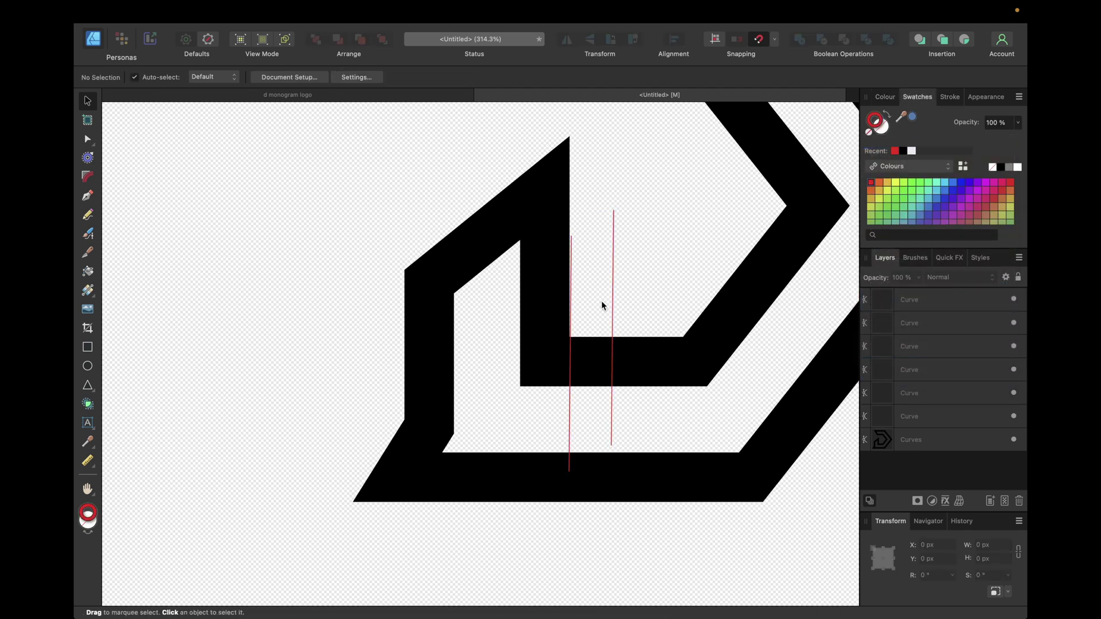
# Draw a vertical line about 228 px long with a red 0.2 pt stroke along the inner stem's right edge, crossing the lower inner band.
pyautogui.scroll(3, 667, 267)
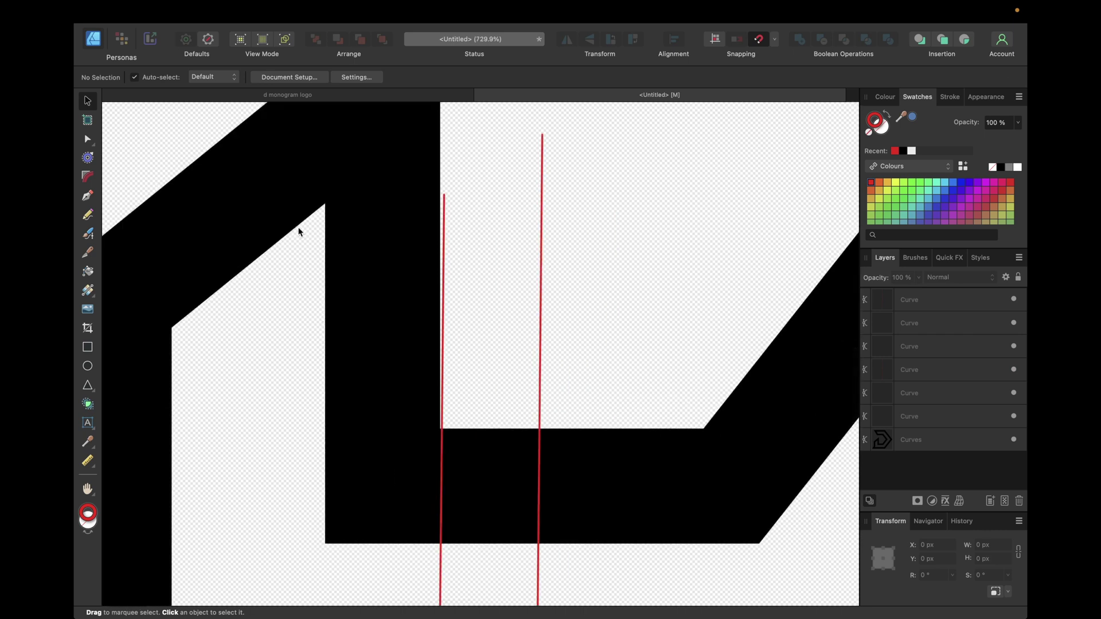
pyautogui.click(85, 193)
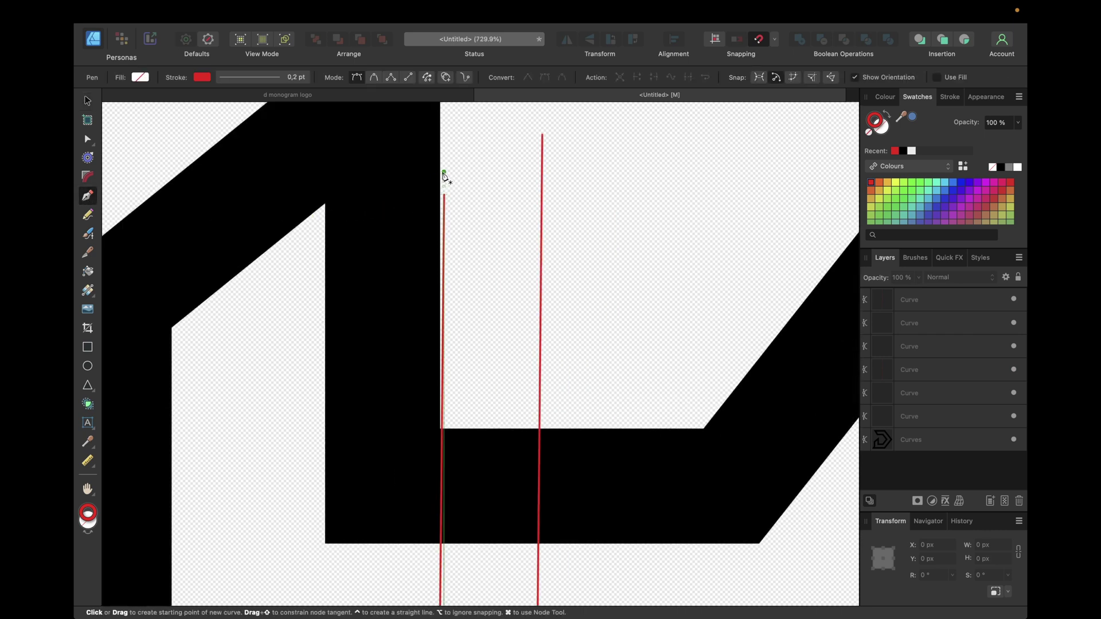
pyautogui.press('v')
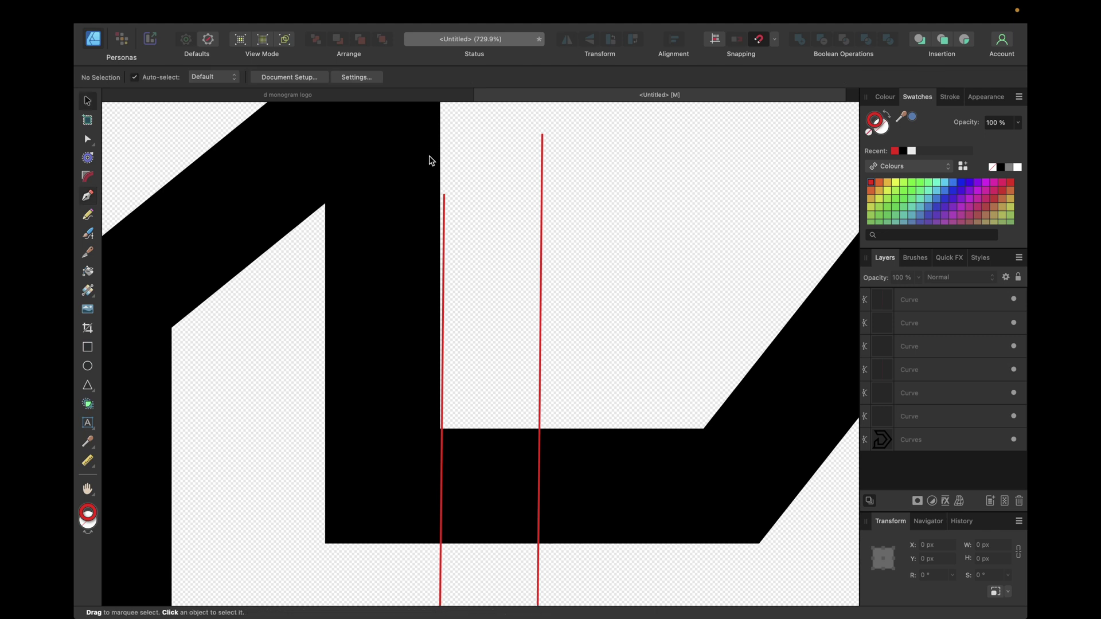
pyautogui.click(421, 160)
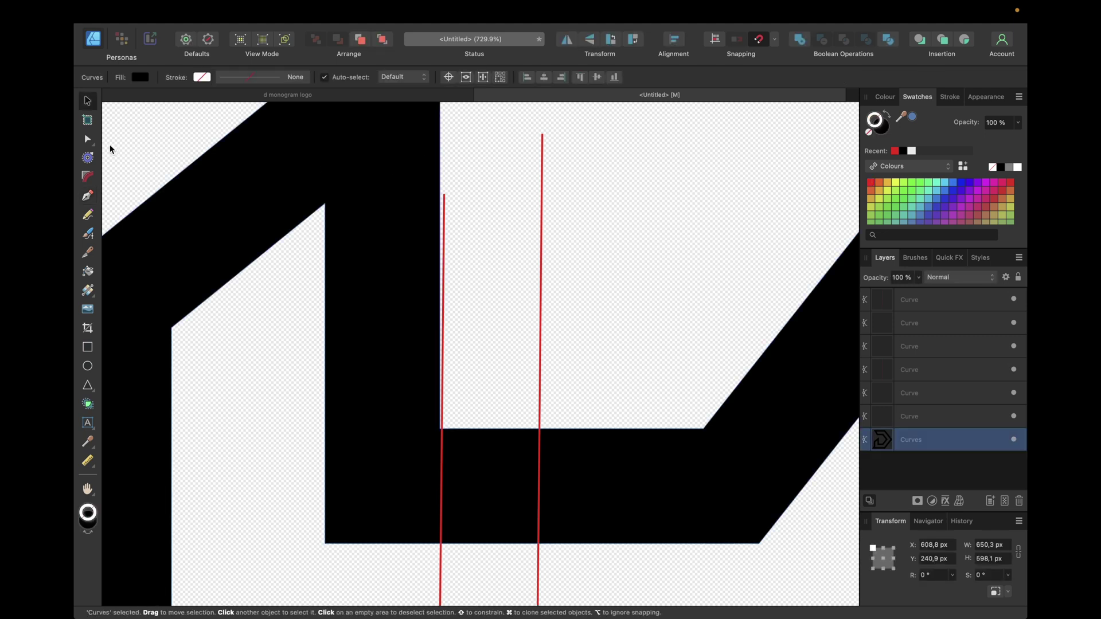
pyautogui.click(88, 199)
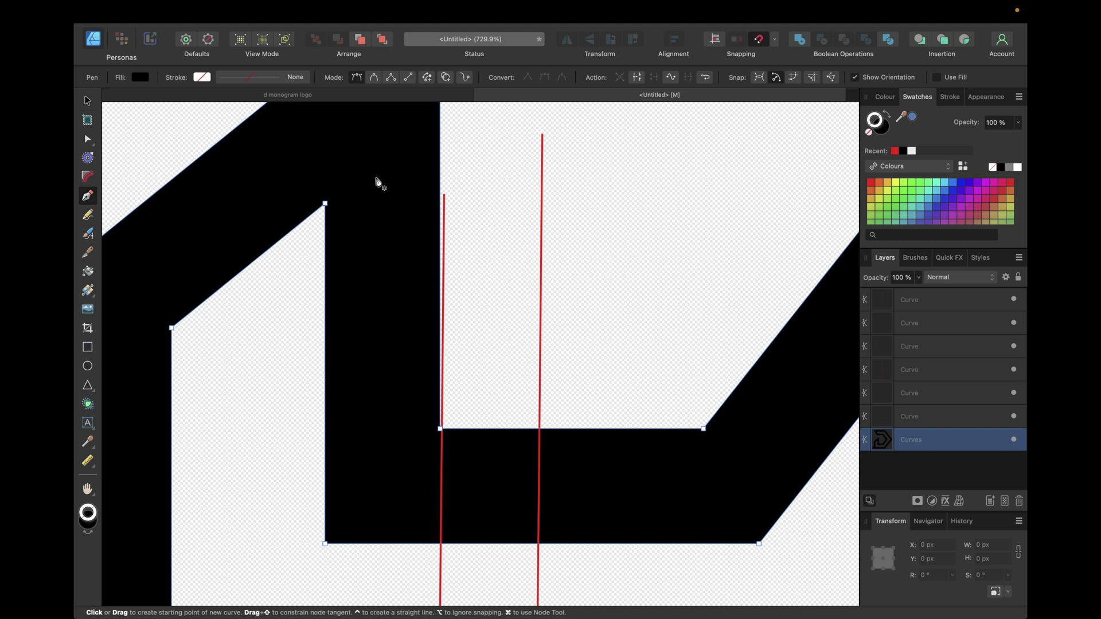
pyautogui.click(438, 148)
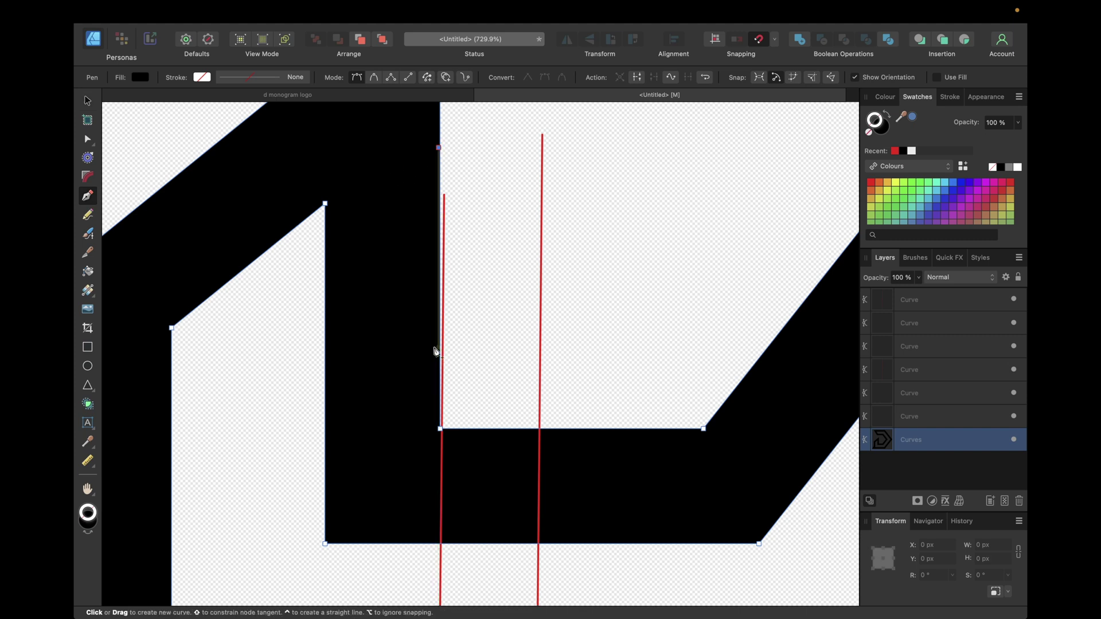
pyautogui.click(440, 309)
pyautogui.press('v')
pyautogui.moveTo(438, 308); pyautogui.dragTo(431, 604)
# Duplicate the vertical line and align the copy with the second tilted line, at about X 870 px, Y 550 px.
pyautogui.scroll(3, 462, 353)
pyautogui.press('super+j')
pyautogui.moveTo(427, 185); pyautogui.dragTo(525, 209)
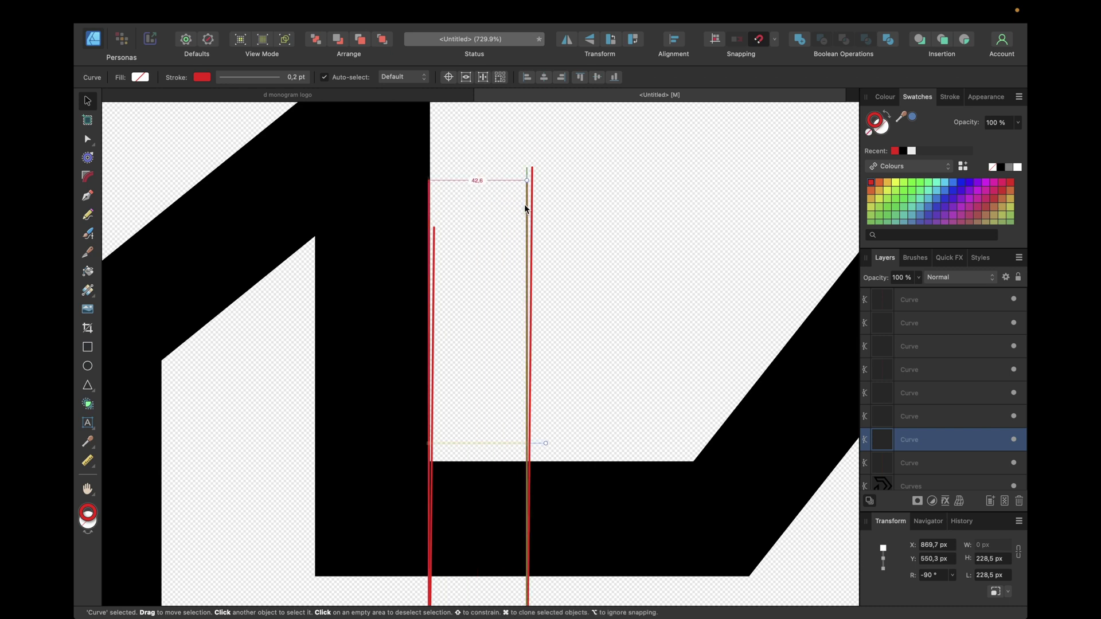
pyautogui.scroll(3, 525, 207)
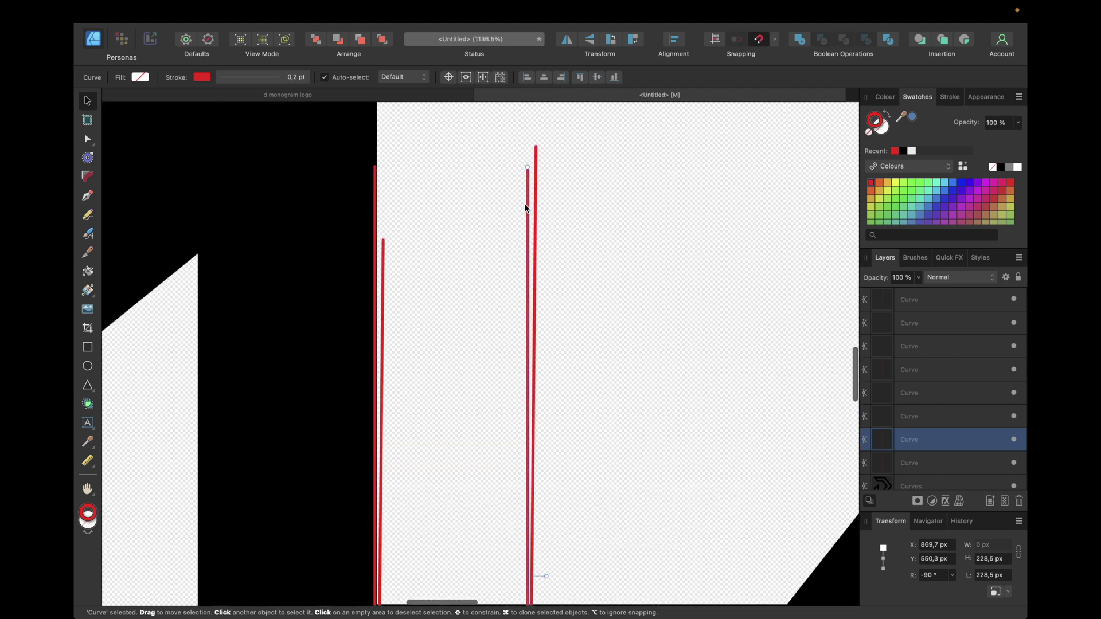
pyautogui.scroll(3, 528, 209)
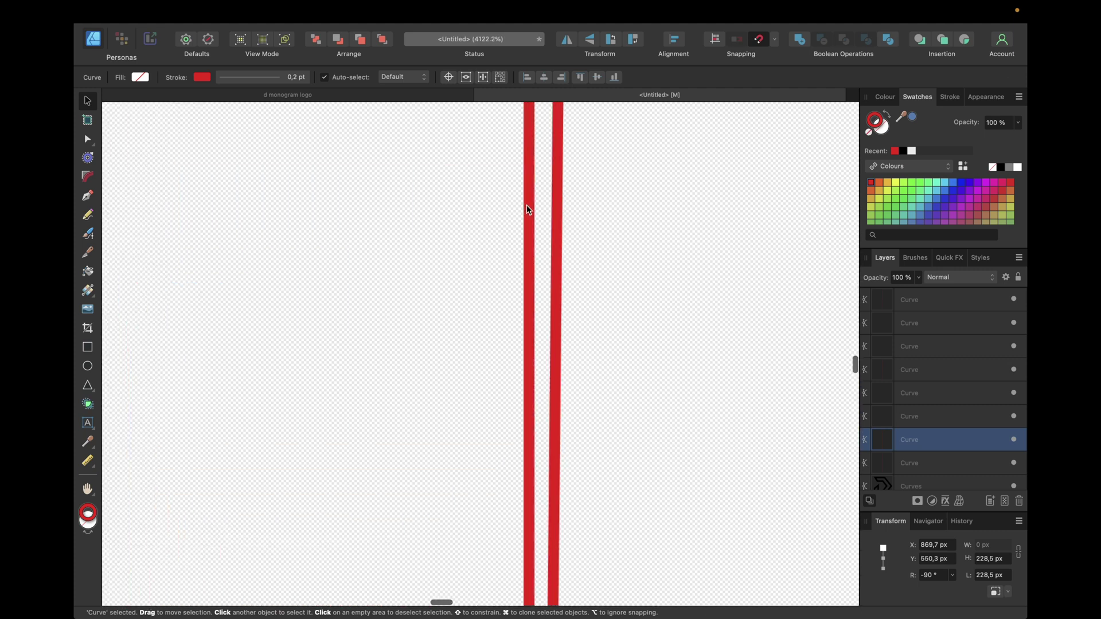
pyautogui.moveTo(531, 211); pyautogui.dragTo(531, 210)
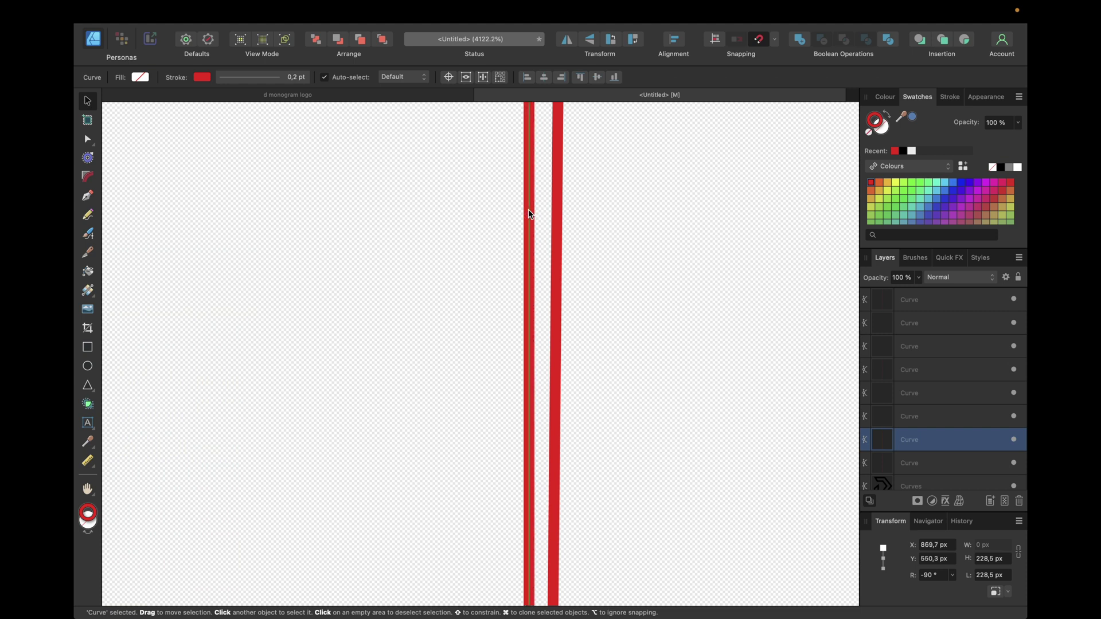
# Remove the two slightly tilted red lines beside the vertical lines on the lower inner band.
pyautogui.click(617, 215)
pyautogui.scroll(-3, 617, 214)
pyautogui.scroll(-5, 616, 211)
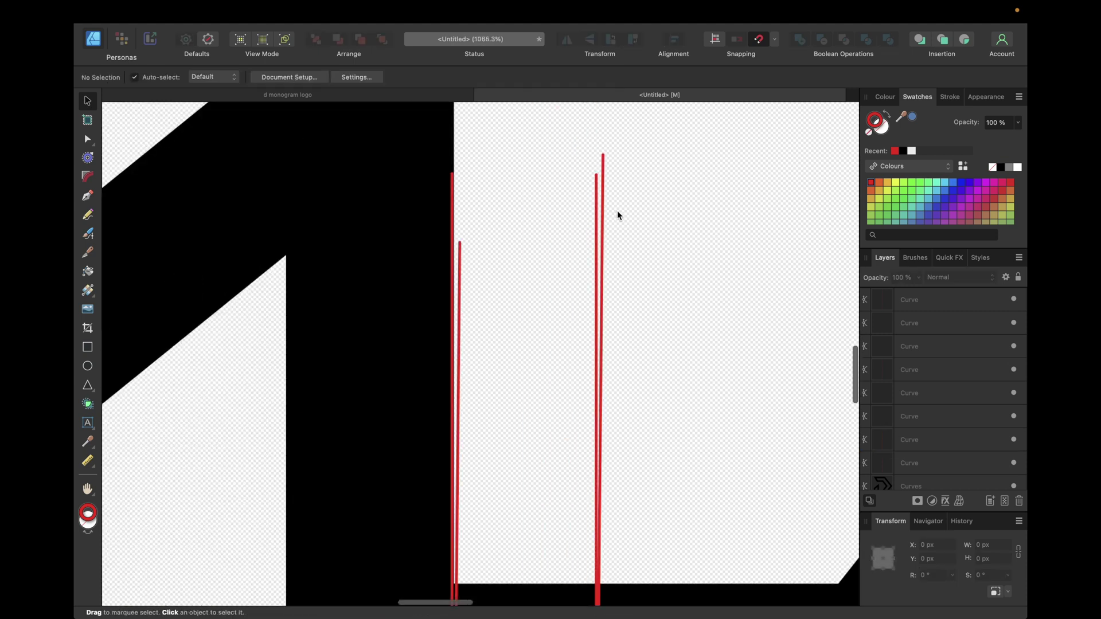
pyautogui.click(611, 188)
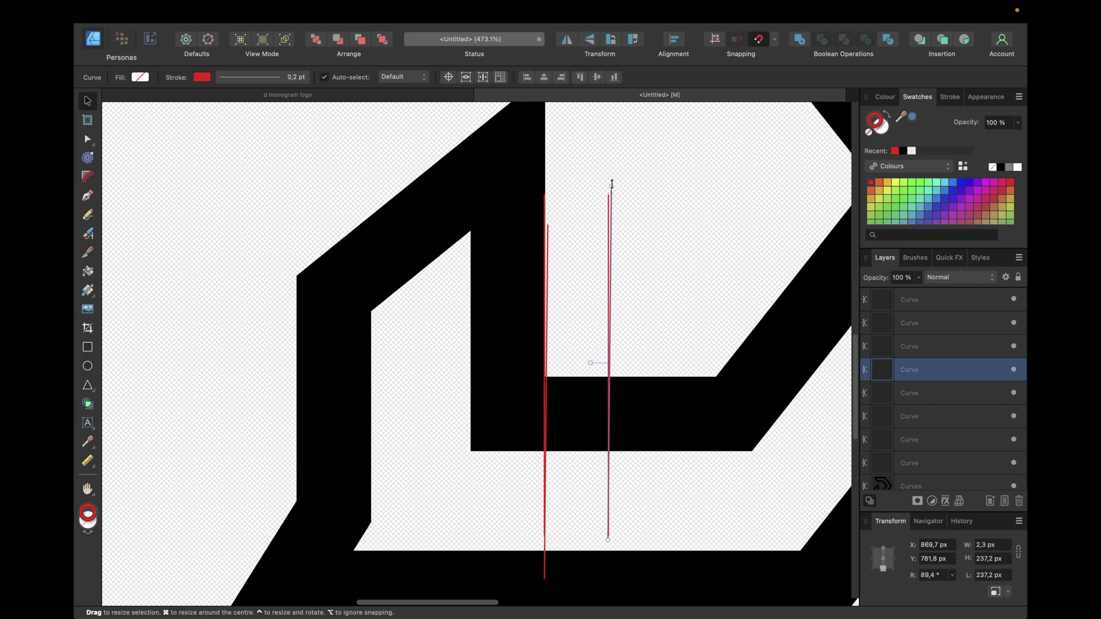
pyautogui.press('super+z')
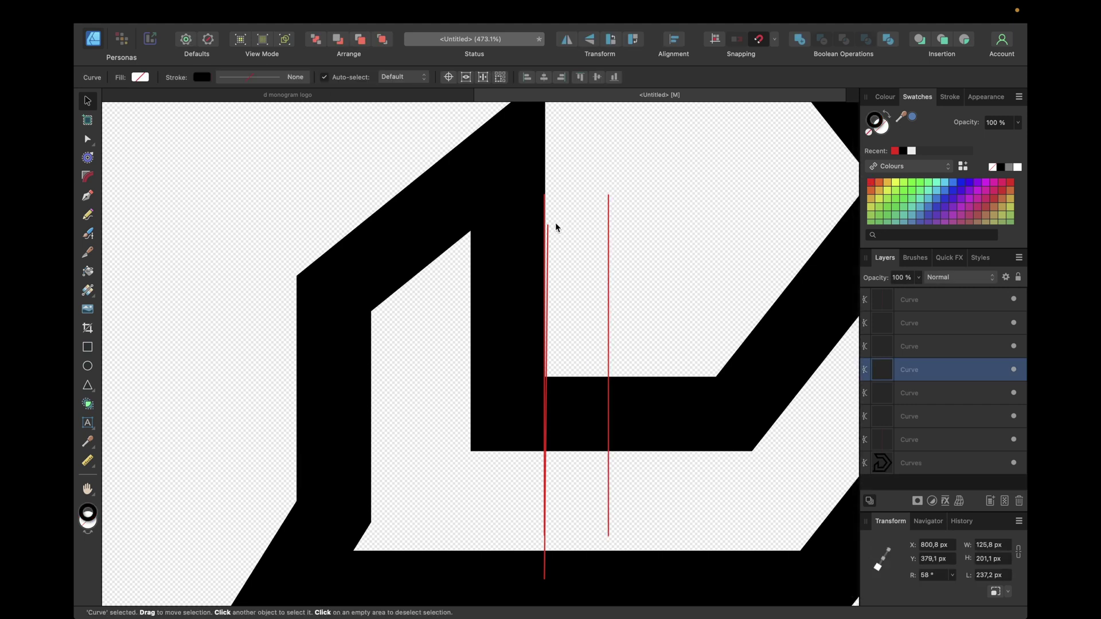
pyautogui.press('super+z')
pyautogui.press('super+z')
# Select the logo with all cut lines and use Shape Builder to delete the areas between the slanted line pairs in both upper bands.
pyautogui.scroll(-3, 685, 230)
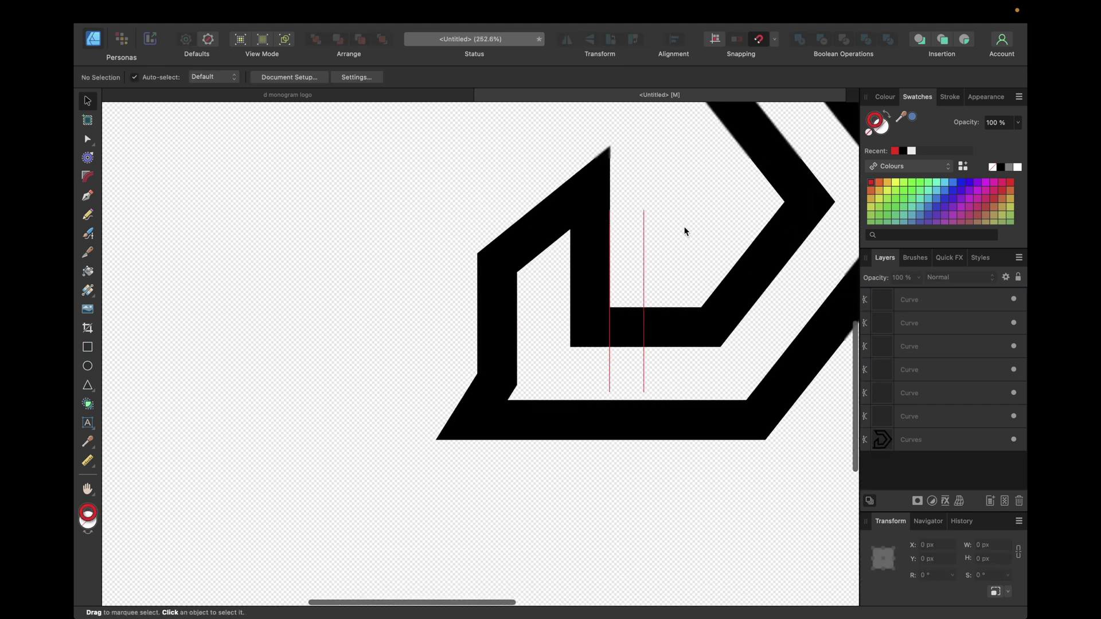
pyautogui.scroll(-3, 684, 231)
pyautogui.moveTo(314, 138); pyautogui.dragTo(788, 513)
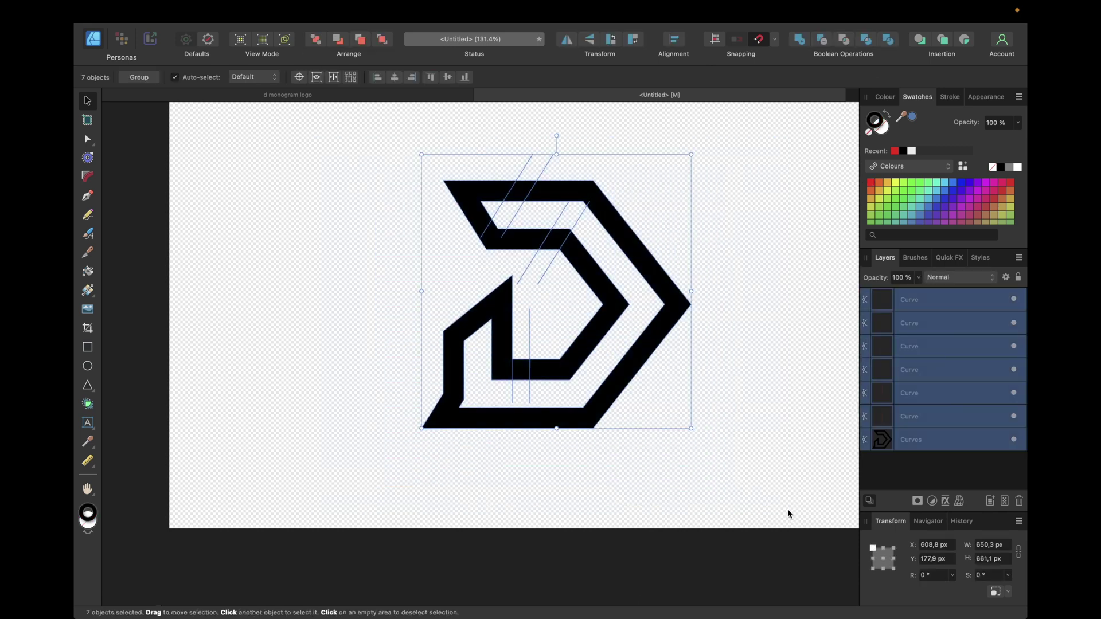
pyautogui.click(90, 409)
pyautogui.scroll(5, 300, 279)
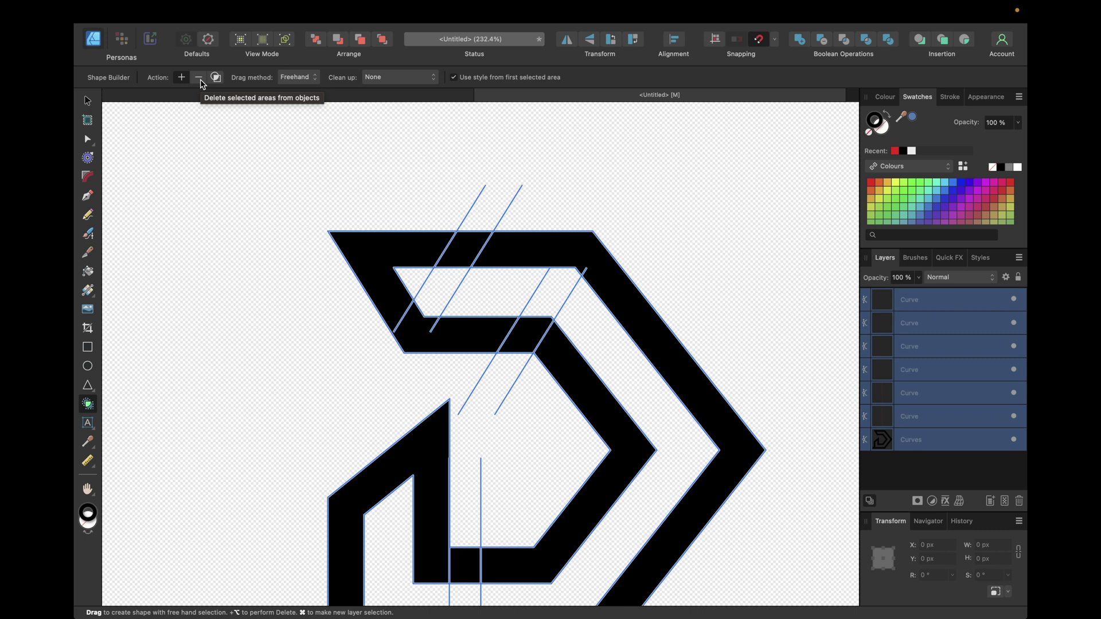
pyautogui.click(201, 81)
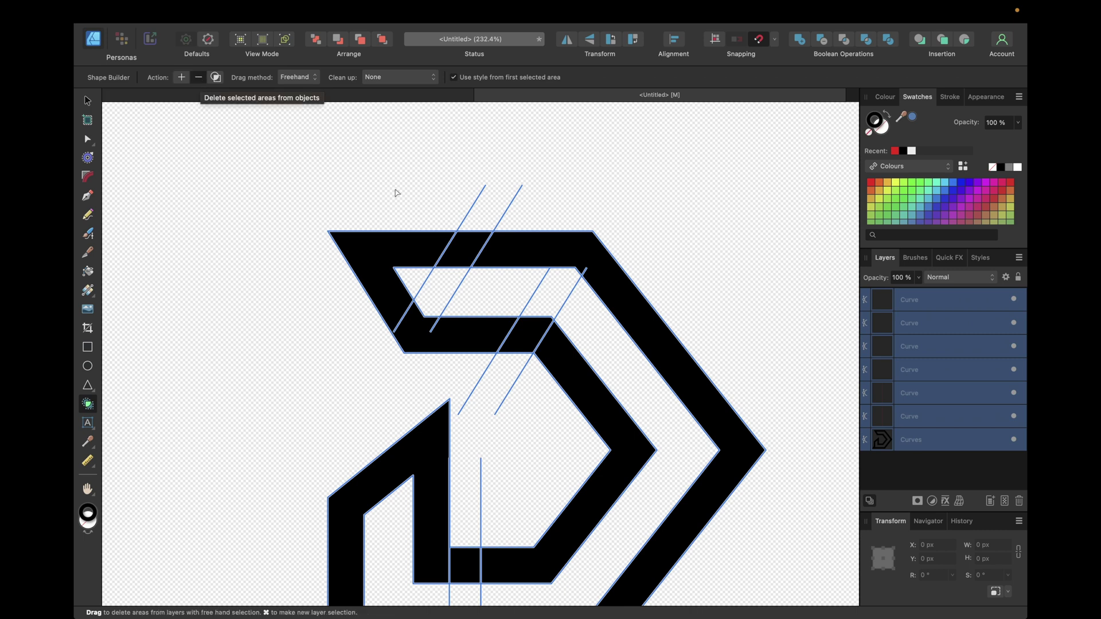
pyautogui.click(462, 253)
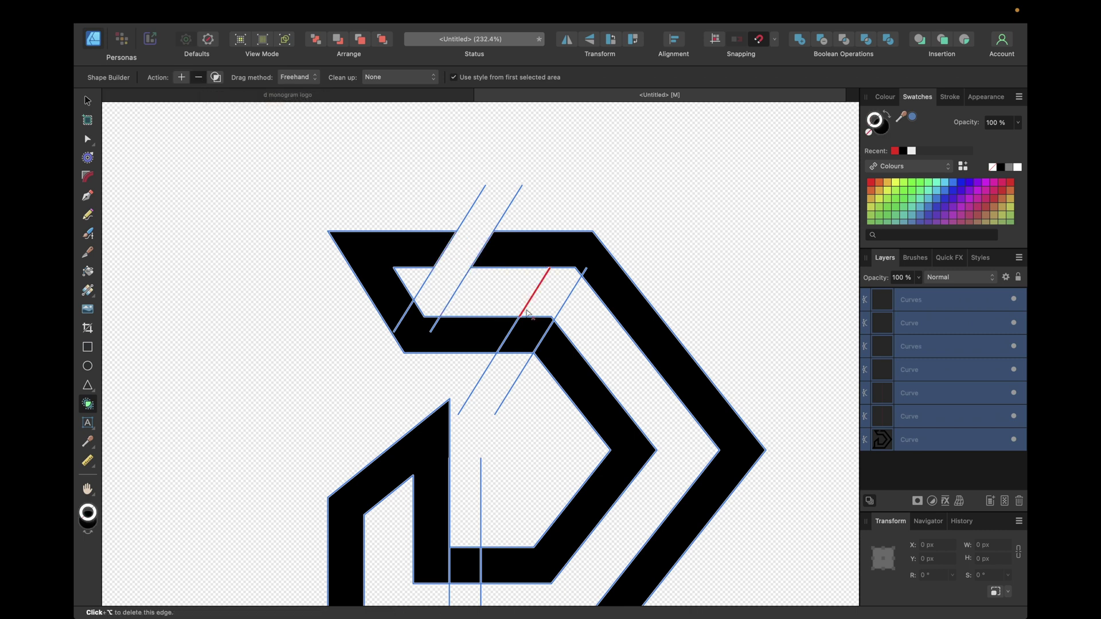
pyautogui.click(530, 334)
# Remove the stroke of the vertical cut line beside the inner stem and align it with the stem's edge at X 827.6 px.
pyautogui.scroll(-5, 531, 334)
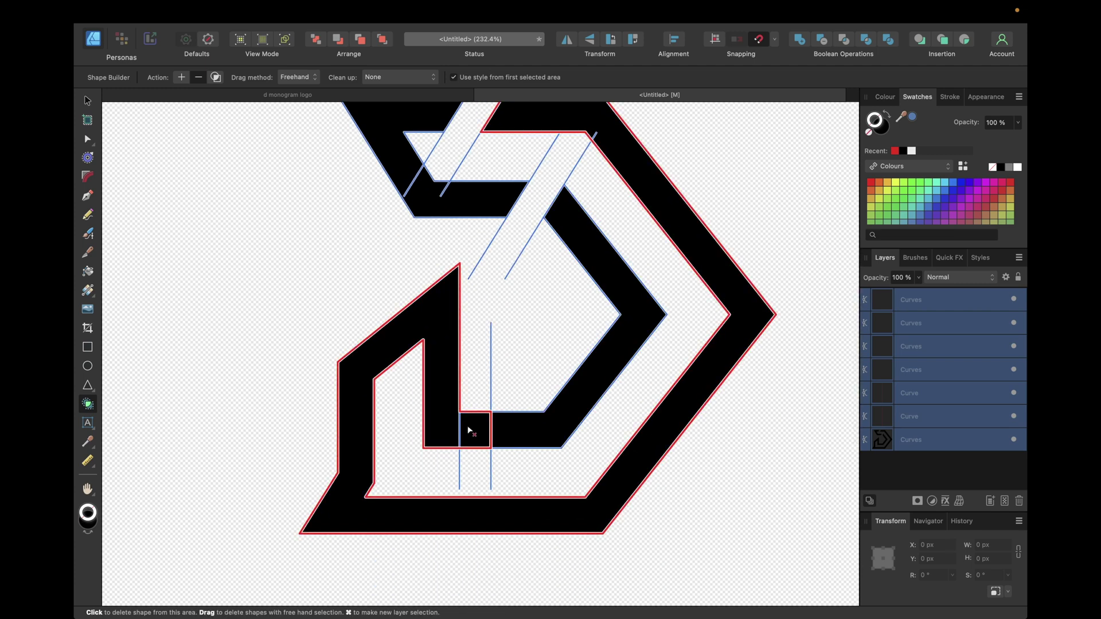
pyautogui.click(88, 103)
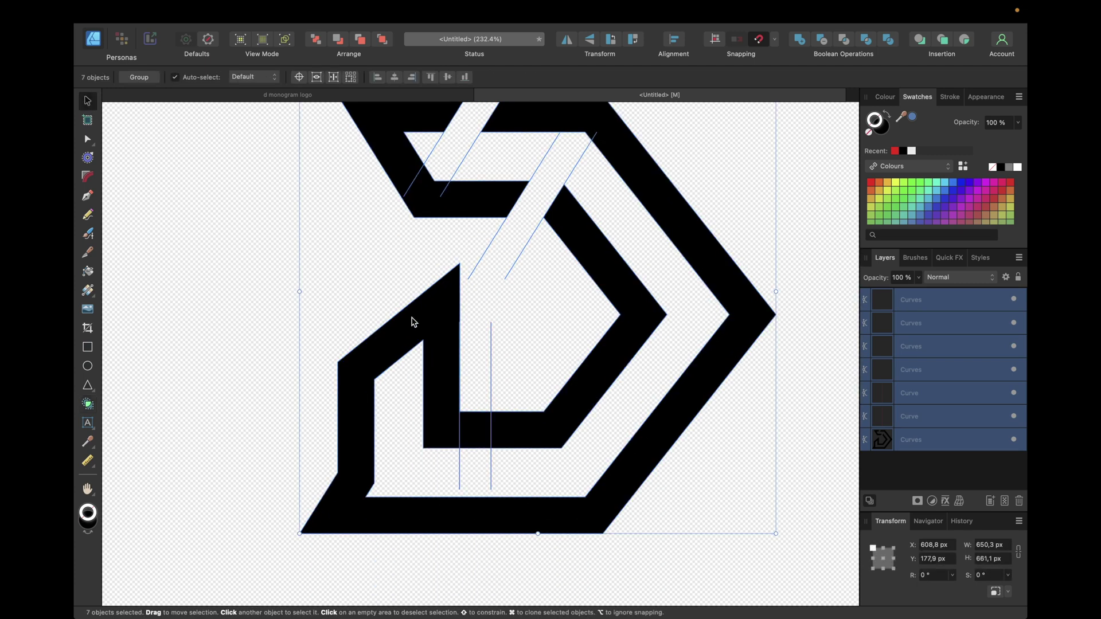
pyautogui.scroll(10, 422, 339)
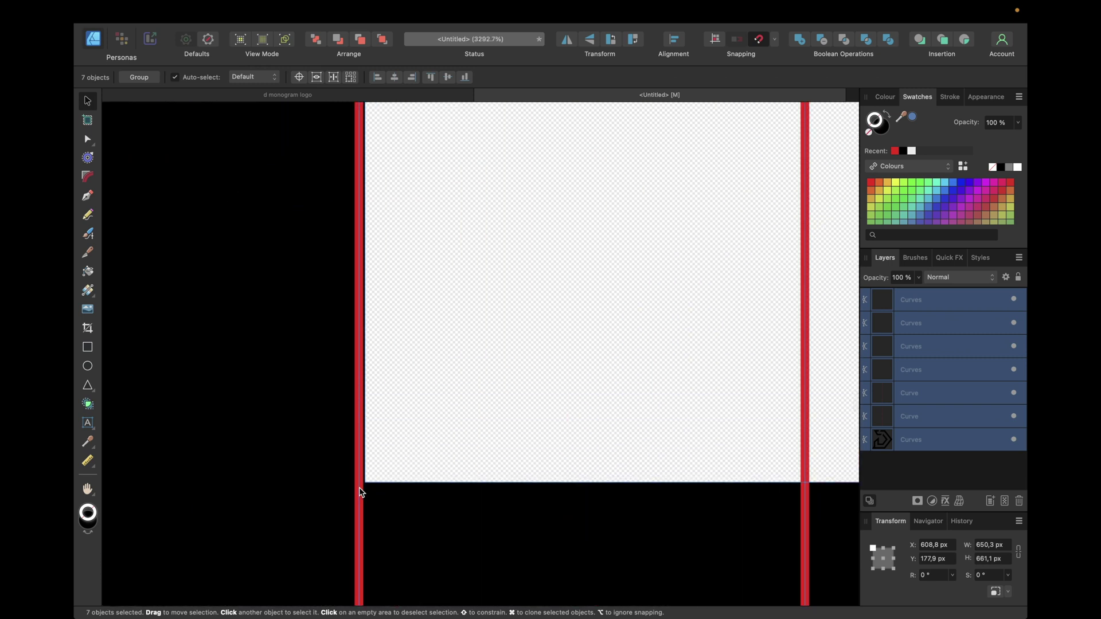
pyautogui.scroll(4, 376, 458)
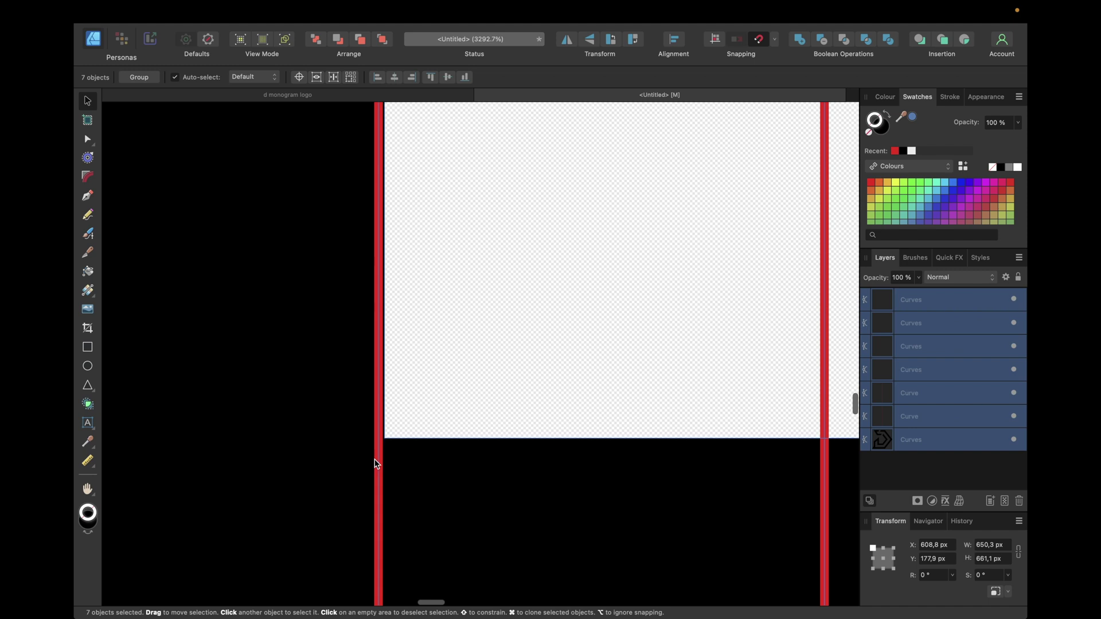
pyautogui.click(386, 422)
pyautogui.moveTo(384, 418); pyautogui.dragTo(405, 422)
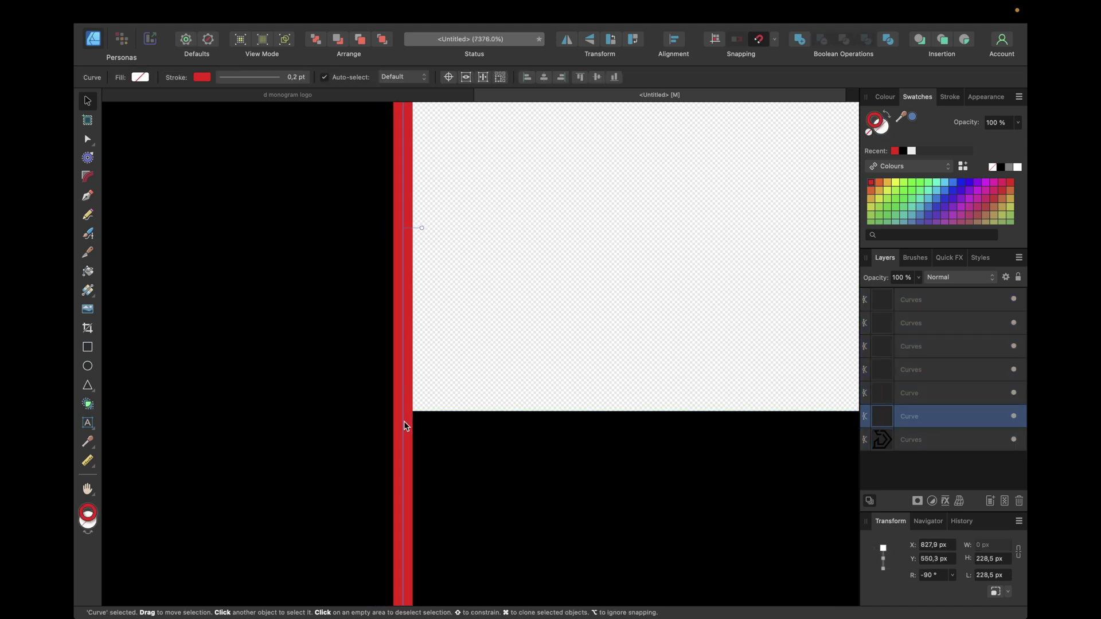
pyautogui.click(869, 133)
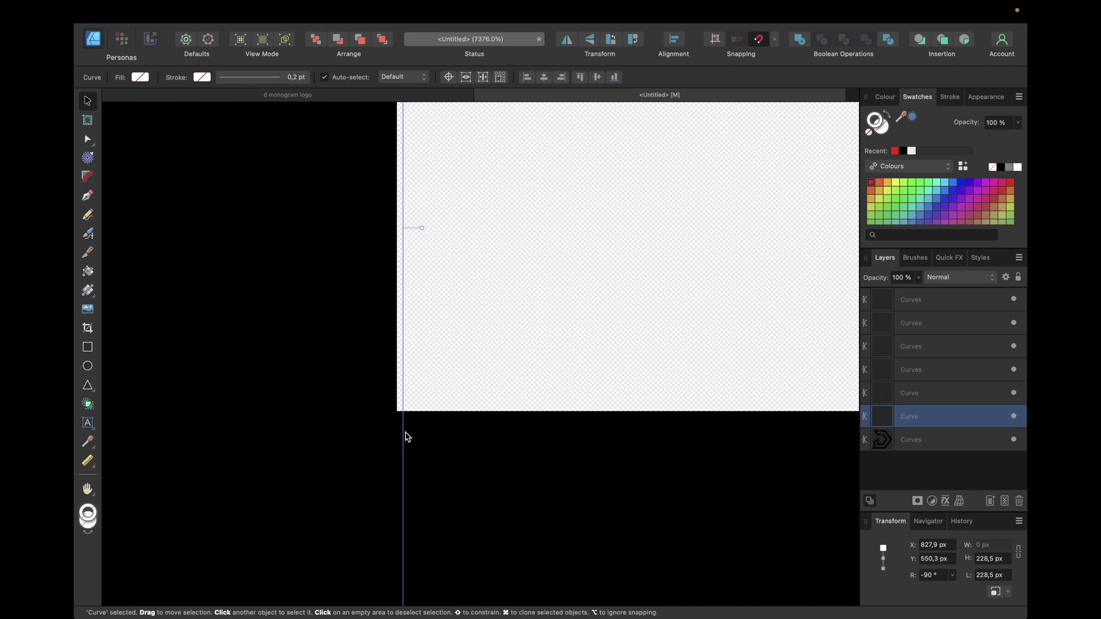
pyautogui.moveTo(405, 434); pyautogui.dragTo(400, 435)
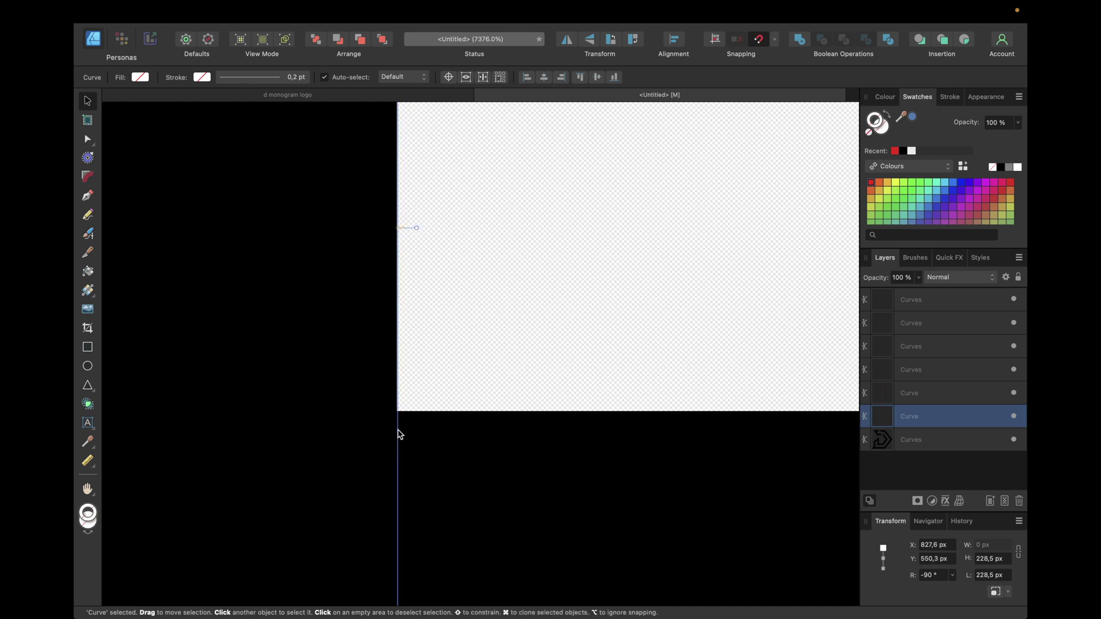
# Select the whole artwork and use Shape Builder to delete the lower inner band's section between the two vertical cut lines.
pyautogui.scroll(-5, 496, 303)
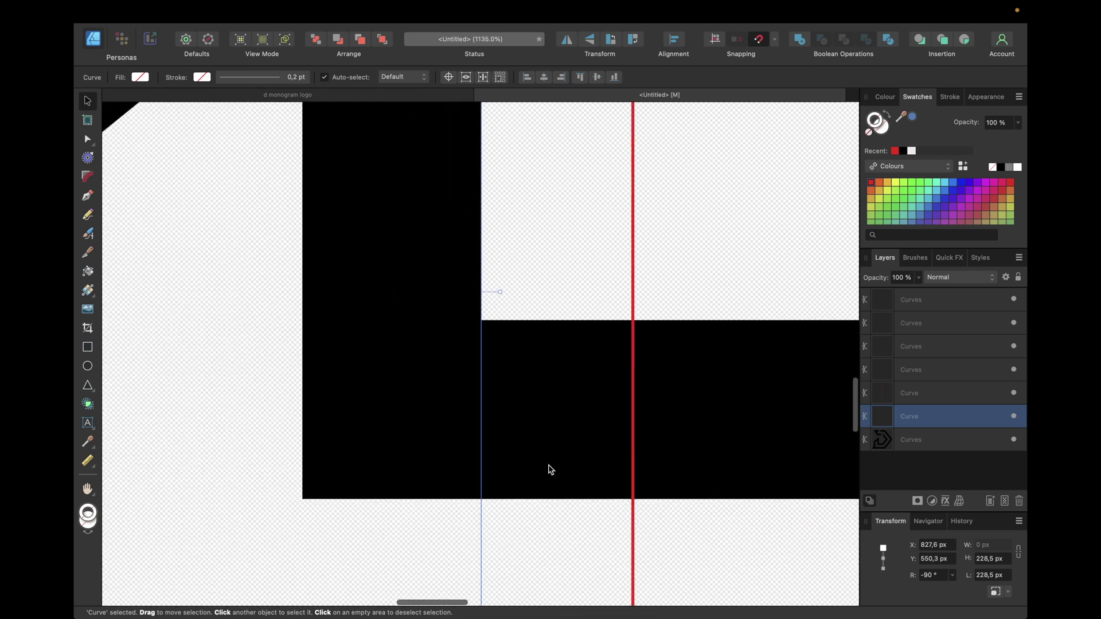
pyautogui.scroll(-2, 551, 470)
pyautogui.scroll(-2, 560, 331)
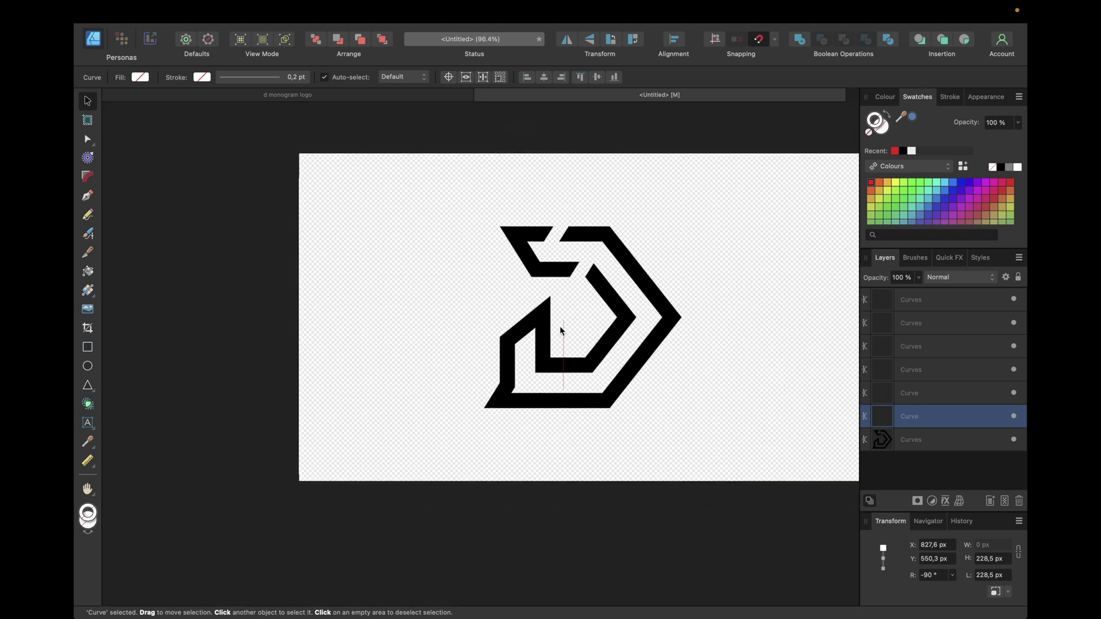
pyautogui.moveTo(430, 165); pyautogui.dragTo(762, 468)
pyautogui.press('x')
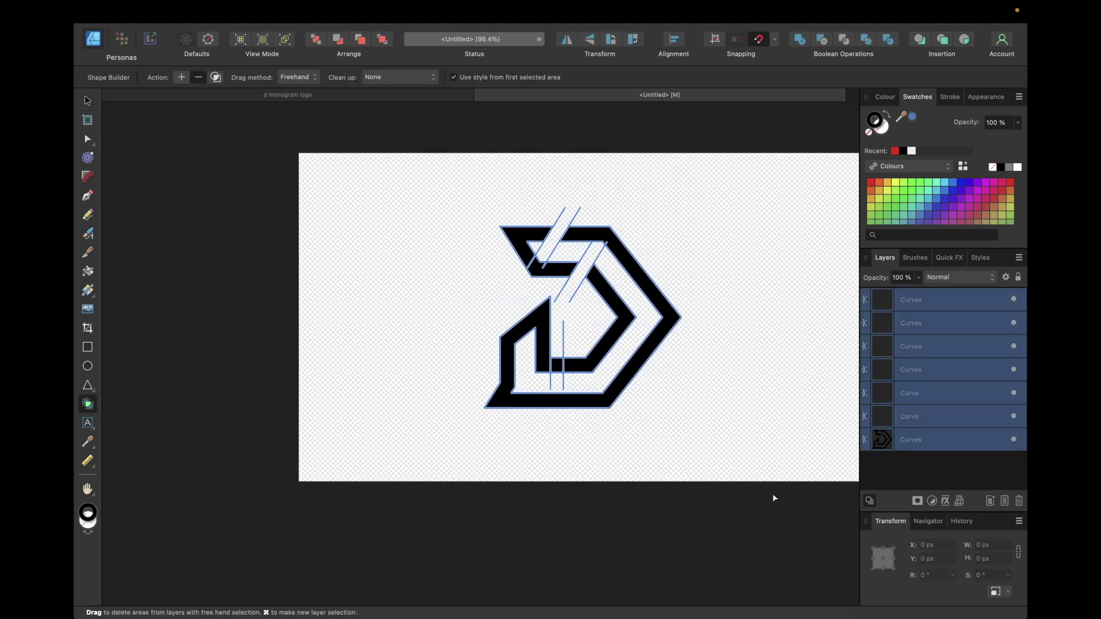
pyautogui.click(557, 368)
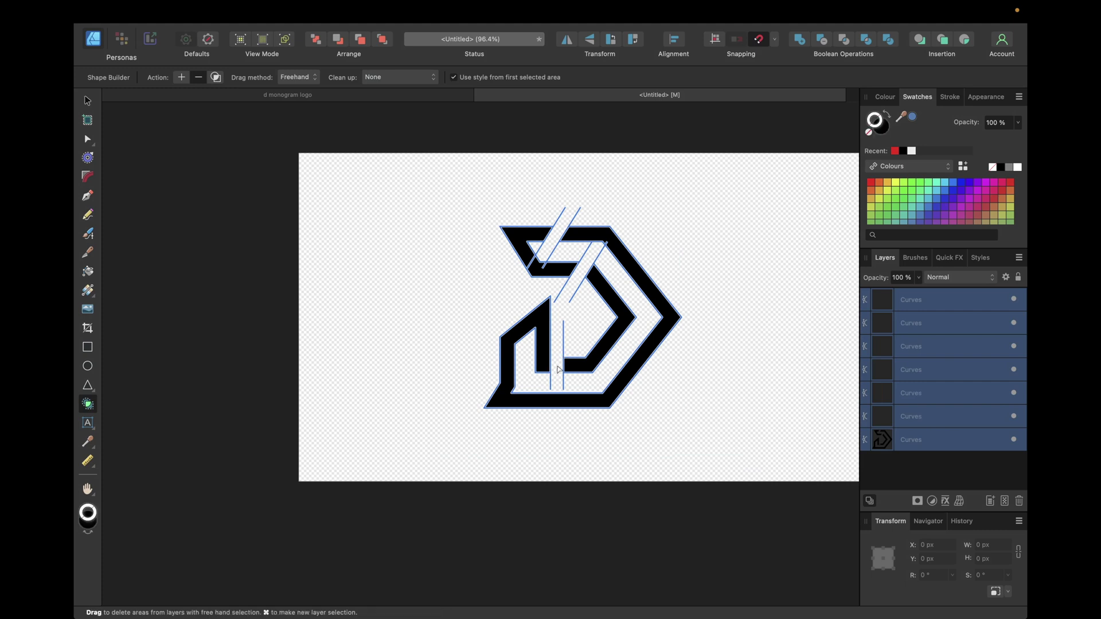
# Delete the six leftover cut-line curves, keeping only the black logo shape.
pyautogui.click(929, 422)
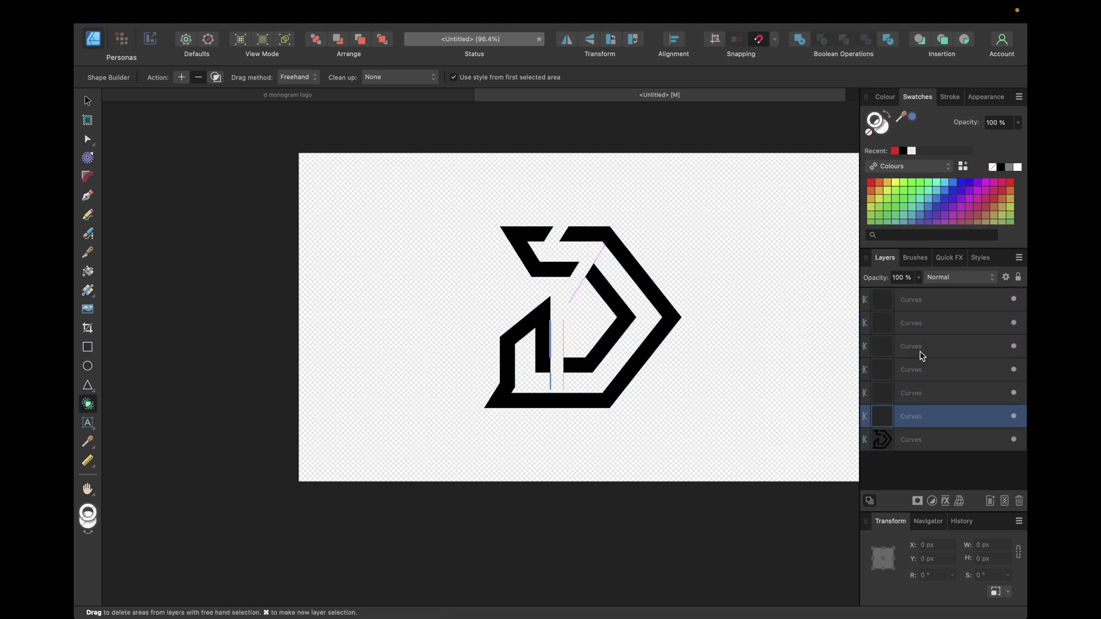
pyautogui.keyDown('shift'); pyautogui.click(907, 308); pyautogui.keyUp('shift')
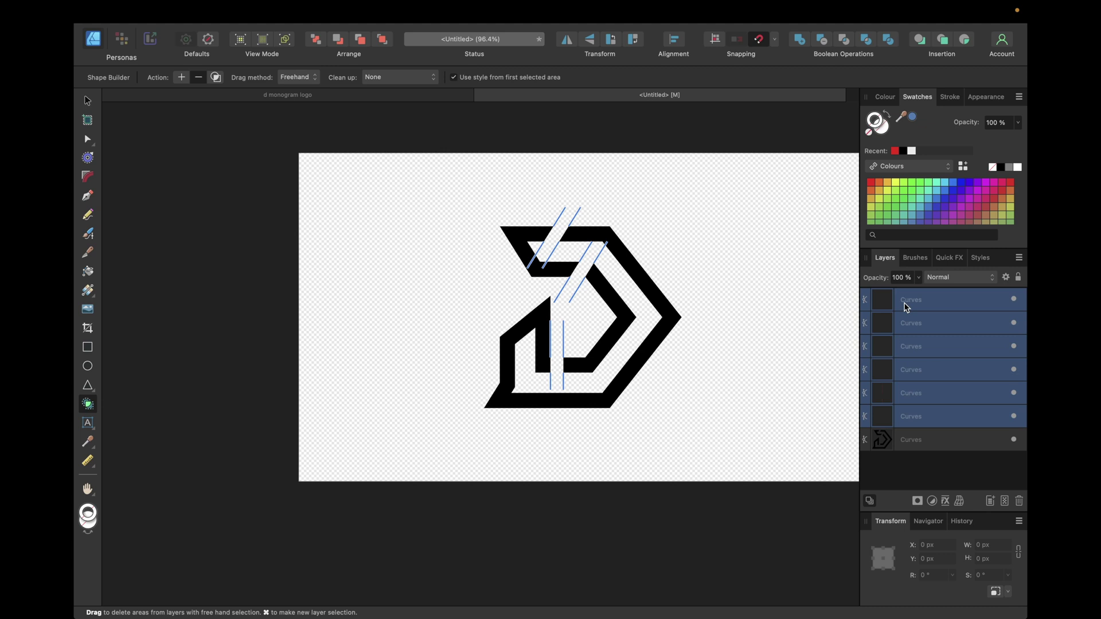
pyautogui.click(87, 101)
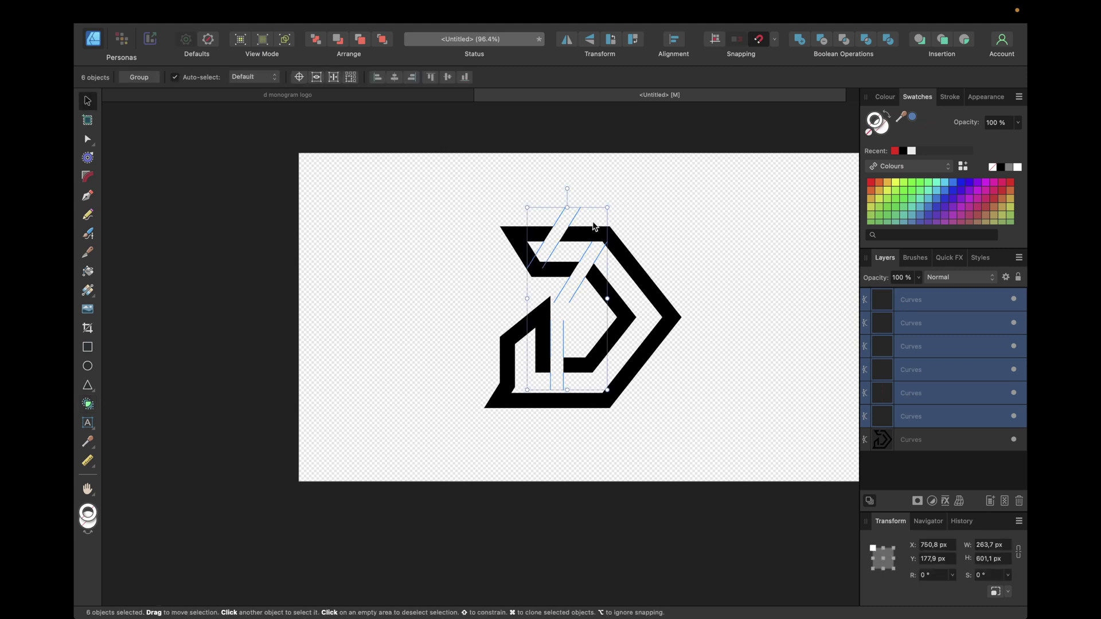
pyautogui.press('Delete')
pyautogui.click(390, 223)
pyautogui.hscroll(3, 410, 234)
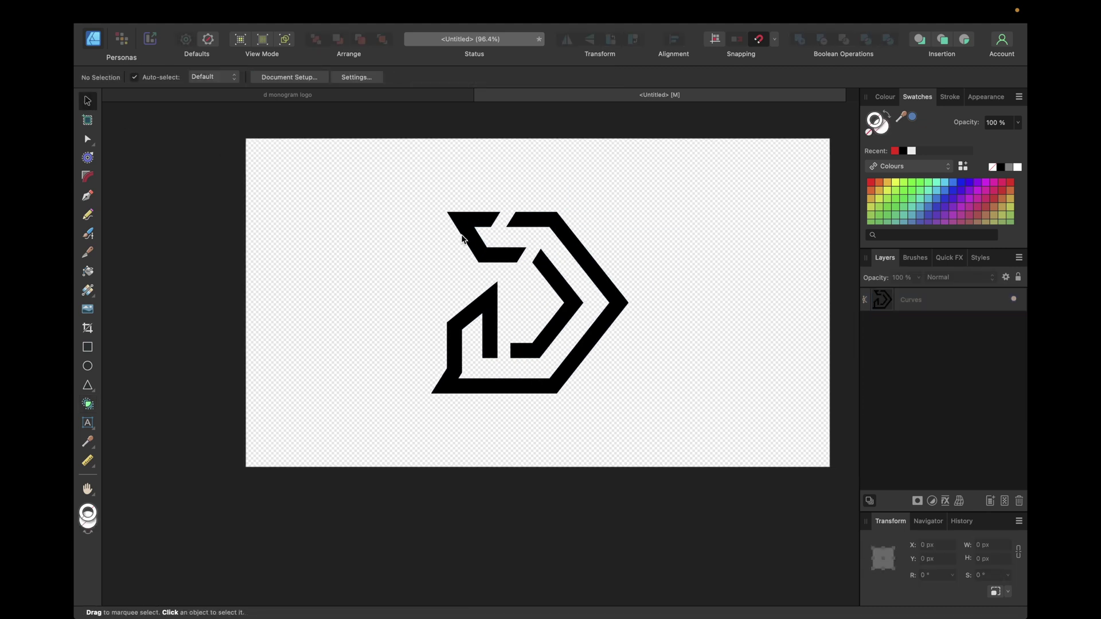
# Use Shape Builder in create mode to separate the logo's upper-left bracket piece into its own shape.
pyautogui.click(469, 232)
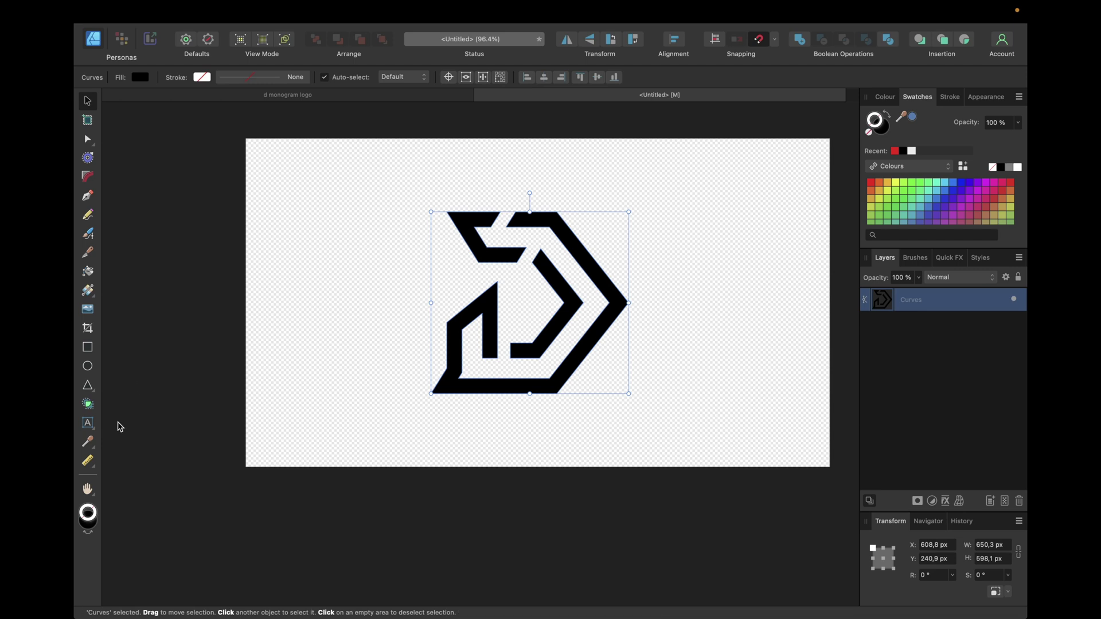
pyautogui.click(88, 404)
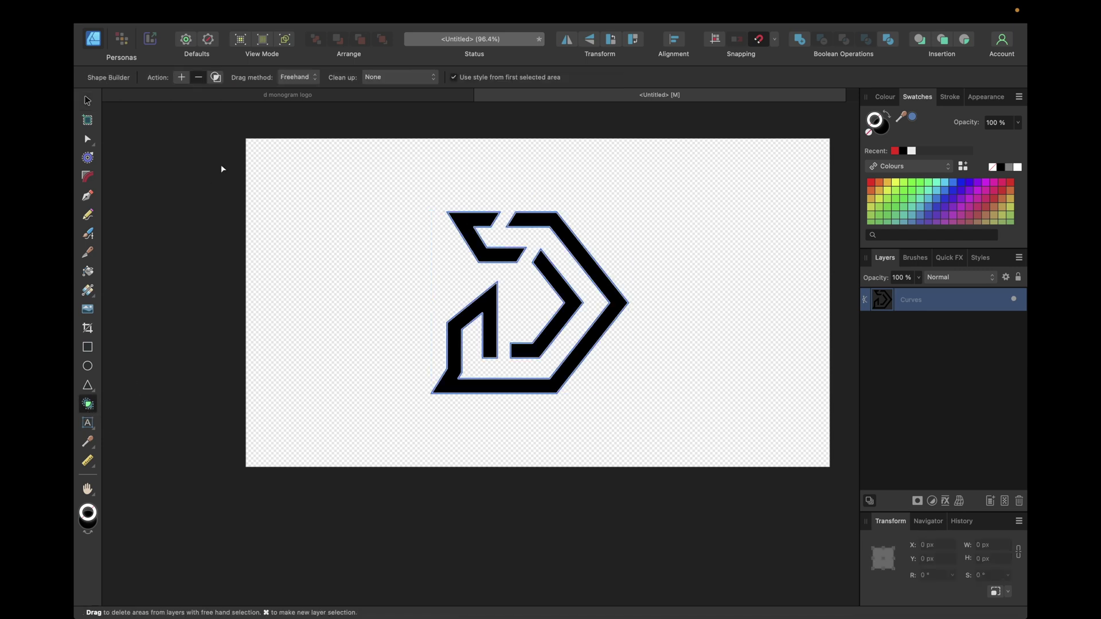
pyautogui.click(182, 77)
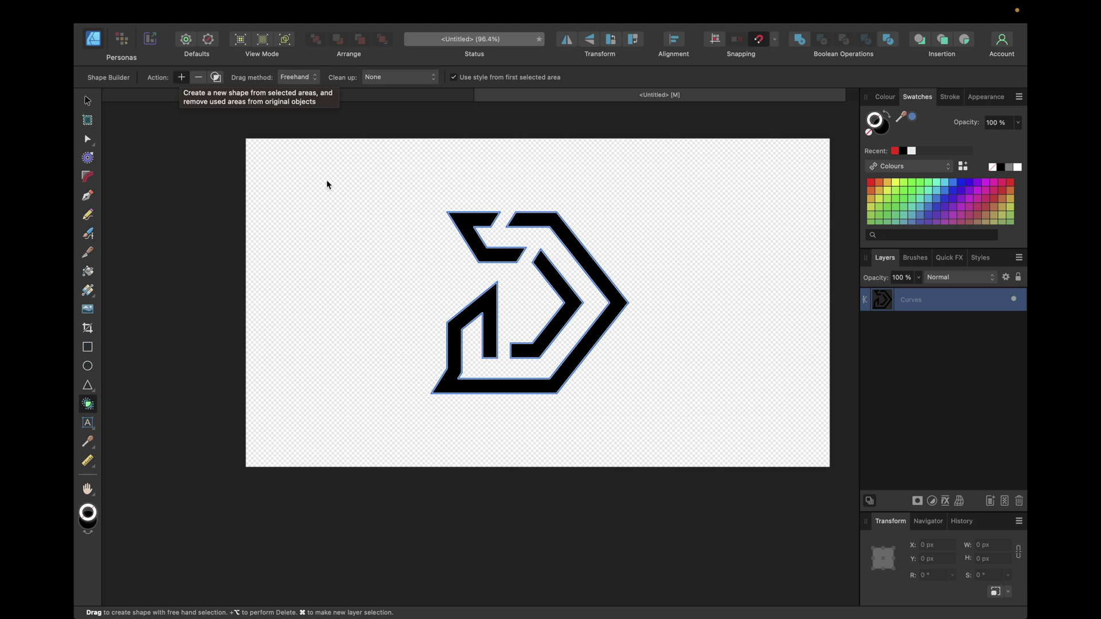
pyautogui.click(470, 224)
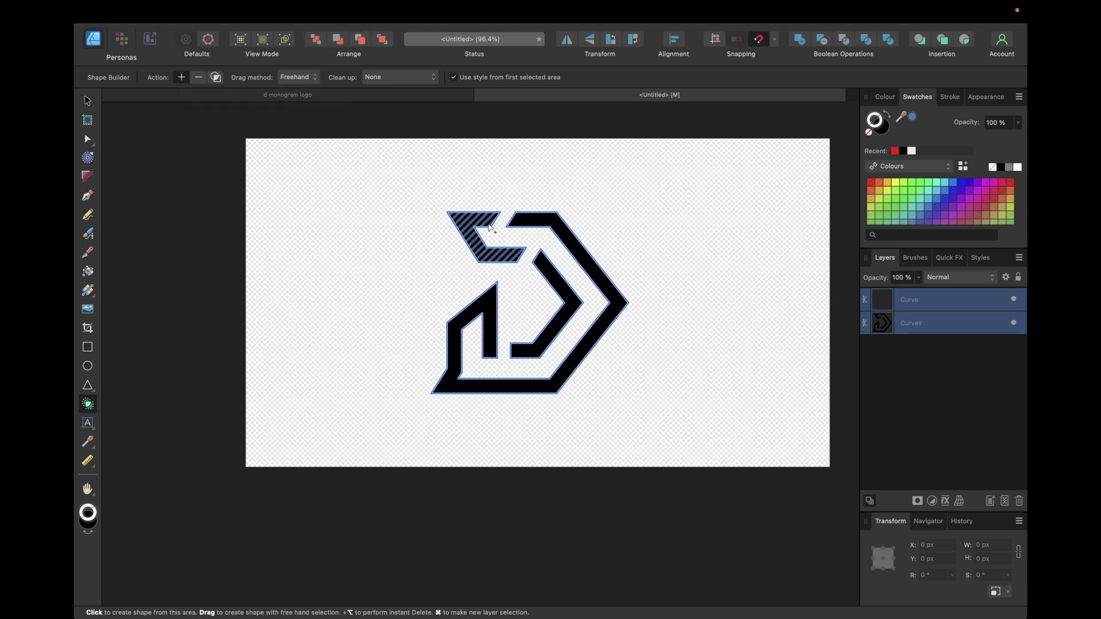
# Fill the separated upper-left piece with the blue stored in the colour picker.
pyautogui.click(906, 300)
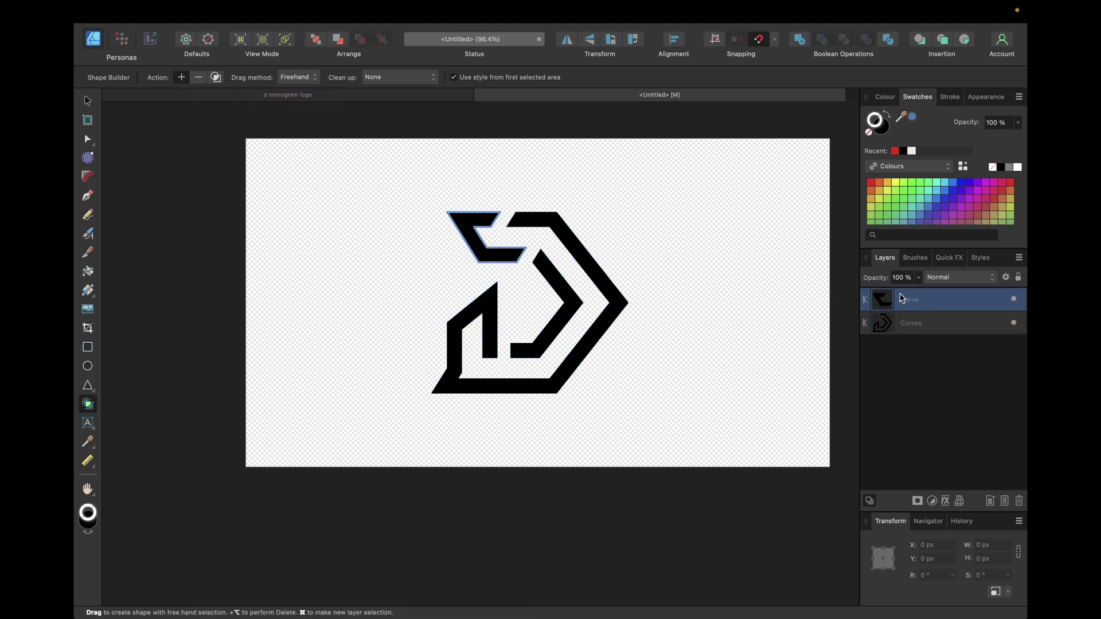
pyautogui.click(912, 324)
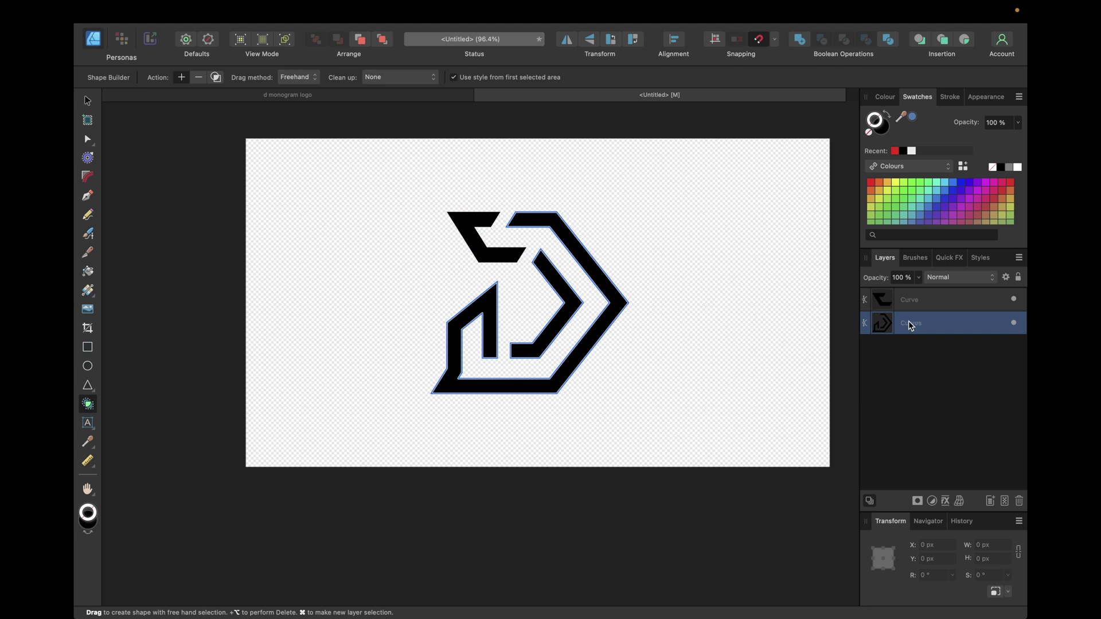
pyautogui.click(907, 307)
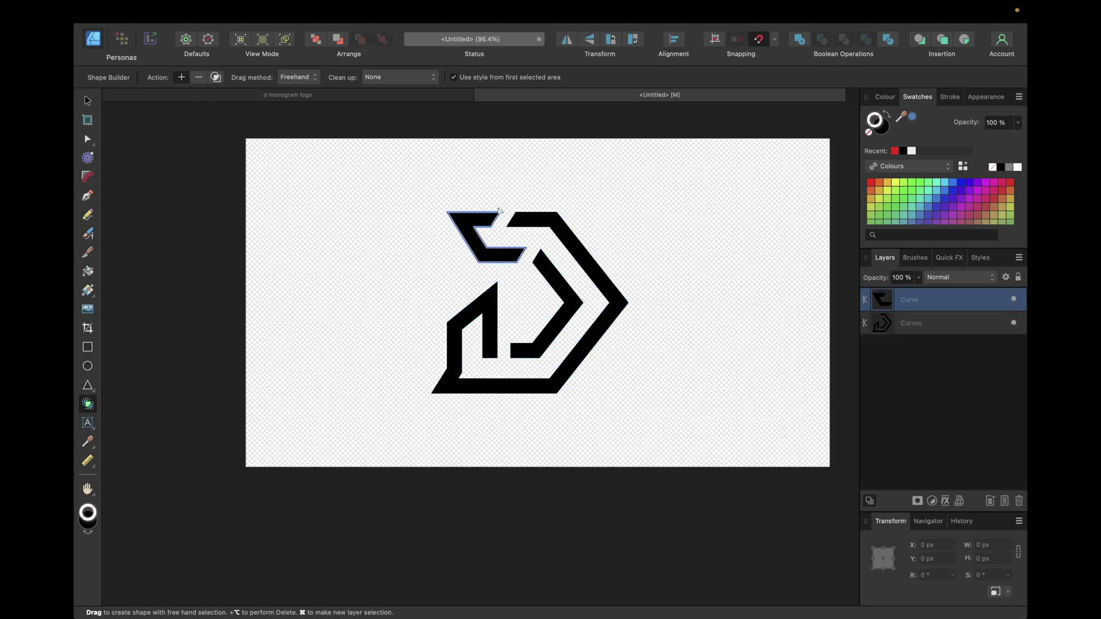
pyautogui.scroll(5, 512, 222)
pyautogui.click(883, 129)
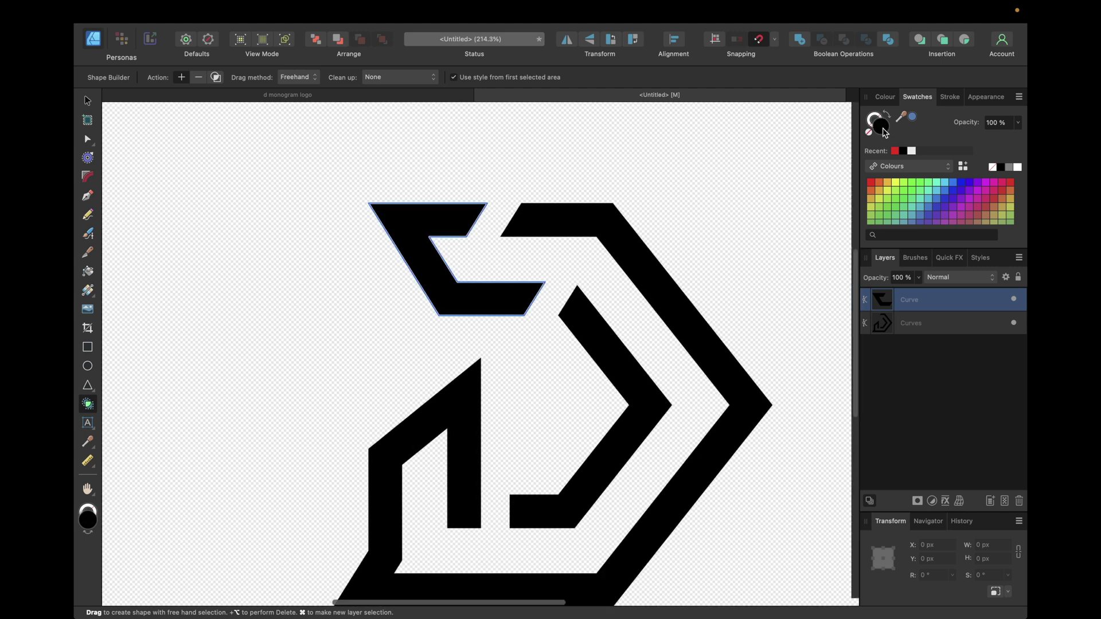
pyautogui.click(914, 118)
# Draw a 1920 × 1080 px rectangle covering the whole page.
pyautogui.scroll(-5, 671, 181)
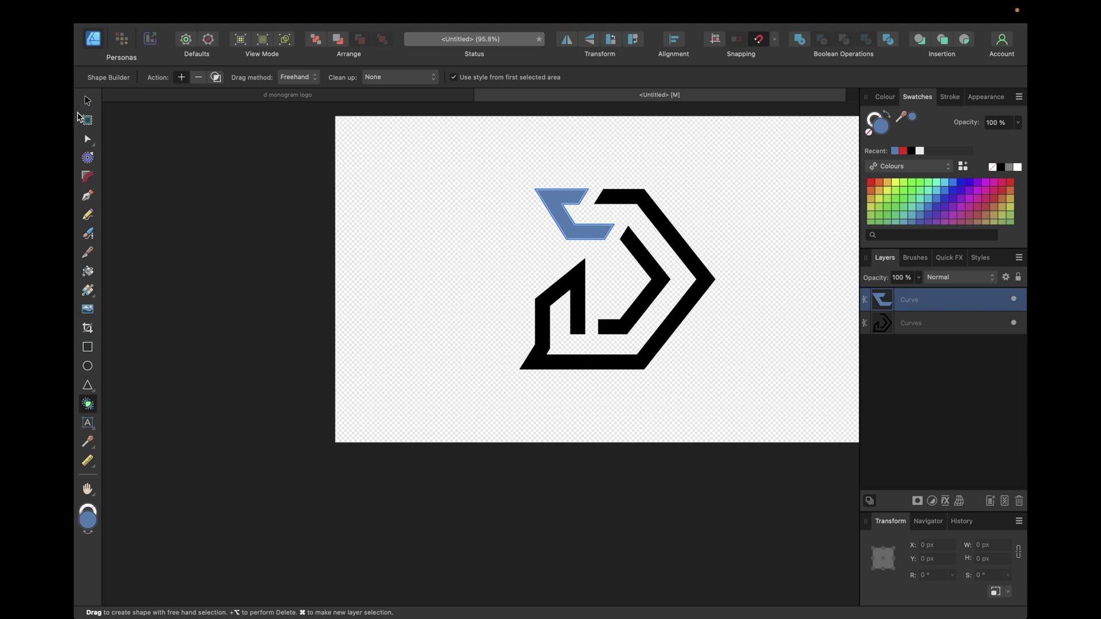
pyautogui.click(87, 347)
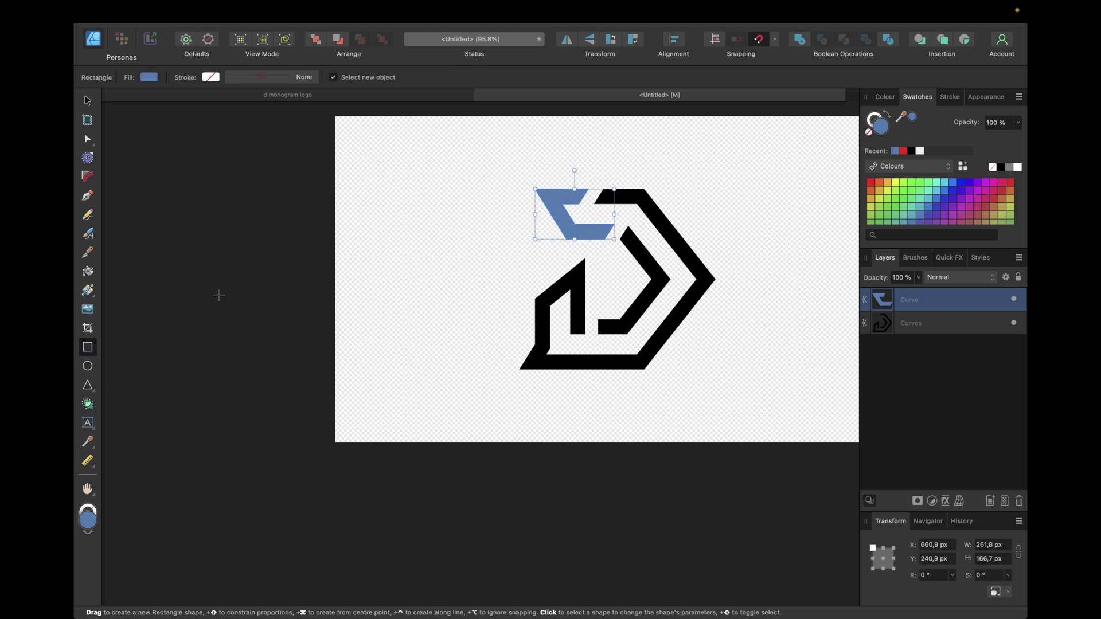
pyautogui.hscroll(2, 343, 152)
pyautogui.hscroll(2, 299, 153)
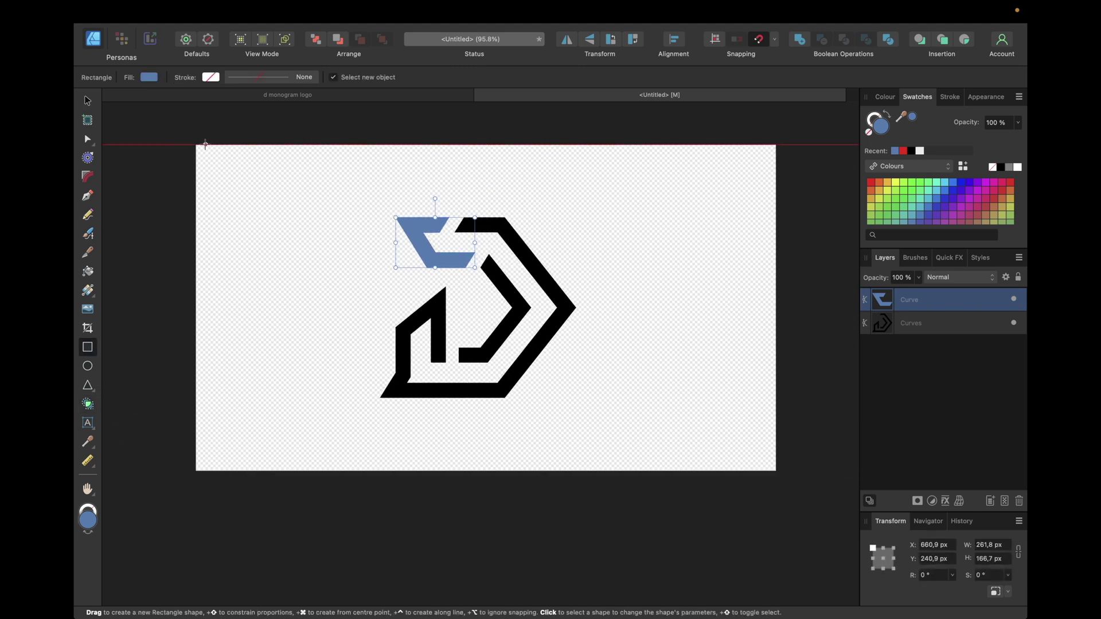
pyautogui.moveTo(200, 145); pyautogui.dragTo(775, 471)
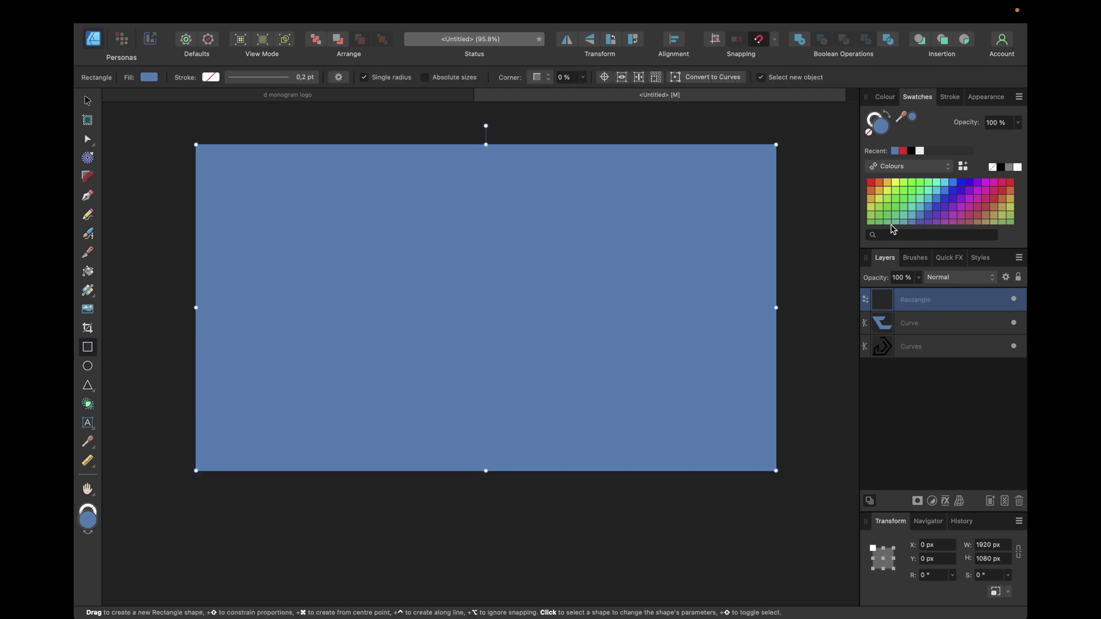
# Fill the page-sized rectangle with a near-white grey from the Greys palette and place it behind the logo pieces.
pyautogui.click(894, 166)
pyautogui.click(890, 191)
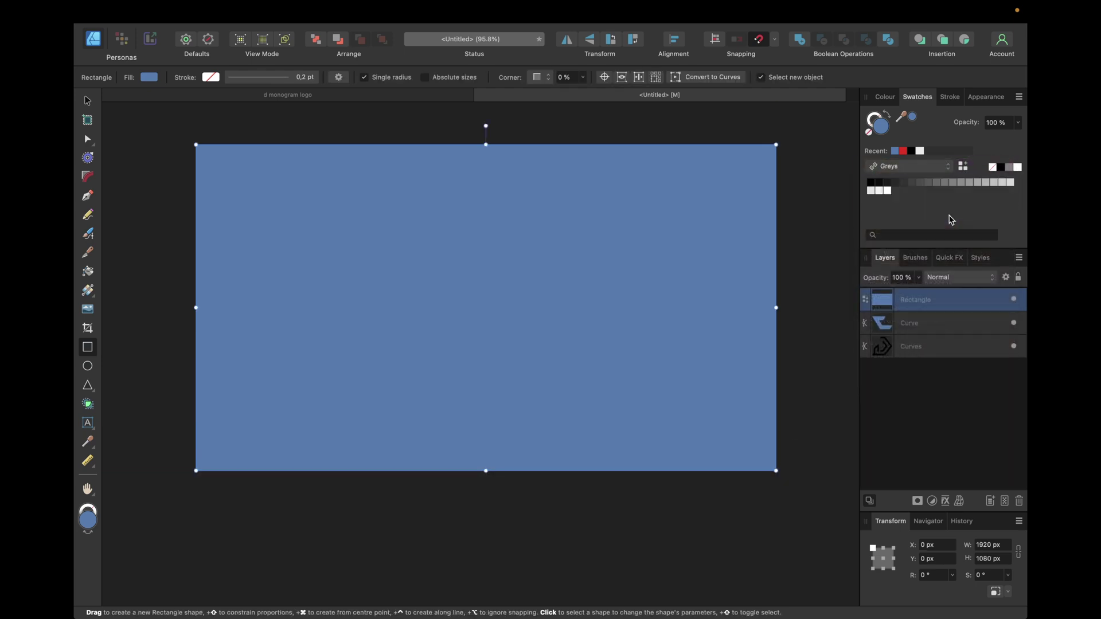
pyautogui.click(880, 192)
pyautogui.moveTo(907, 296); pyautogui.dragTo(916, 360)
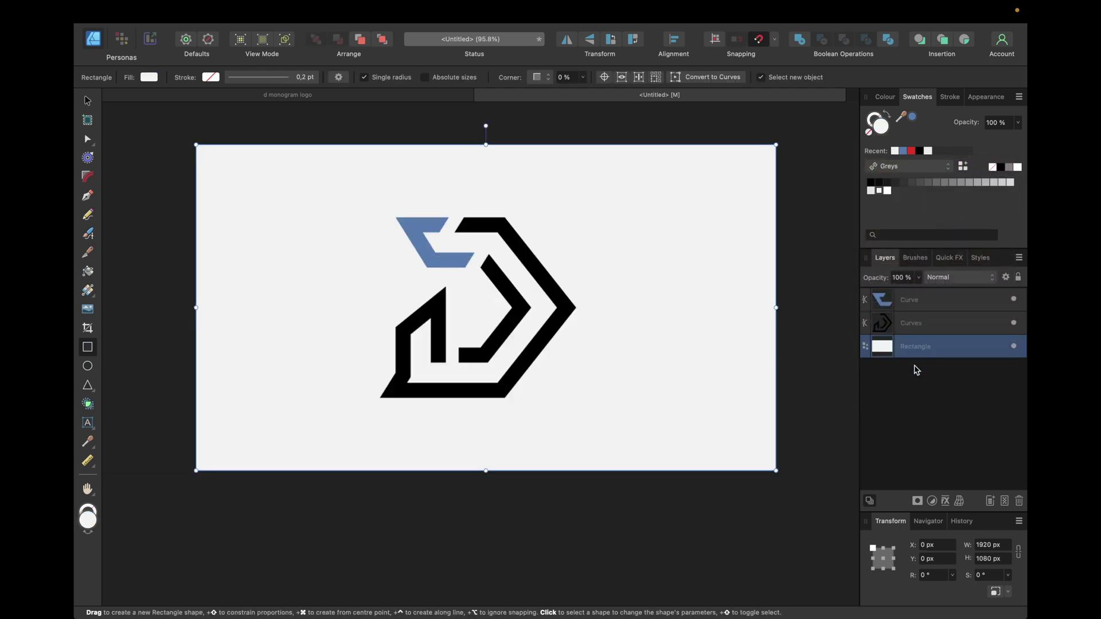
pyautogui.click(852, 279)
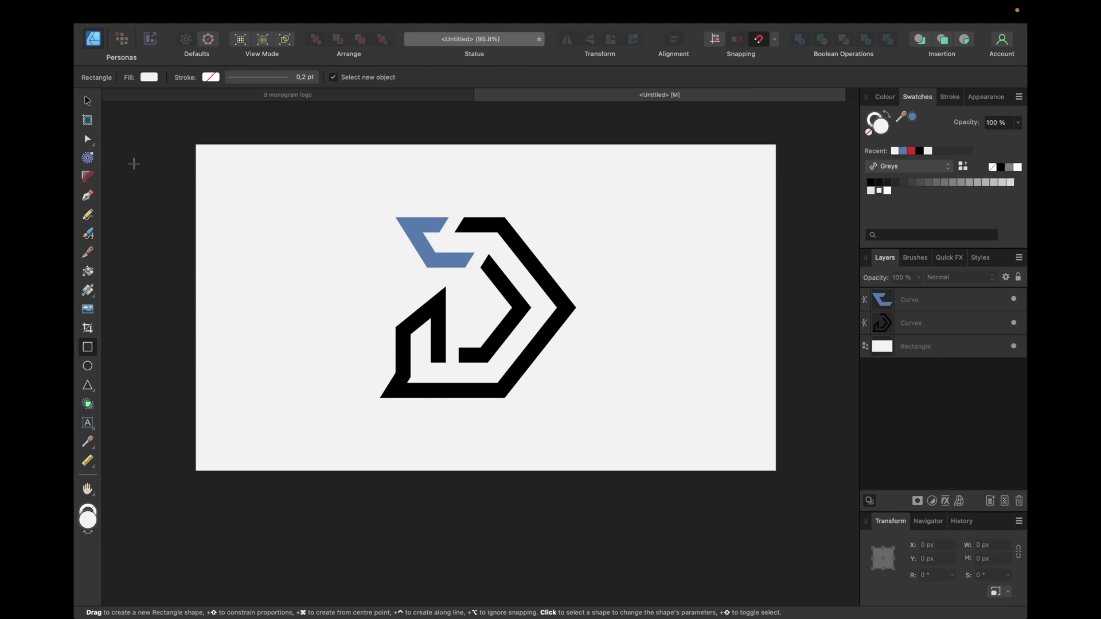
# Group the blue and black logo pieces, leaving the background rectangle out.
pyautogui.click(87, 100)
pyautogui.moveTo(308, 126); pyautogui.dragTo(617, 434)
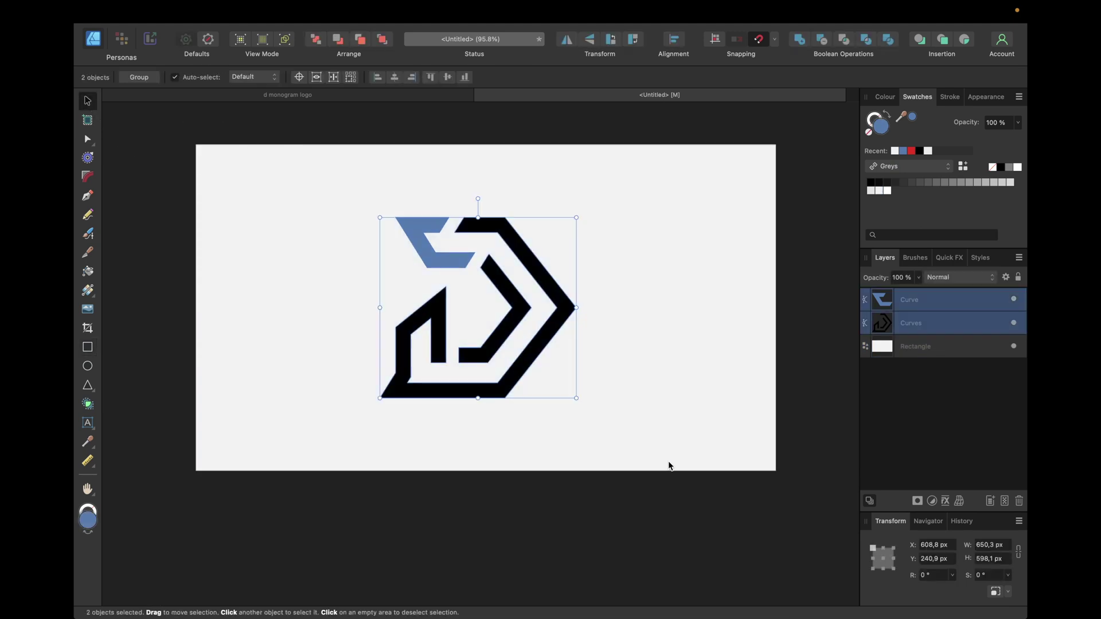
pyautogui.hotkey('ctrl', 'g')
# Add an Outer Shadow to the logo group with 50 % opacity, 19 px radius, 11.6 px offset and a 315° angle.
pyautogui.click(949, 257)
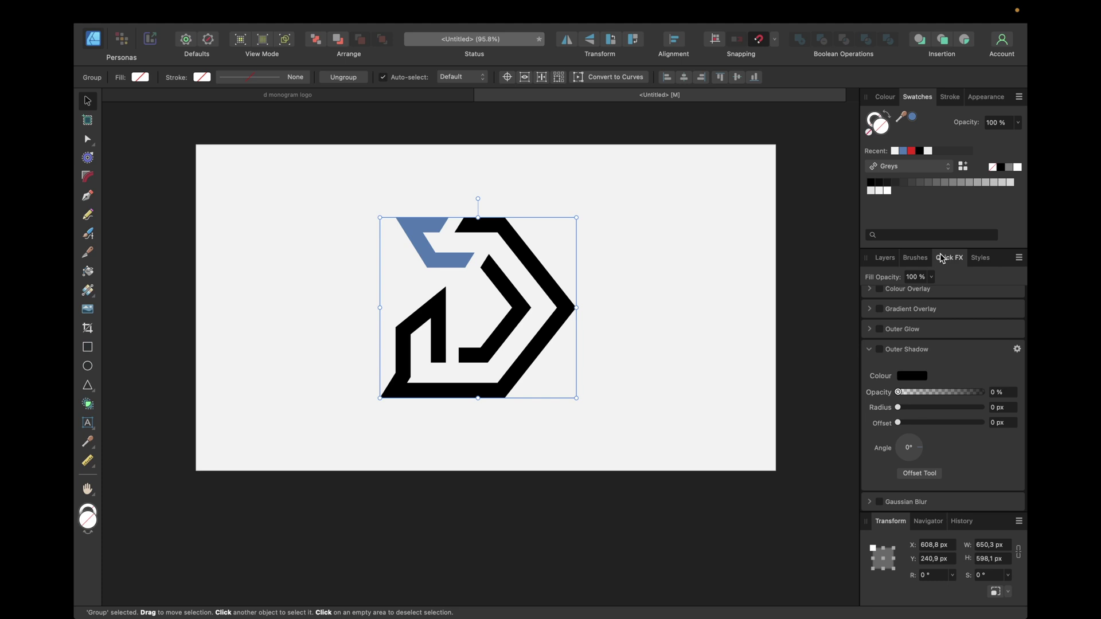
pyautogui.click(879, 349)
pyautogui.moveTo(898, 407); pyautogui.dragTo(942, 408)
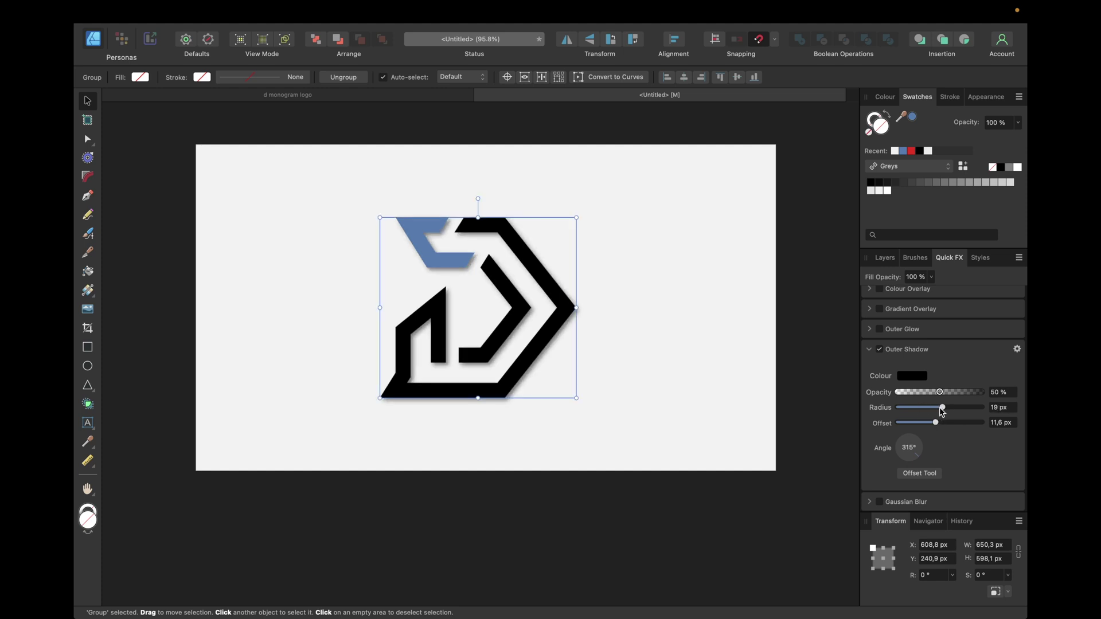
pyautogui.click(828, 270)
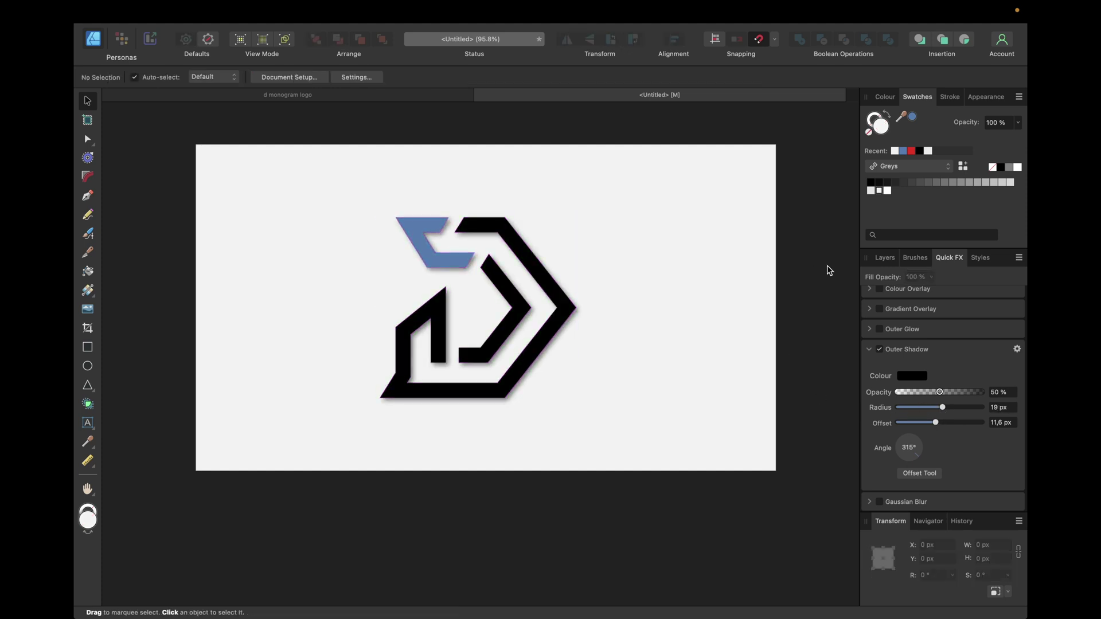